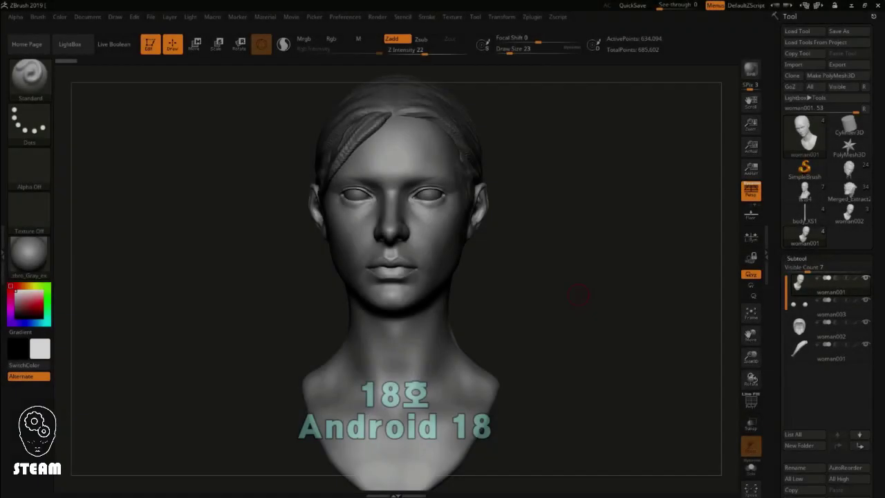
Step: Turn the head to a three-quarter view and append a Sphere3D subtool beside it
drag(578, 296, 527, 272)
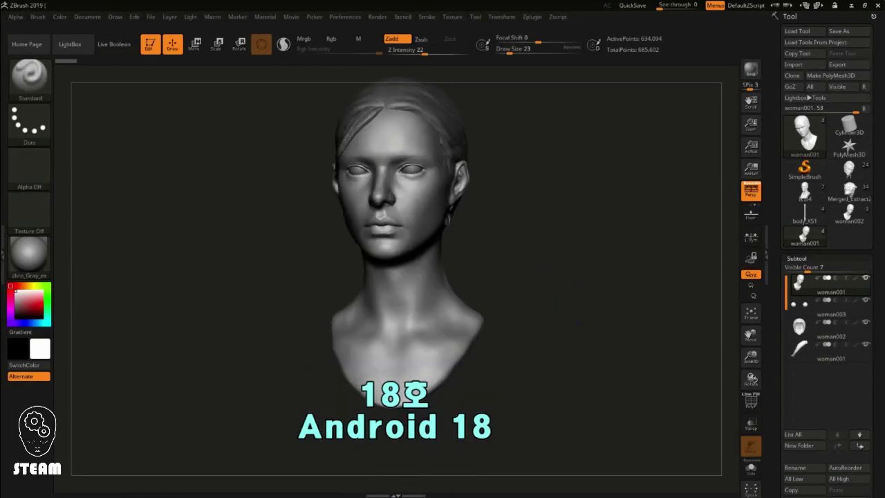
alt+drag(527, 272, 553, 304)
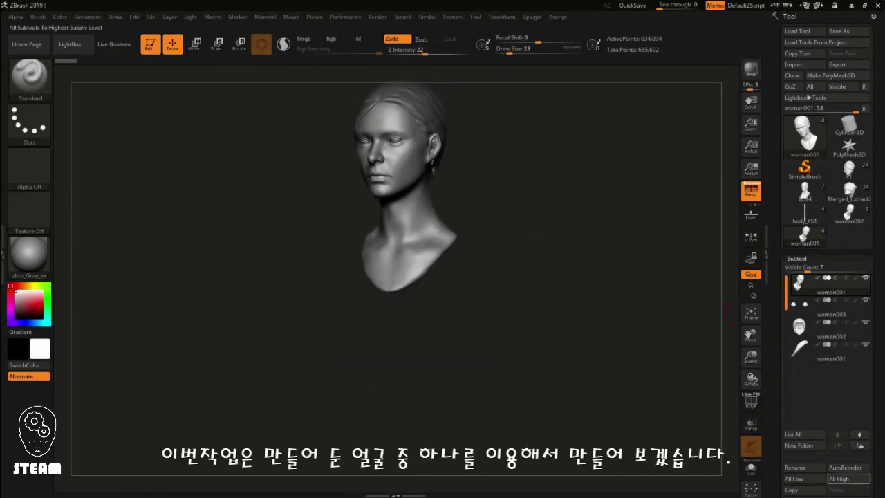
scroll(830, 345, down, 2)
click(839, 437)
click(453, 324)
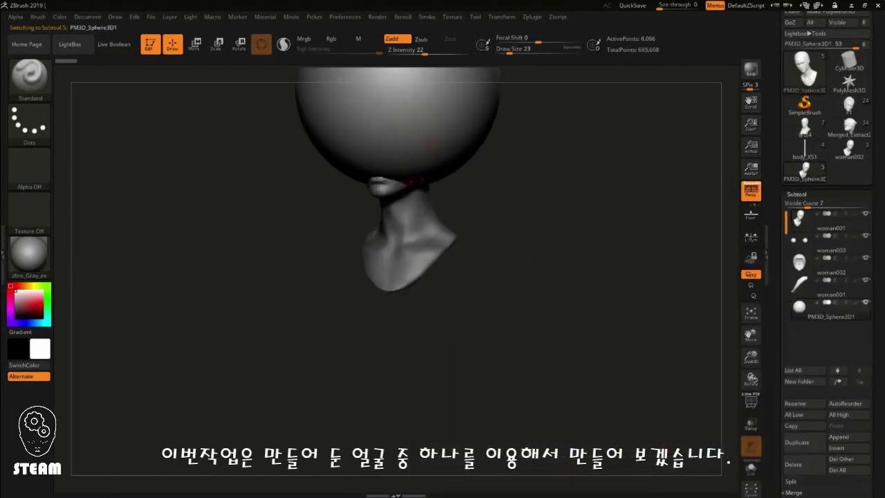
Step: Move the sphere below the head and stretch it into a tall, narrow egg
key(w)
drag(387, 104, 385, 291)
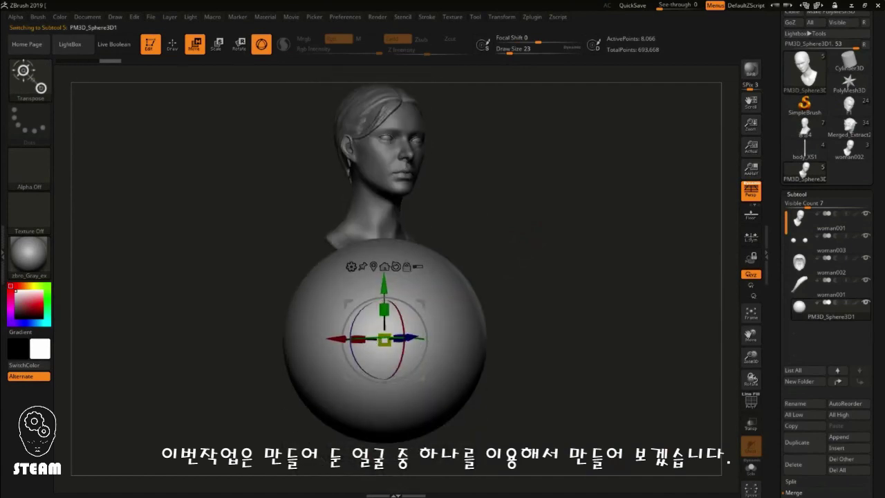
shift+drag(553, 311, 429, 304)
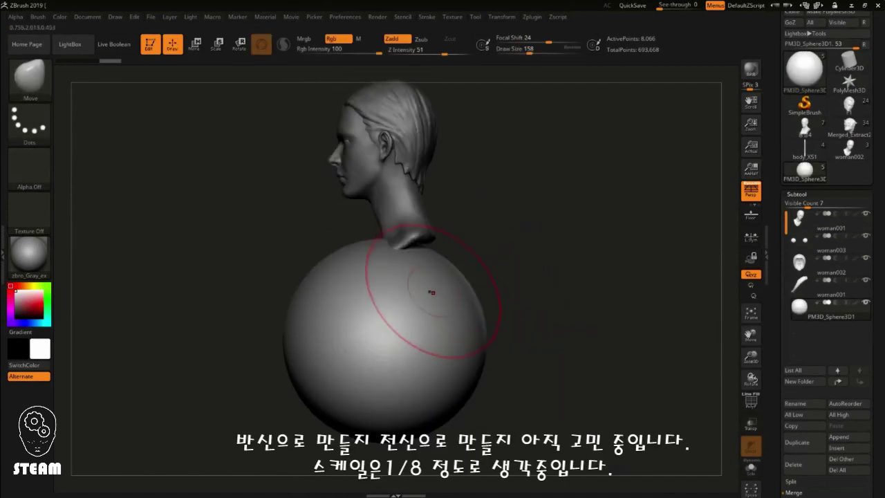
drag(355, 339, 374, 340)
shift+drag(553, 311, 428, 311)
drag(326, 339, 342, 339)
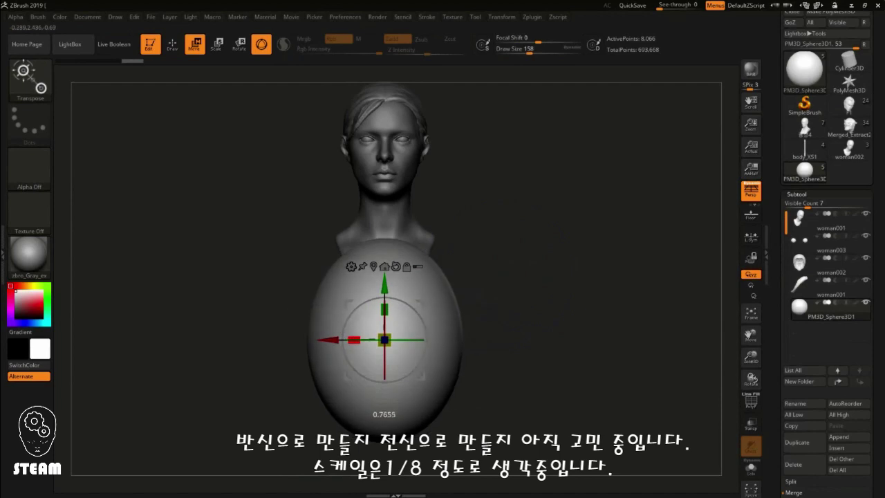
shift+drag(429, 311, 553, 311)
drag(384, 339, 399, 338)
Step: Push the back of the body inward near the shoulder with the Move brush
key(q)
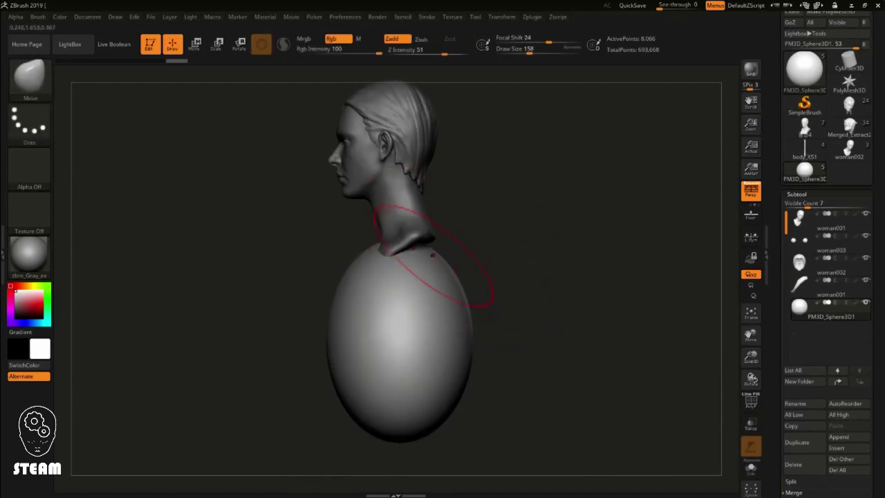
drag(453, 304, 437, 293)
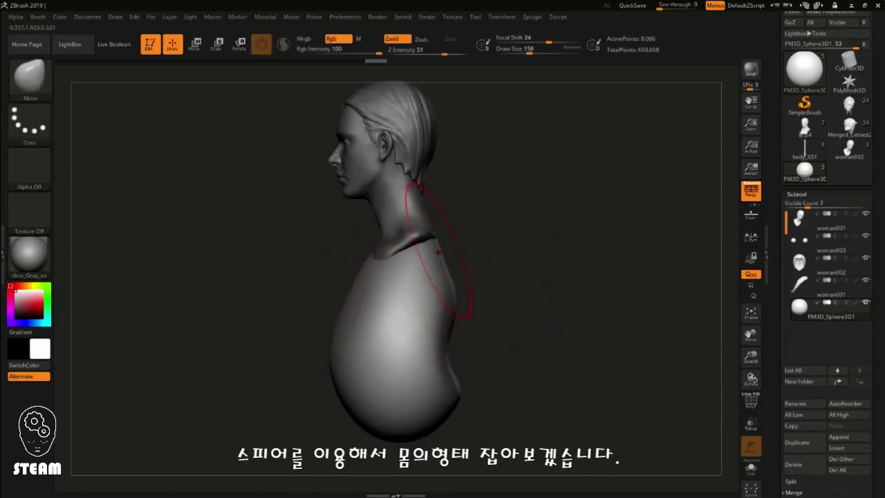
mouse_move(440, 401)
alt+mouse_down()
mouse_move(440, 316)
mouse_move(553, 318)
alt+mouse_up()
mouse_move(366, 228)
mouse_down()
mouse_move(316, 177)
mouse_move(375, 188)
mouse_move(346, 228)
mouse_up()
mouse_move(405, 193)
mouse_down()
mouse_move(484, 222)
mouse_move(567, 228)
mouse_move(652, 365)
mouse_up()
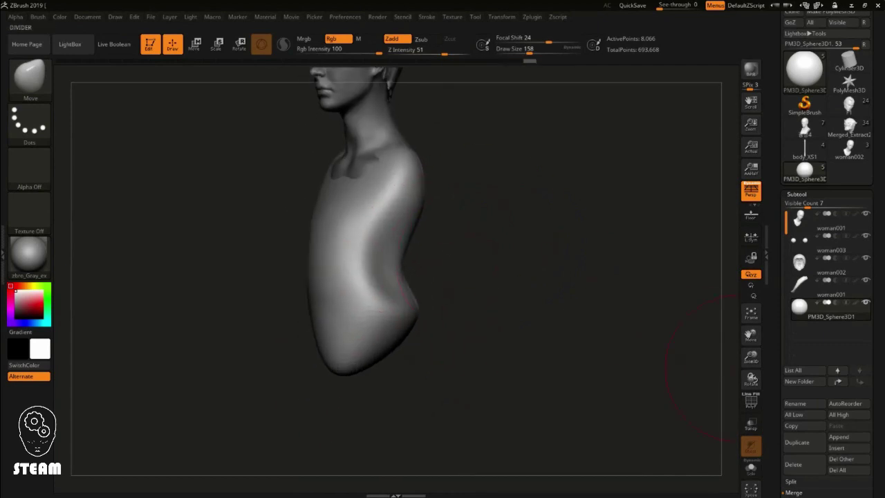
Step: Turn on DynaMesh for the body in the Geometry settings
click(794, 493)
click(800, 370)
click(799, 169)
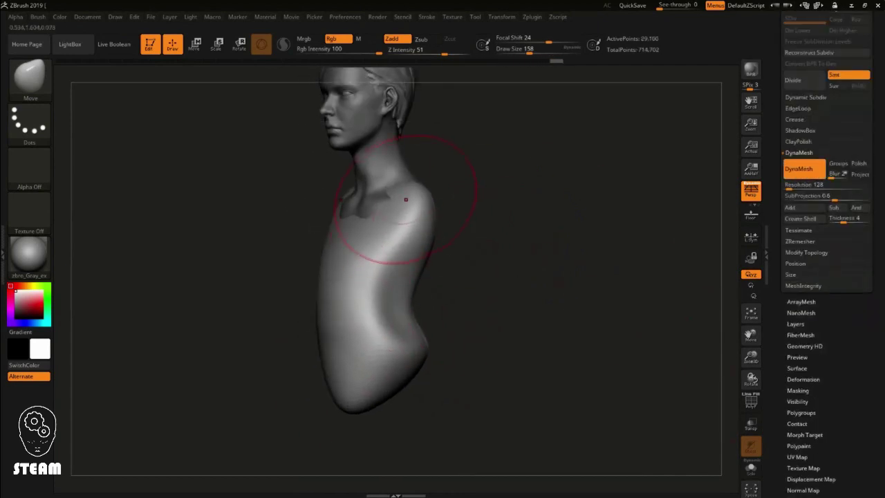
drag(484, 207, 539, 207)
Step: Build up the chest forms with the ClayBuildup brush
key(b)
key(c)
key(b)
key(space)
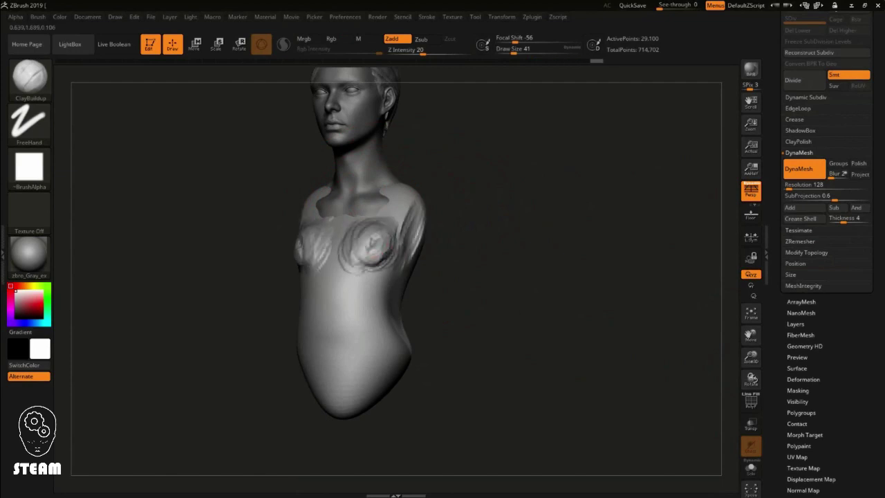
drag(470, 173, 374, 292)
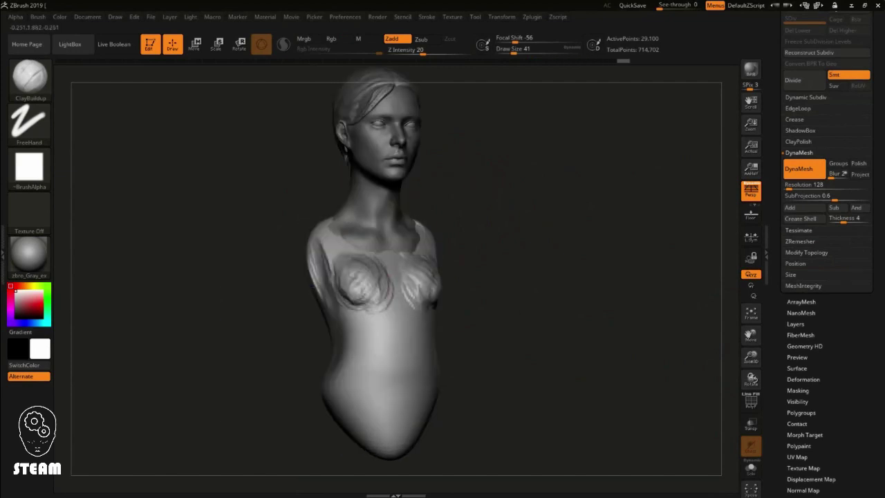
drag(443, 200, 504, 196)
Step: Reshape the bust with an enlarged Move brush
key(b)
key(m)
key(v)
key(space)
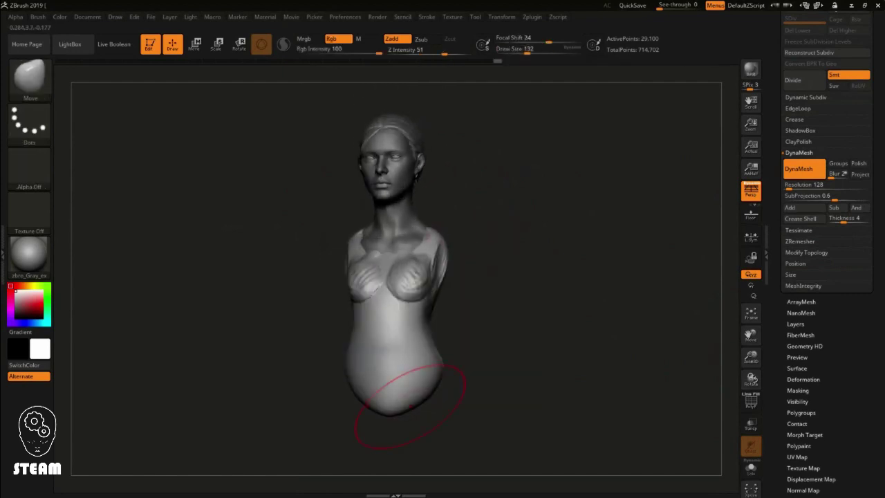
drag(410, 405, 311, 408)
Step: Add more clay to the chest and shoulders with ClayBuildup
key(b)
key(c)
key(b)
right_drag(386, 303, 445, 242)
key(space)
right_drag(404, 326, 374, 287)
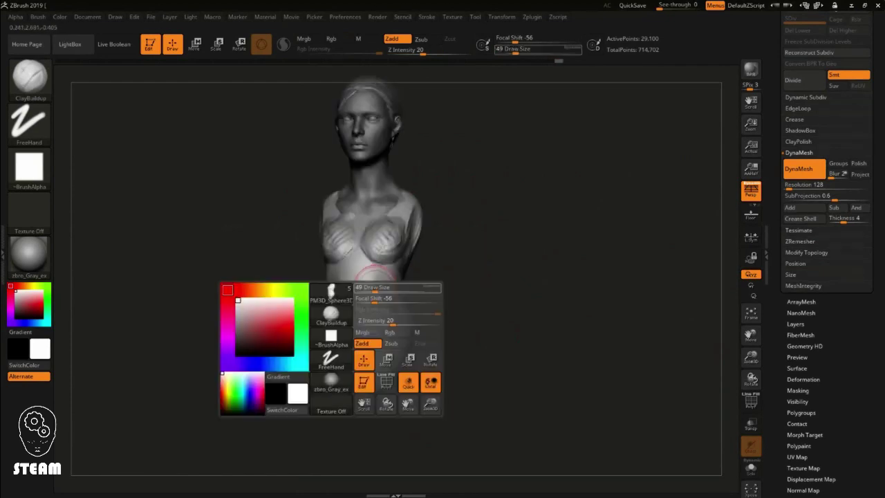
Step: Remesh the torso with DynaMesh at resolution 16, then 32, then 104
key(space)
drag(823, 184, 802, 184)
ctrl+drag(512, 267, 526, 277)
key(ctrl+z)
drag(802, 185, 809, 185)
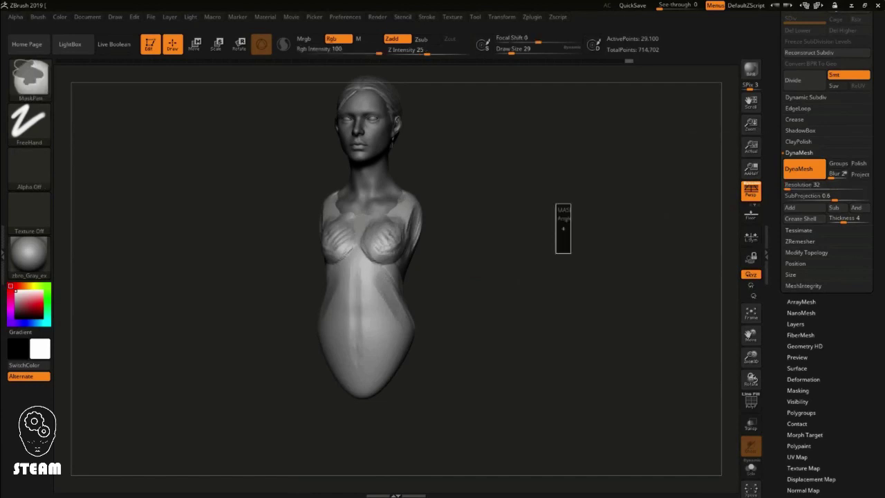
ctrl+drag(512, 267, 526, 277)
right_drag(526, 277, 497, 259)
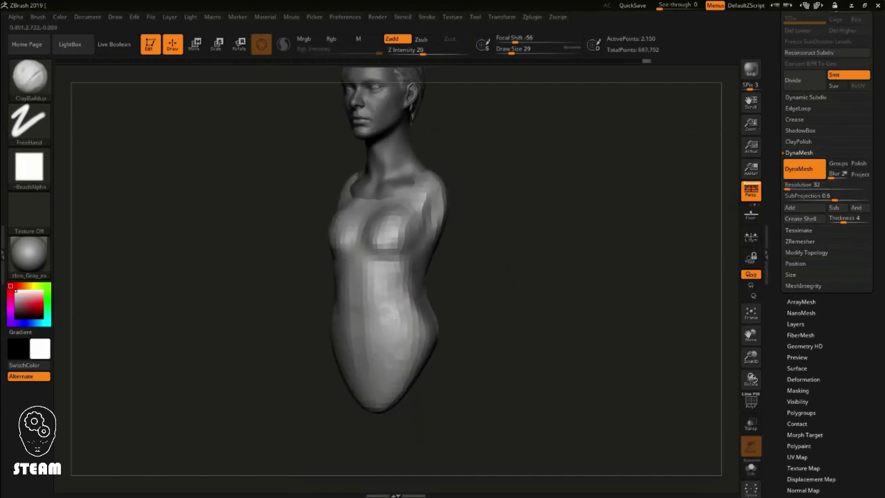
drag(802, 185, 820, 184)
mouse_move(554, 208)
ctrl+mouse_down()
mouse_move(435, 276)
mouse_move(394, 259)
ctrl+mouse_up()
right_drag(443, 228, 413, 223)
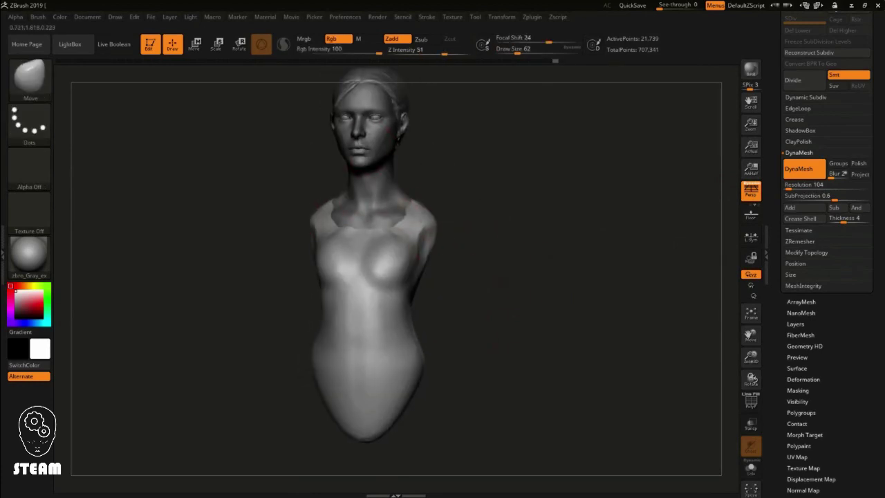
Step: Thicken the lower right torso with ClayBuildup and smooth the new clay
right_drag(478, 229, 510, 247)
key(b)
key(c)
key(b)
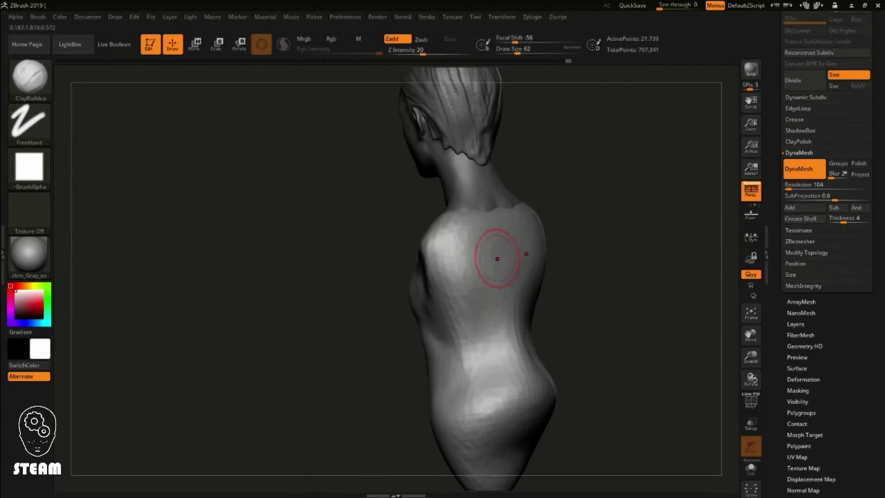
drag(529, 291, 522, 387)
mouse_move(525, 332)
mouse_down()
mouse_move(518, 397)
mouse_move(525, 373)
mouse_up()
right_drag(622, 290, 612, 221)
Step: Build up clay across the lower back with several ClayBuildup strokes
drag(457, 304, 512, 359)
drag(484, 311, 511, 363)
drag(532, 298, 471, 370)
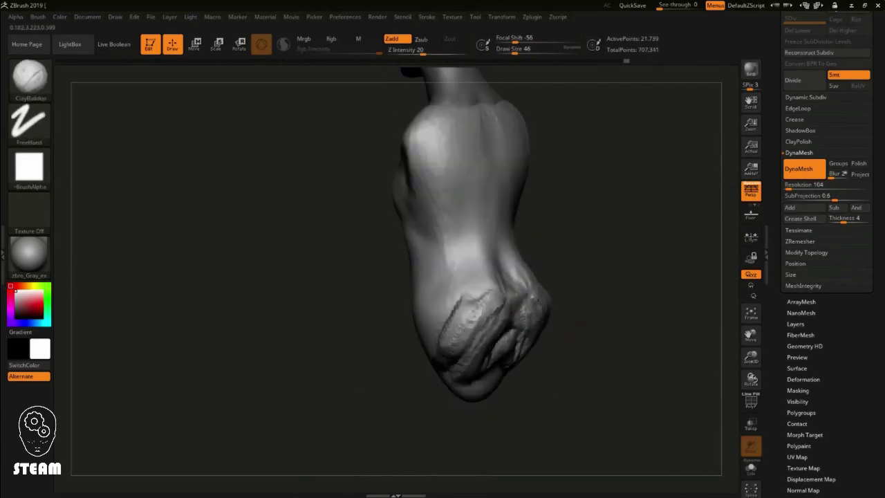
drag(477, 304, 533, 367)
drag(498, 325, 522, 329)
mouse_move(519, 326)
right_down()
mouse_move(587, 254)
mouse_move(473, 334)
right_up()
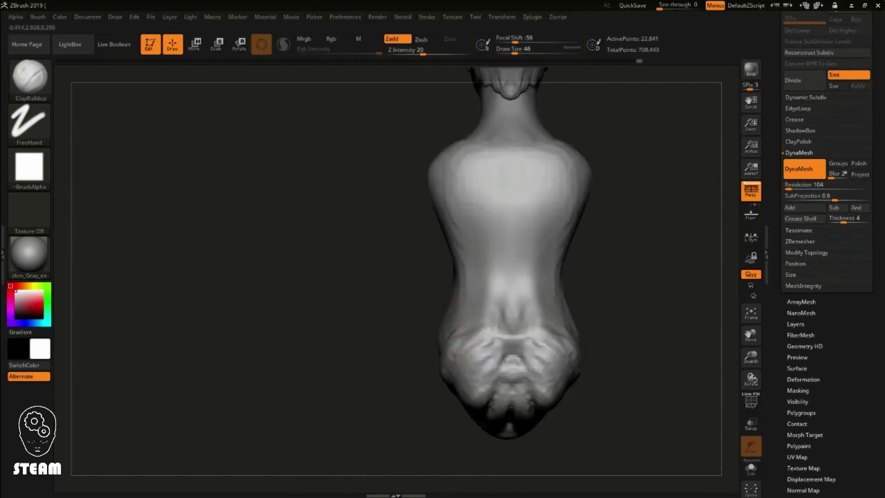
Step: Carve thin creases into the upper back
drag(492, 179, 541, 207)
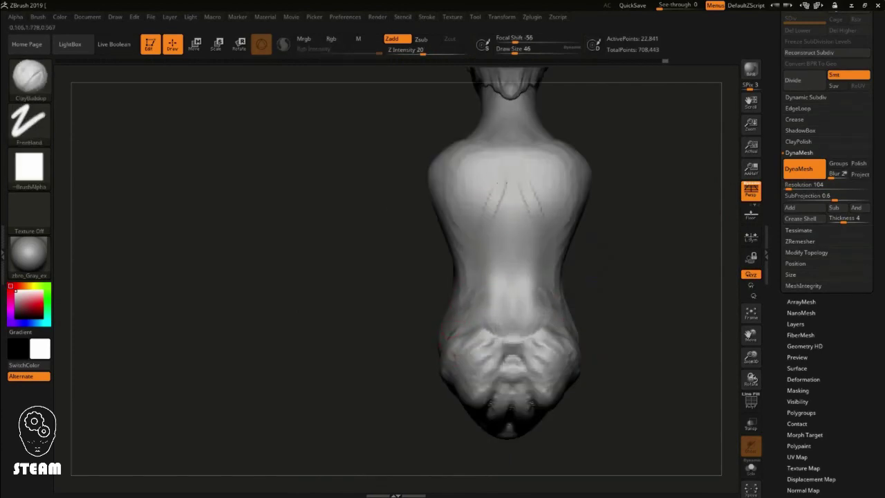
mouse_move(526, 291)
right_down()
mouse_move(574, 247)
mouse_move(460, 229)
right_up()
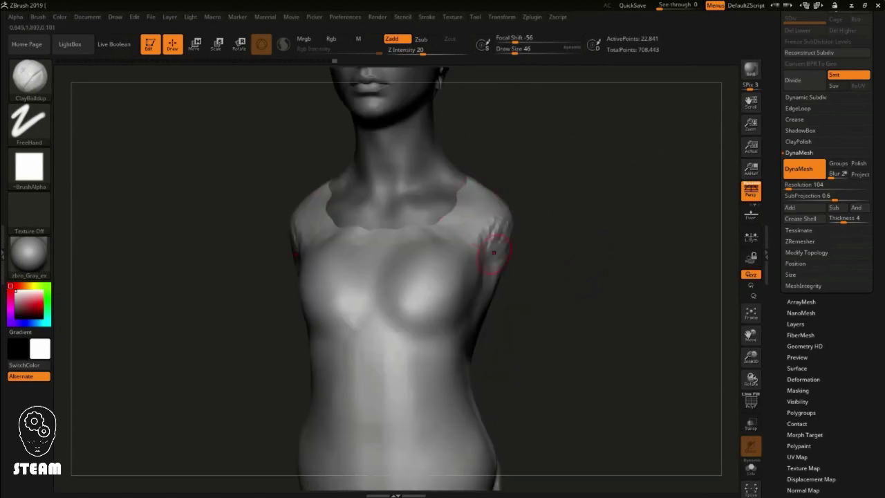
right_drag(473, 325, 511, 309)
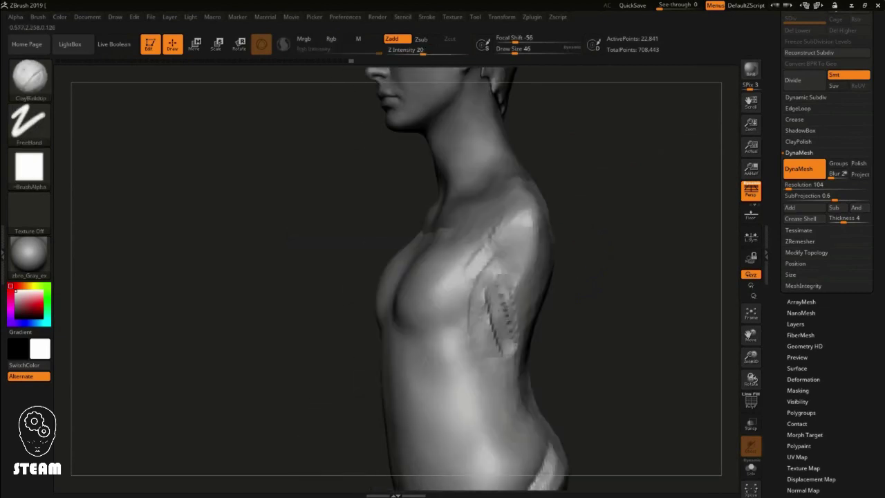
Step: Reshape the back and lower left contours with a Move brush around size 217
key(b)
key(m)
key(v)
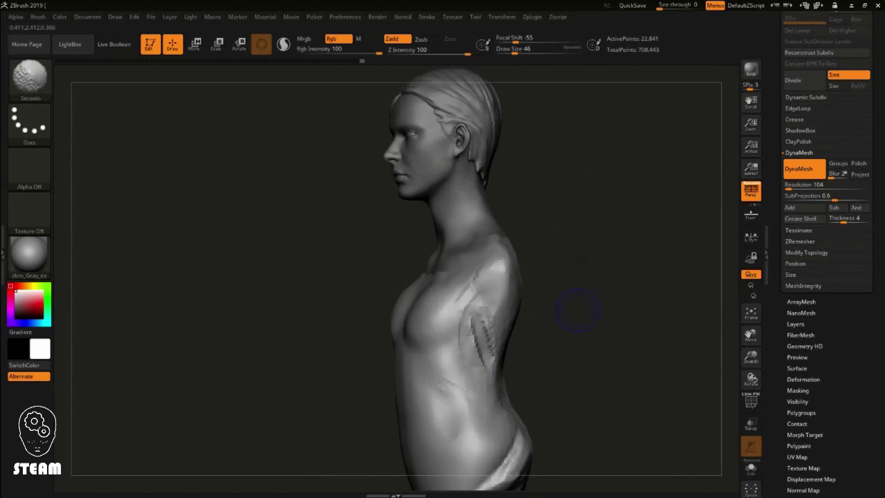
right_drag(576, 306, 587, 253)
key(s)
drag(524, 290, 515, 276)
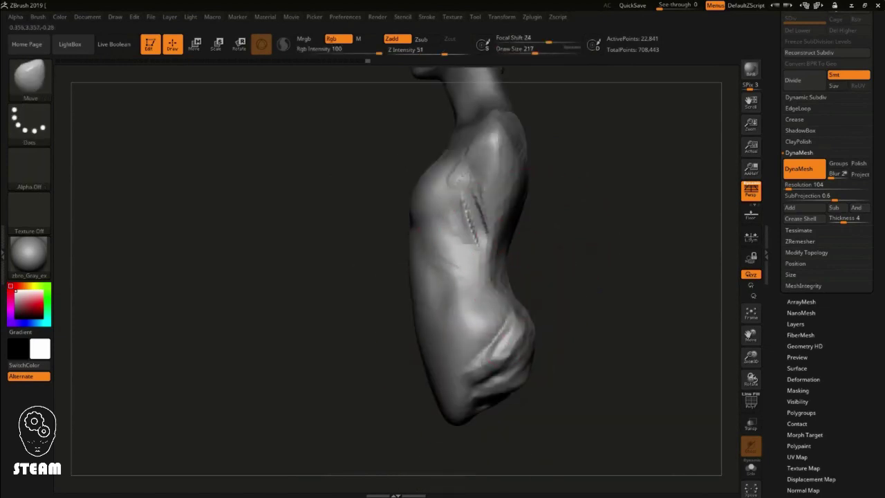
drag(443, 408, 438, 417)
Step: Face the torso front, reduce the brush size to 54, and select the woman001 head
mouse_move(510, 349)
right_down()
mouse_move(594, 346)
mouse_move(588, 388)
mouse_move(465, 238)
mouse_move(578, 256)
right_up()
key(space)
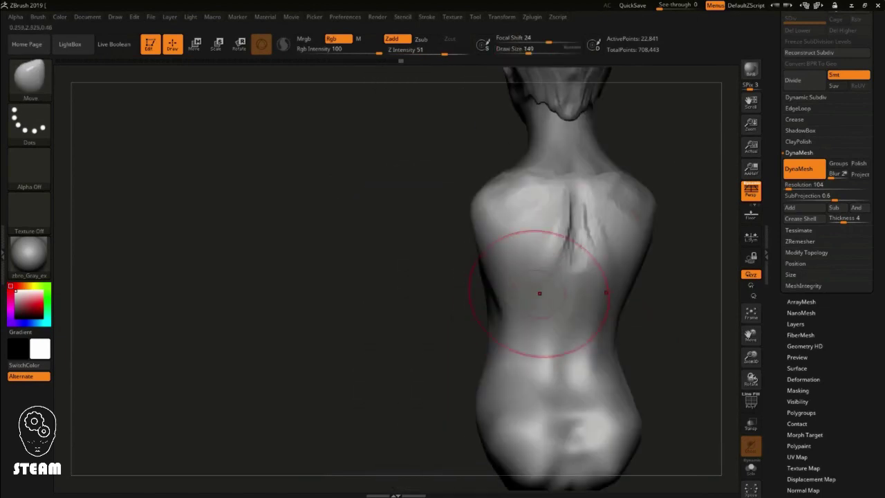
right_drag(515, 357, 531, 346)
key(space)
drag(529, 346, 515, 345)
shift+right_drag(593, 346, 592, 297)
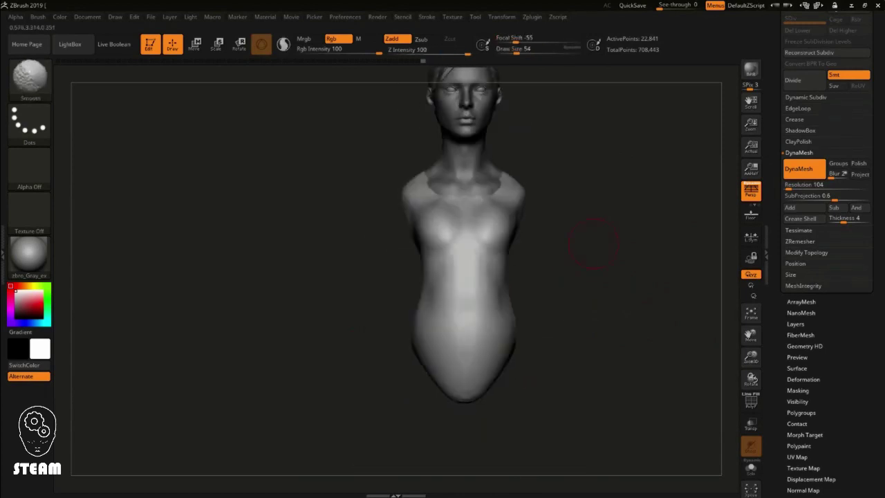
mouse_move(603, 203)
alt+right_down()
mouse_move(527, 204)
mouse_move(513, 194)
alt+right_up()
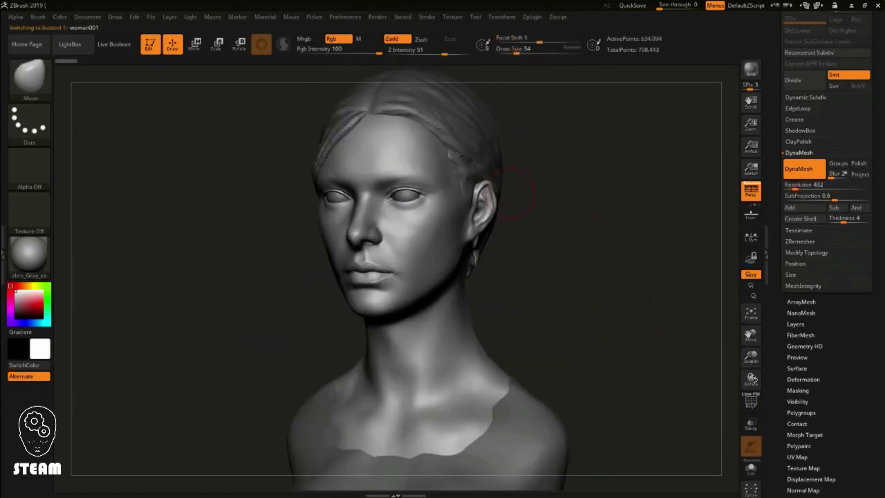
Step: Smooth the upper lip area with the head in front view
alt+right_drag(399, 271, 462, 259)
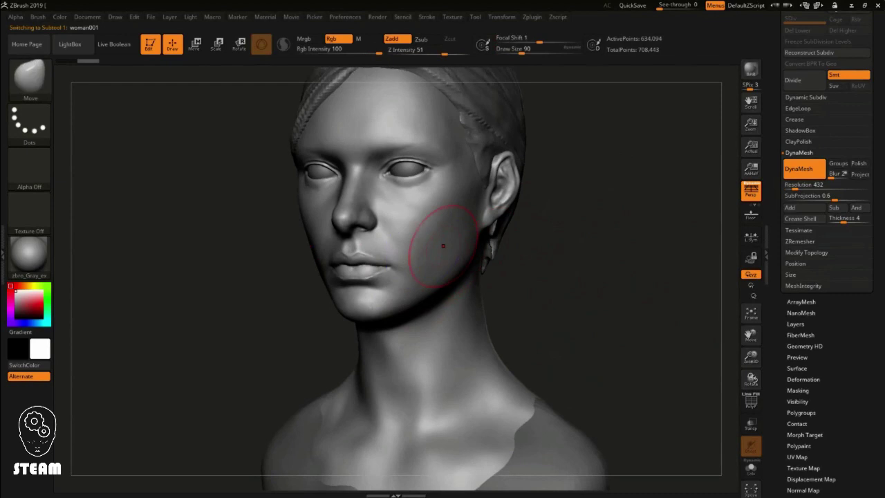
right_drag(484, 210, 397, 231)
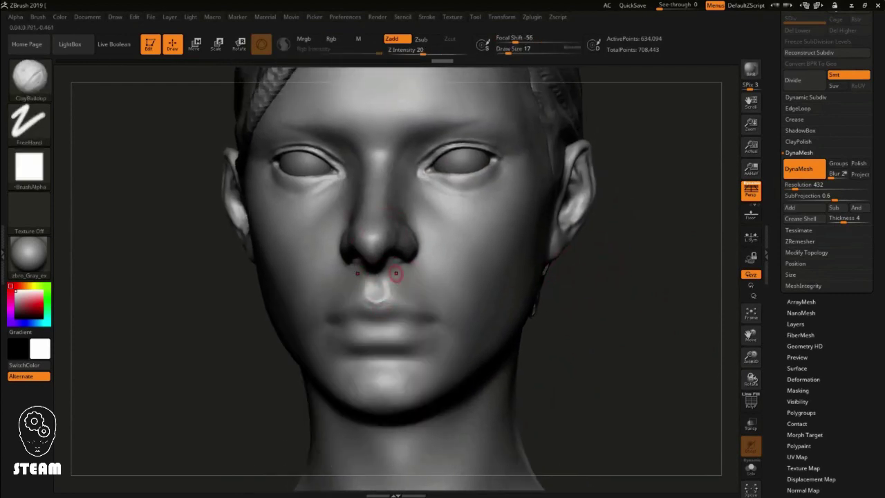
shift+drag(398, 280, 401, 280)
alt+drag(583, 274, 583, 256)
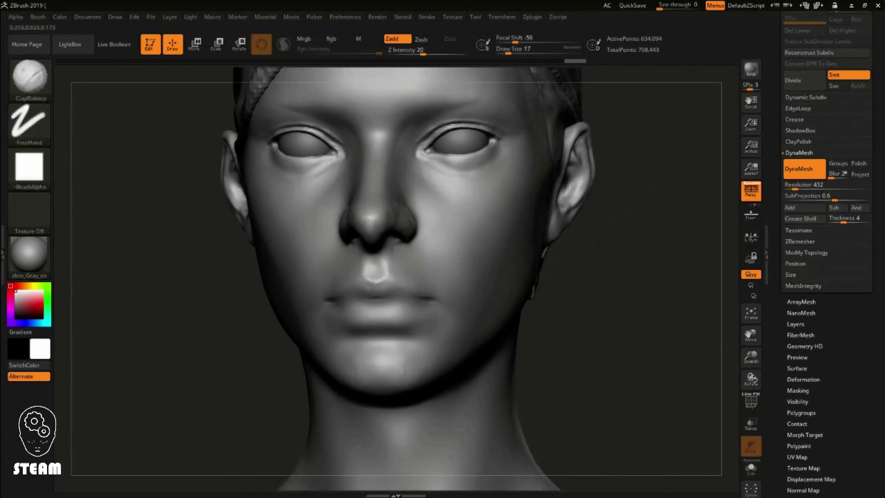
Step: Reshape the nose in profile with an enlarged Move brush
right_drag(387, 299, 480, 283)
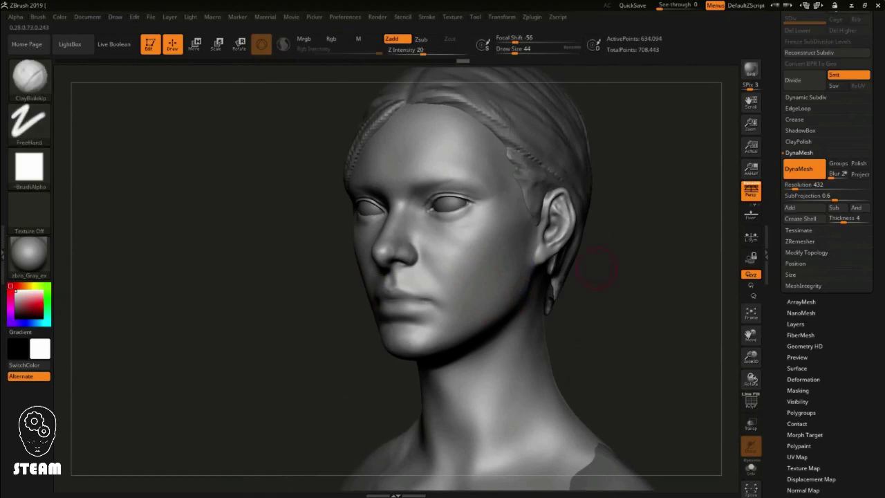
key(space)
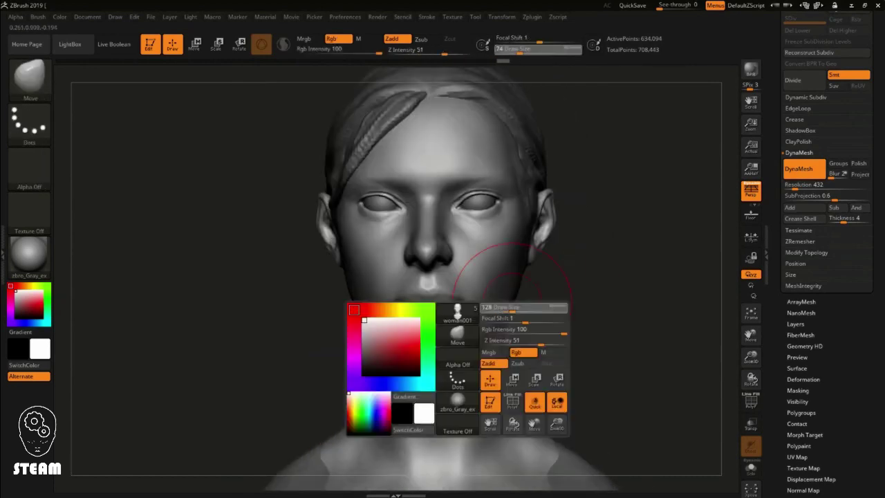
mouse_move(387, 297)
right_down()
mouse_move(475, 267)
mouse_move(403, 280)
right_up()
key(space)
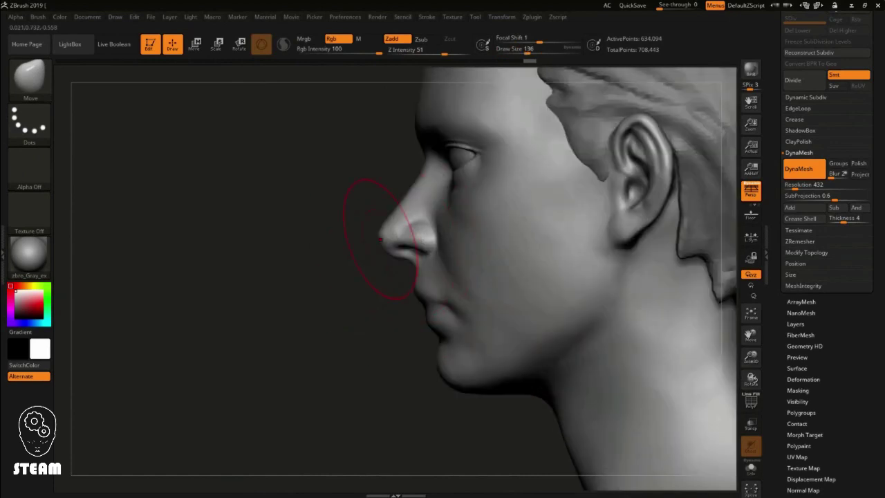
key(space)
key(space)
mouse_move(460, 253)
right_down()
mouse_move(374, 263)
mouse_move(405, 287)
right_up()
key(space)
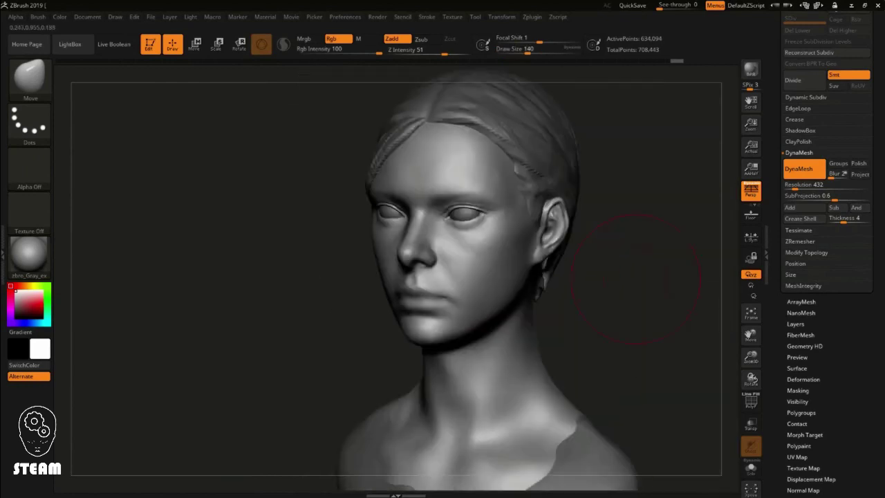
mouse_move(567, 159)
right_down()
mouse_move(517, 153)
mouse_move(529, 182)
right_up()
key(space)
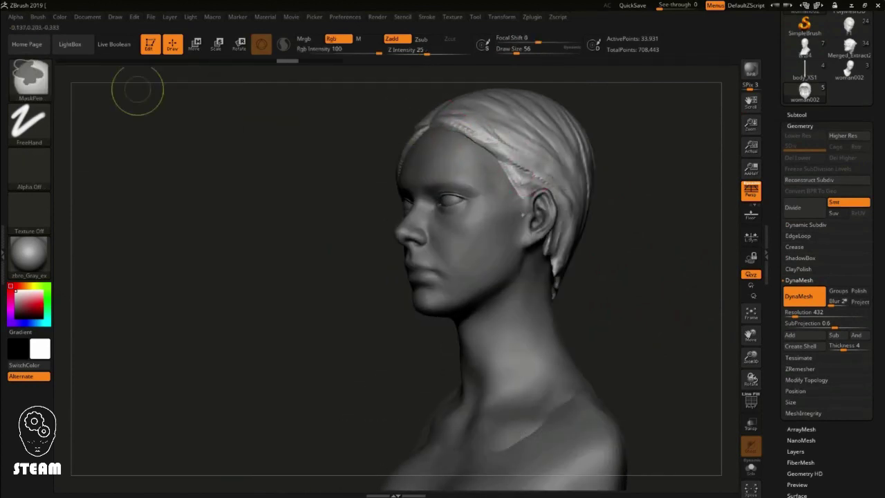
Step: Solo the hair to inspect its underside, then show the full bust again
mouse_move(442, 160)
right_down()
mouse_move(486, 159)
mouse_move(652, 228)
right_up()
click(751, 468)
mouse_move(588, 277)
right_down()
mouse_move(588, 332)
mouse_move(553, 277)
right_up()
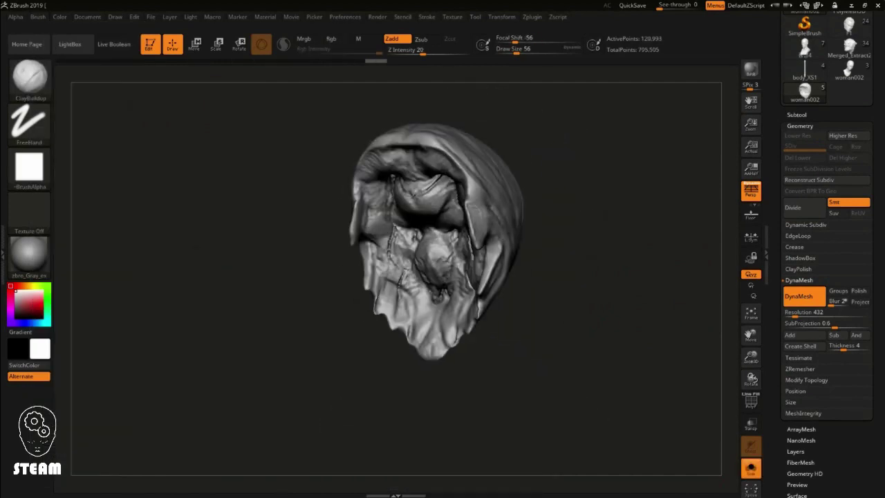
click(751, 468)
right_drag(691, 276, 629, 227)
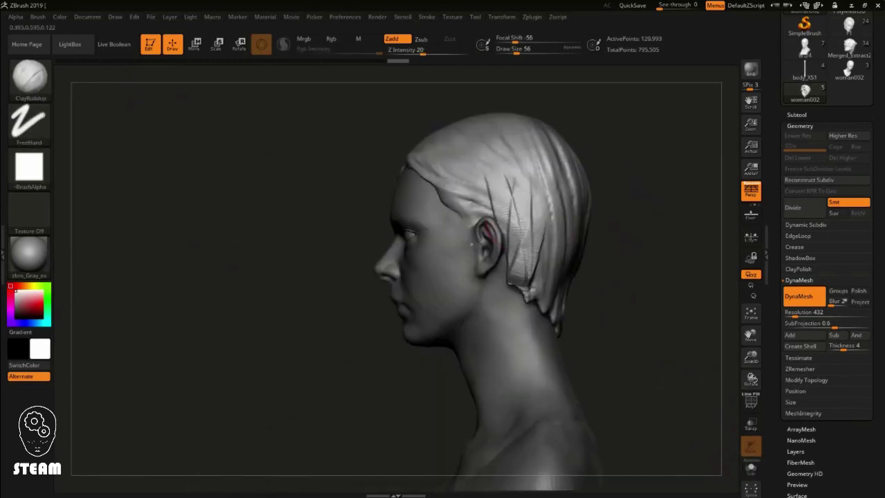
Step: Pull the back of the hair lower with the Move brush, then enlarge it to 187
key(b)
key(m)
key(v)
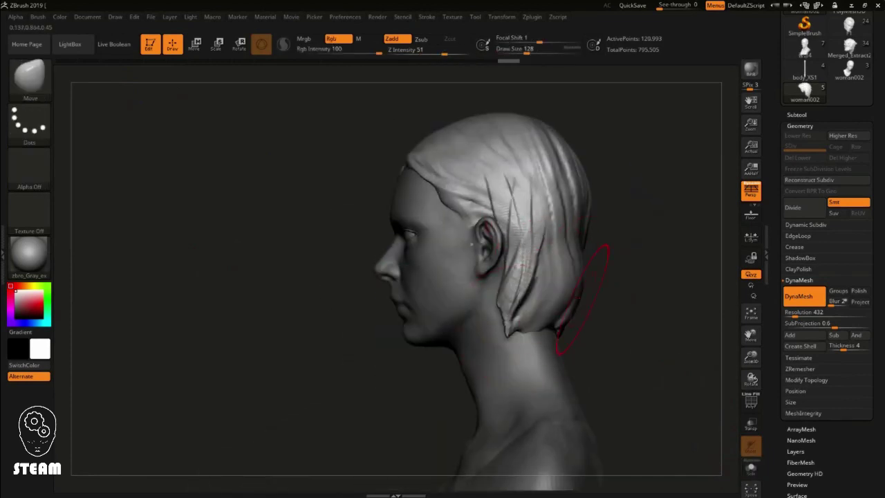
key(space)
drag(583, 254, 567, 254)
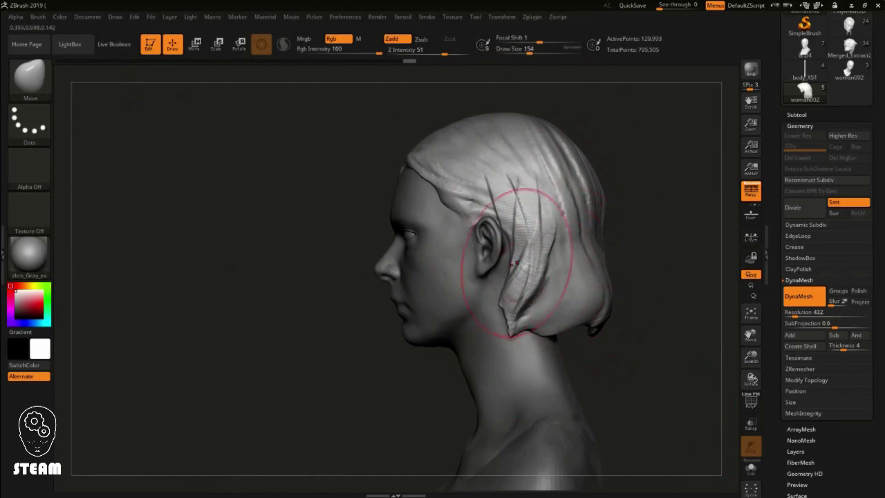
mouse_move(508, 309)
mouse_down()
mouse_move(543, 325)
mouse_move(593, 296)
mouse_up()
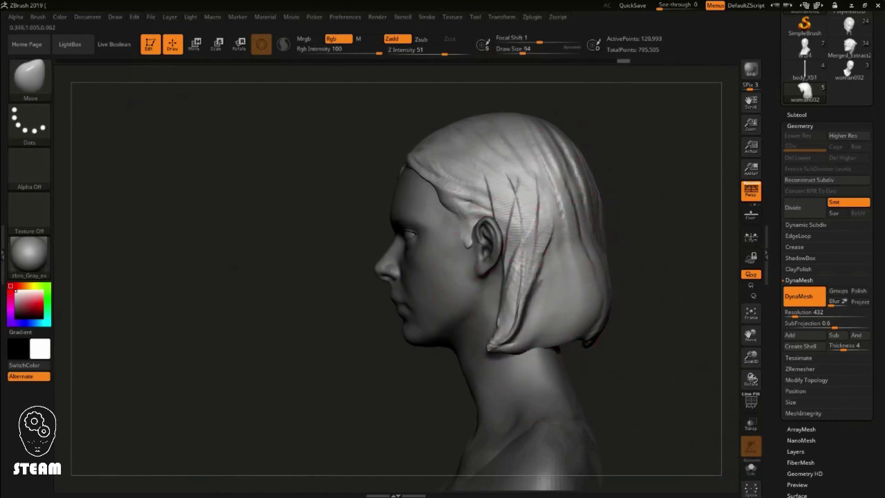
key(space)
drag(511, 297, 546, 297)
mouse_move(615, 249)
mouse_down()
mouse_move(578, 343)
mouse_move(588, 325)
mouse_move(494, 223)
mouse_up()
drag(623, 290, 719, 291)
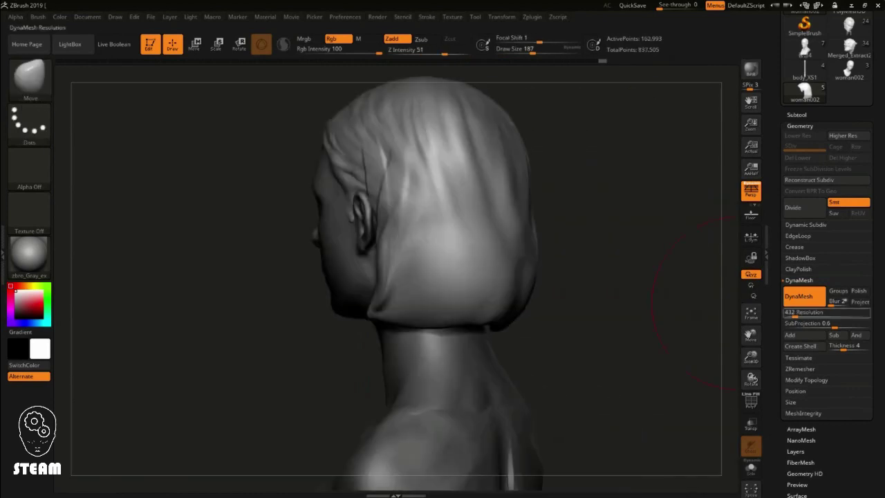
Step: Build clay strands on the lower hair, shrink the brush to 51 then 20, and select woman001
key(b)
key(c)
key(b)
mouse_move(584, 263)
mouse_down()
mouse_move(461, 221)
mouse_move(415, 311)
mouse_up()
drag(428, 249, 491, 318)
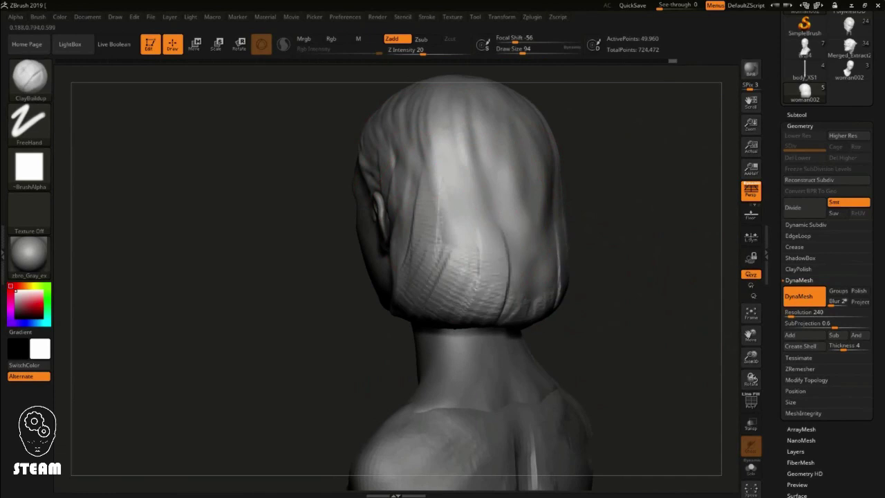
mouse_move(574, 256)
mouse_down()
mouse_move(512, 270)
mouse_move(583, 259)
mouse_up()
key(space)
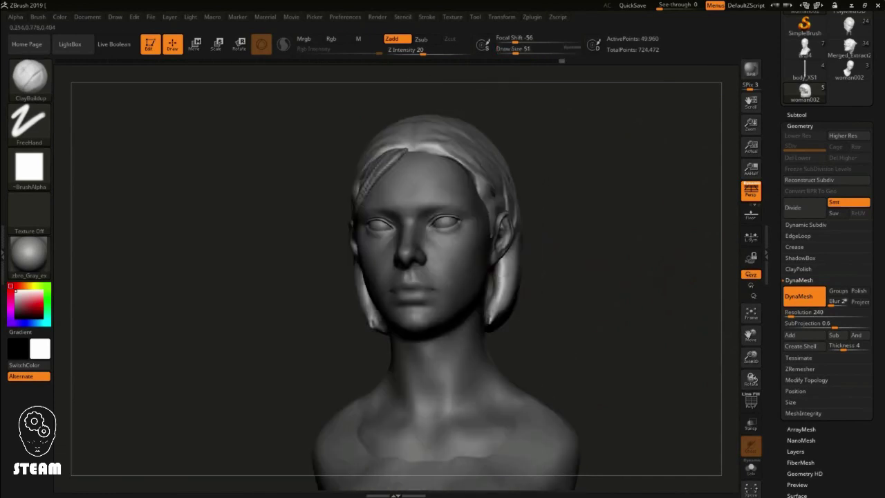
drag(581, 194, 443, 177)
key(space)
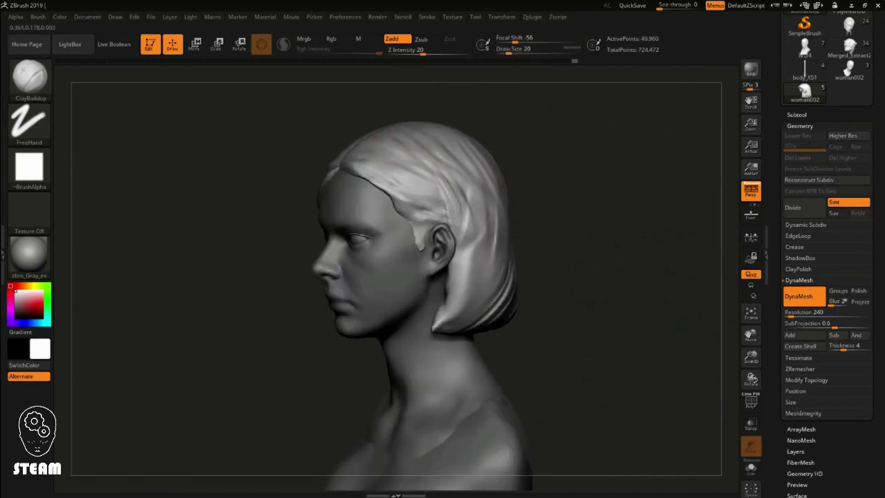
drag(540, 237, 267, 255)
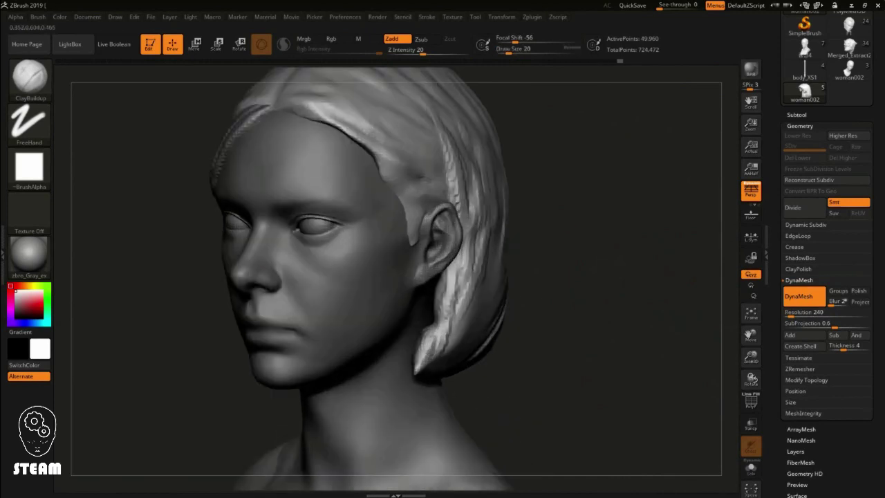
alt+click(267, 255)
drag(554, 277, 622, 270)
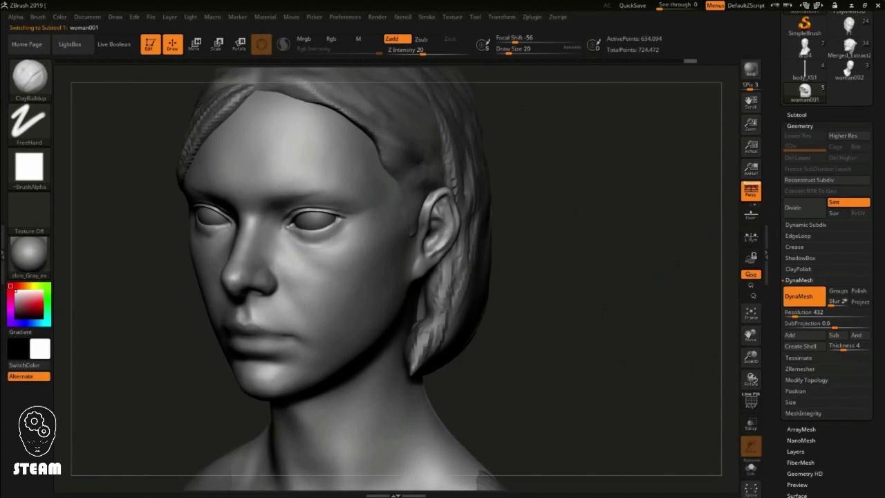
Step: Push the jaw into a slimmer shape with the Move brush at sizes 74–80 from the front view
key(b)
key(m)
key(v)
key(space)
drag(331, 200, 287, 180)
mouse_move(282, 302)
mouse_down()
mouse_move(276, 291)
mouse_move(249, 291)
mouse_up()
key(space)
drag(484, 277, 287, 214)
shift+drag(518, 277, 498, 276)
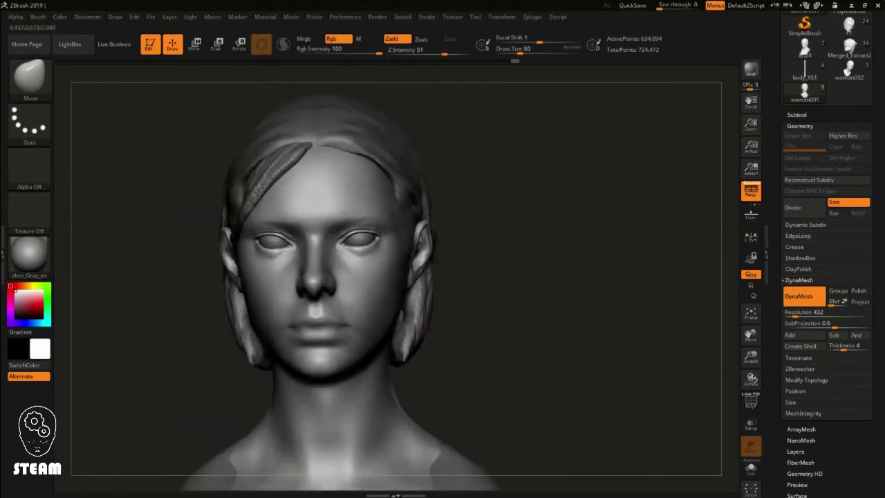
key(space)
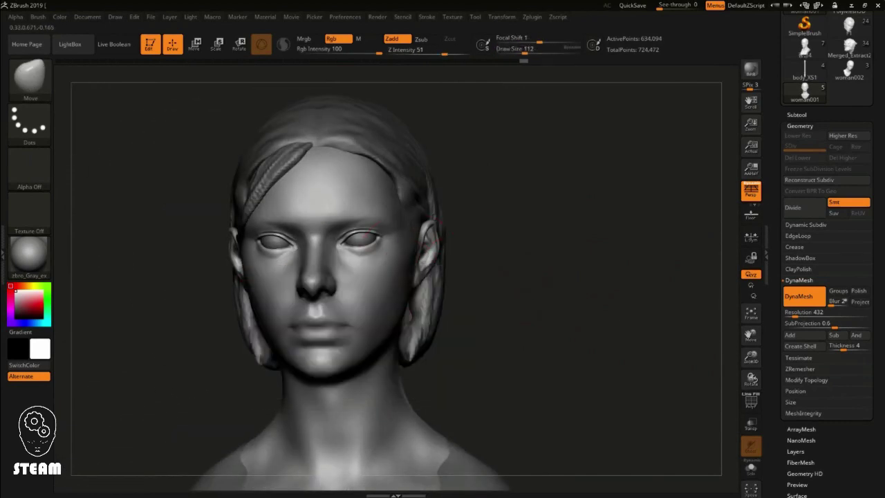
Step: Reshape the cheeks and chin with Move from three-quarter views, using brush sizes 158 and 182
key(space)
drag(396, 302, 398, 324)
drag(518, 311, 593, 198)
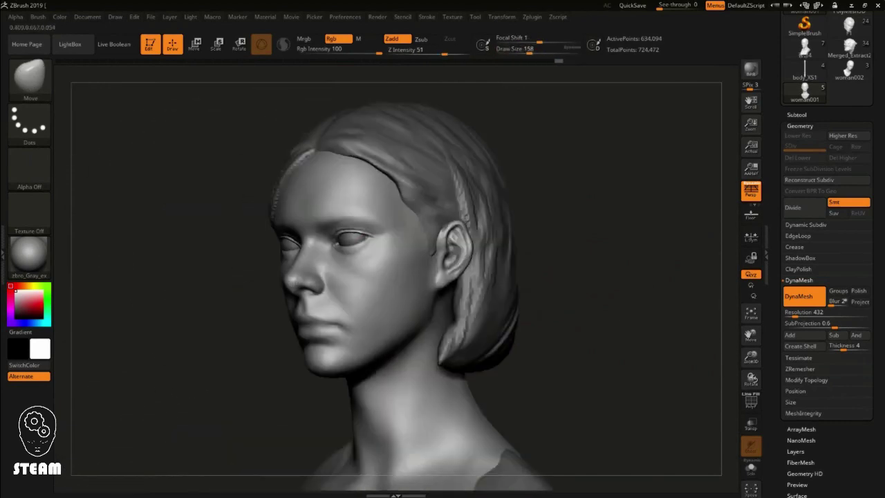
key(space)
shift+drag(588, 277, 553, 276)
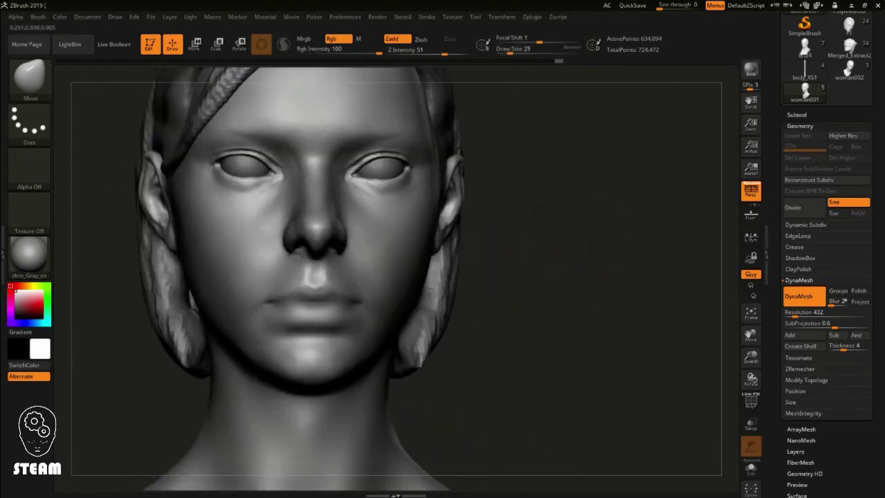
key(space)
drag(328, 294, 295, 351)
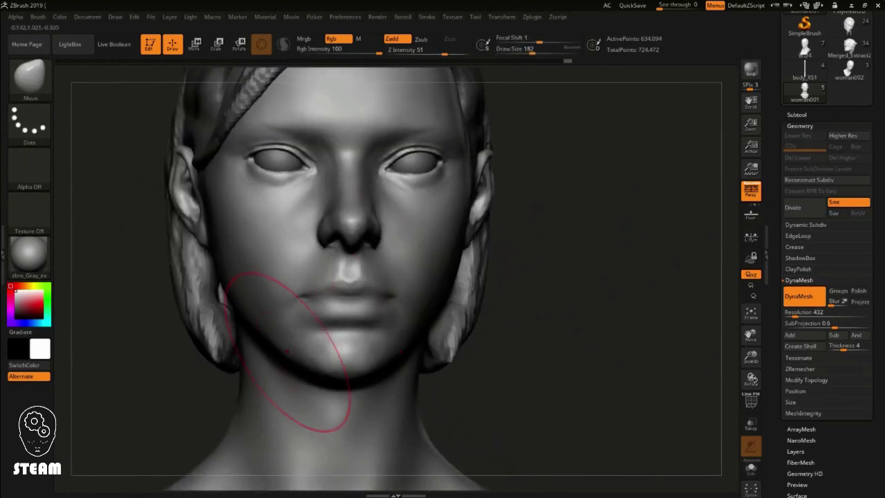
key(space)
mouse_move(553, 276)
mouse_down()
mouse_move(415, 291)
mouse_move(418, 363)
mouse_up()
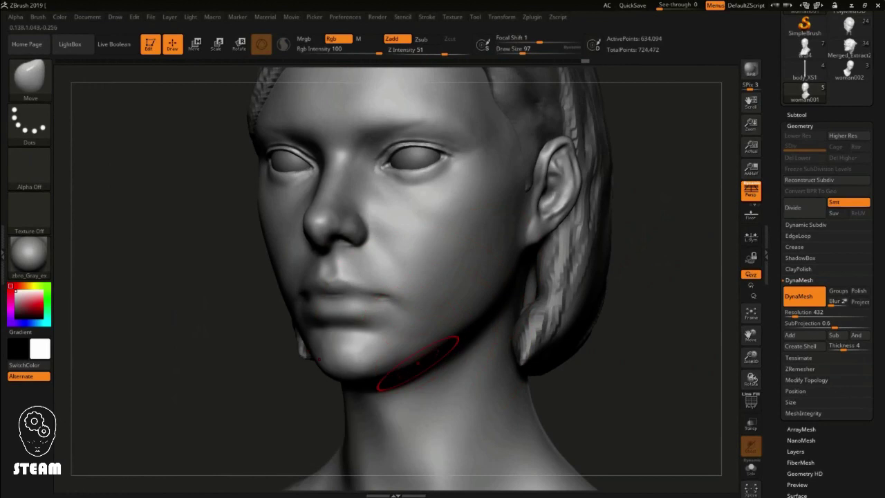
shift+drag(637, 250, 337, 228)
Step: Sculpt the lower face with the Standard brush at size 16 and strength 22
key(b)
key(s)
key(t)
key(space)
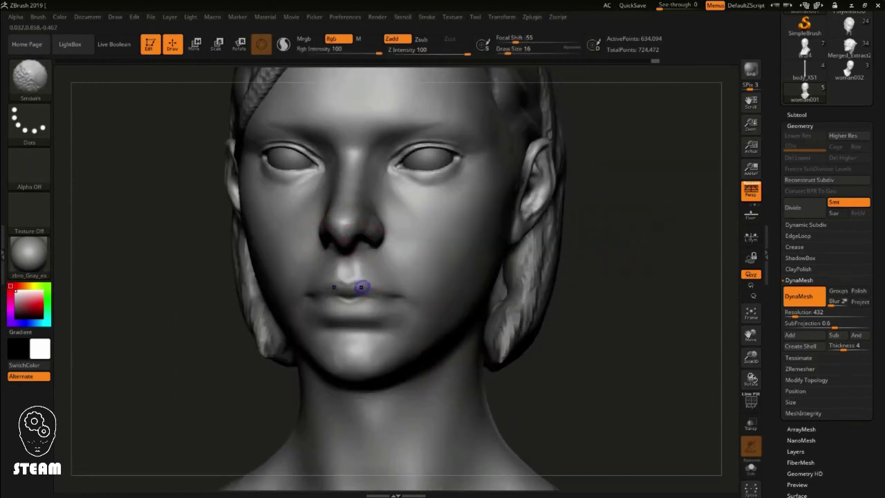
drag(646, 233, 338, 299)
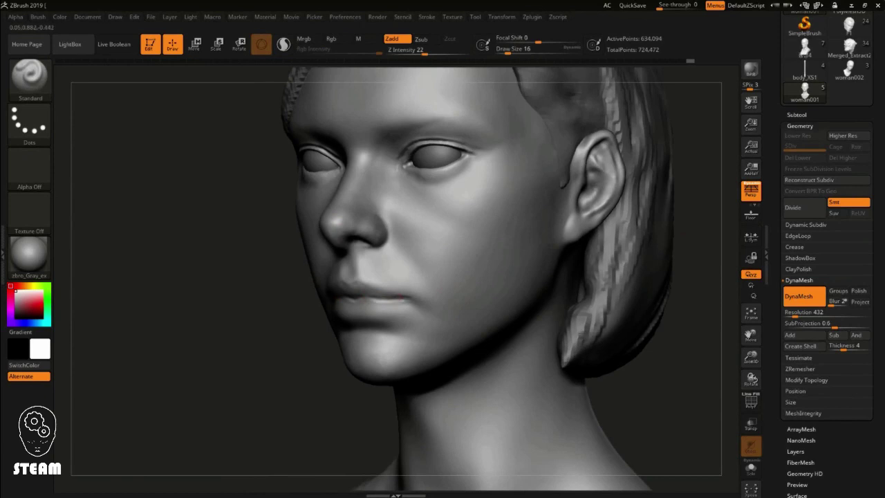
right_drag(361, 290, 435, 275)
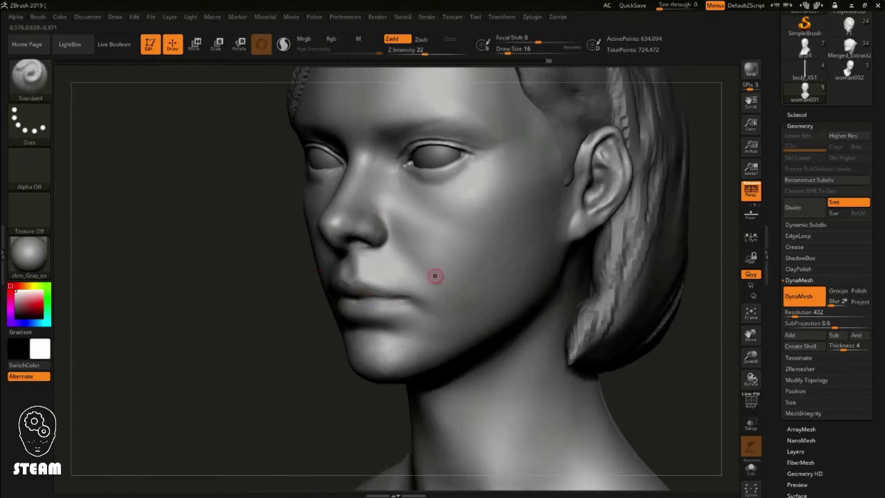
Step: Nudge the mouth corners with Move at size 87 and strength 51, smoothing around the lips
key(b)
key(m)
key(v)
key(space)
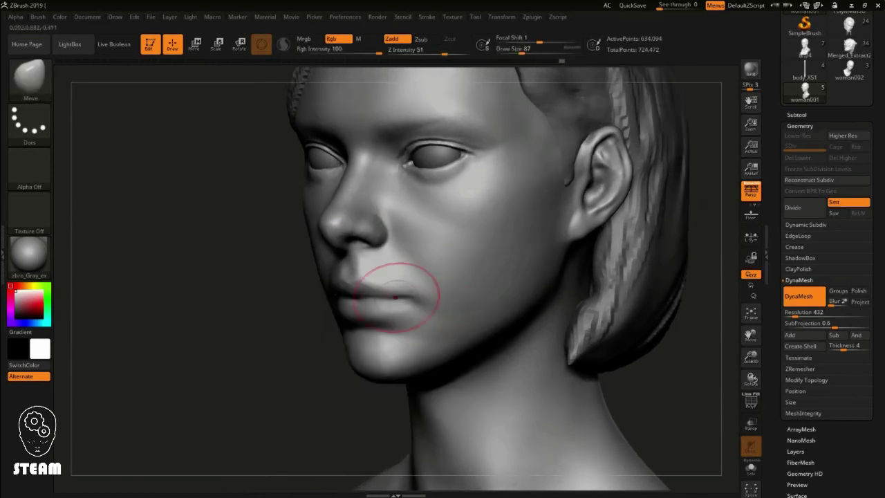
right_drag(408, 255, 429, 258)
Step: Build up around the lips with ClayBuildup at size 51, smooth them, and select the woman001 subtool
key(b)
key(c)
key(b)
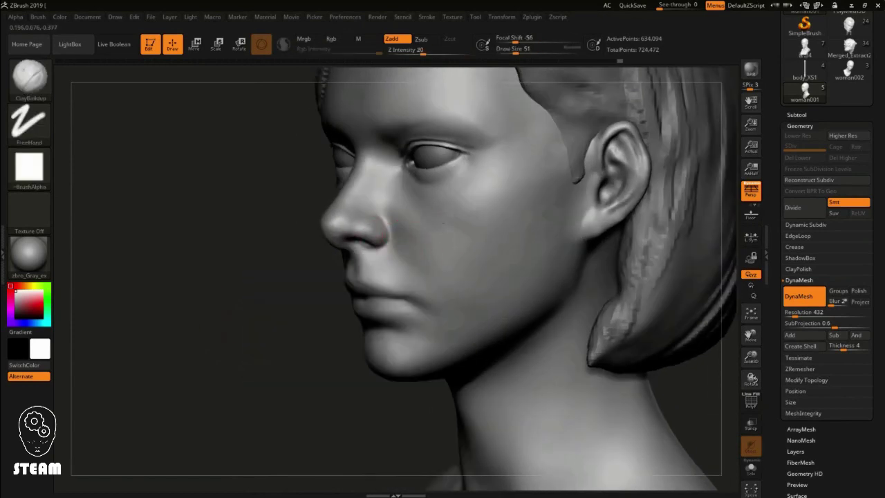
key(shift)
key(f)
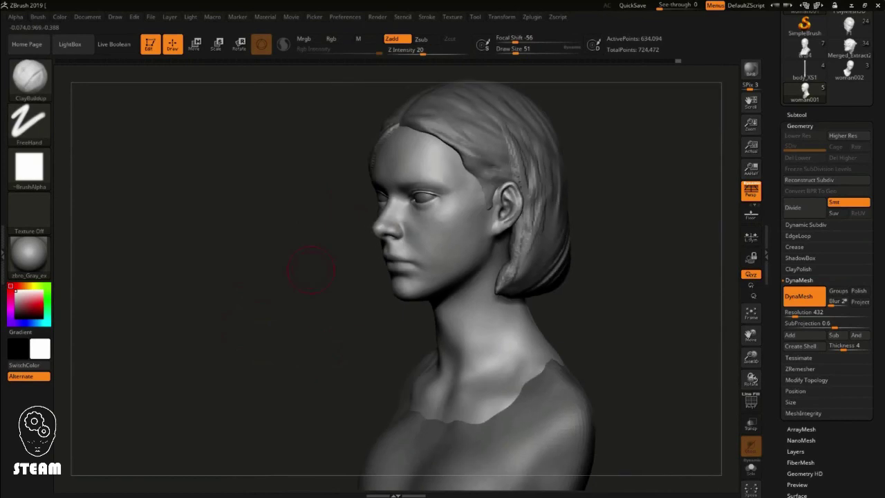
right_drag(306, 267, 370, 184)
alt+click(369, 181)
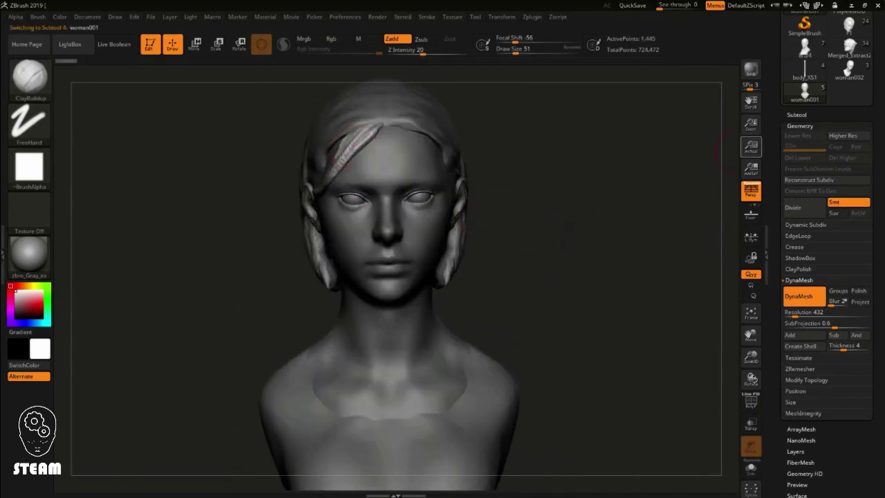
Step: Extract the masked front hair as Extract1, smooth it, and pull the strand down toward the jaw
click(797, 115)
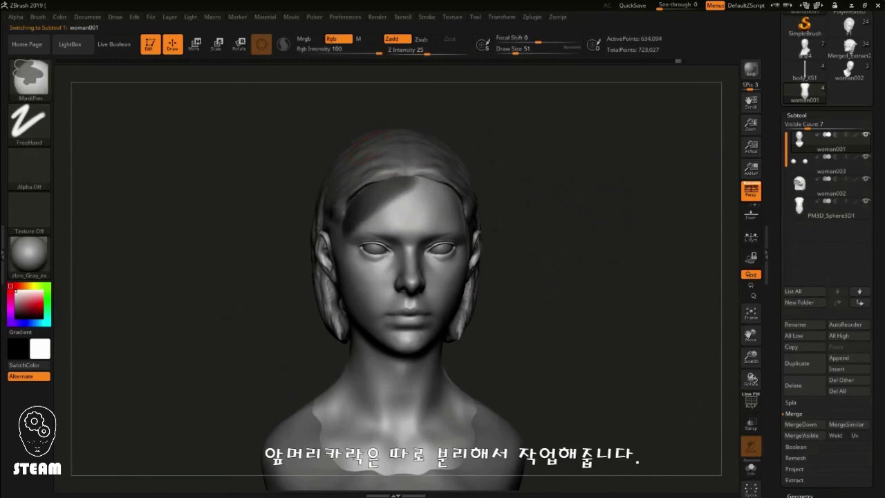
click(793, 490)
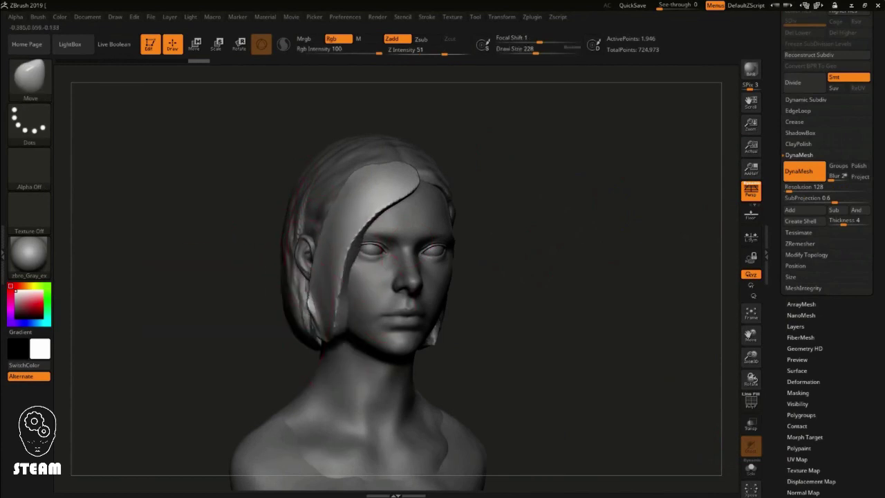
key(space)
key(space)
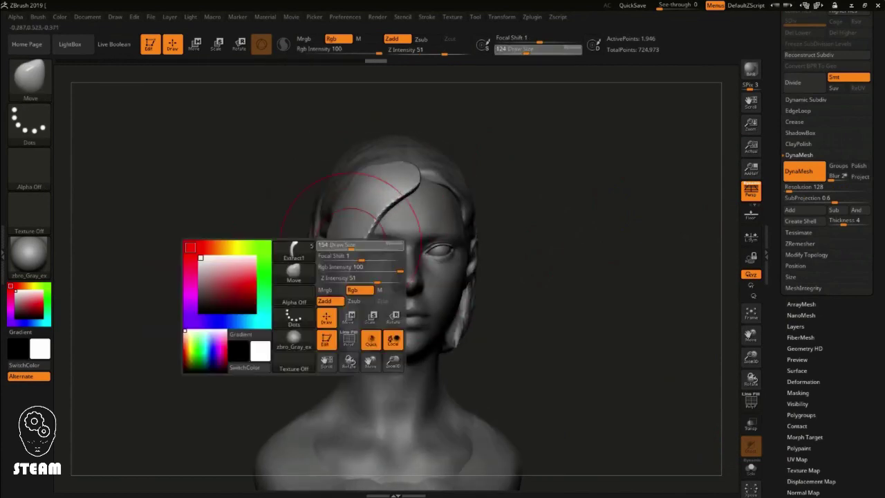
drag(325, 318, 422, 193)
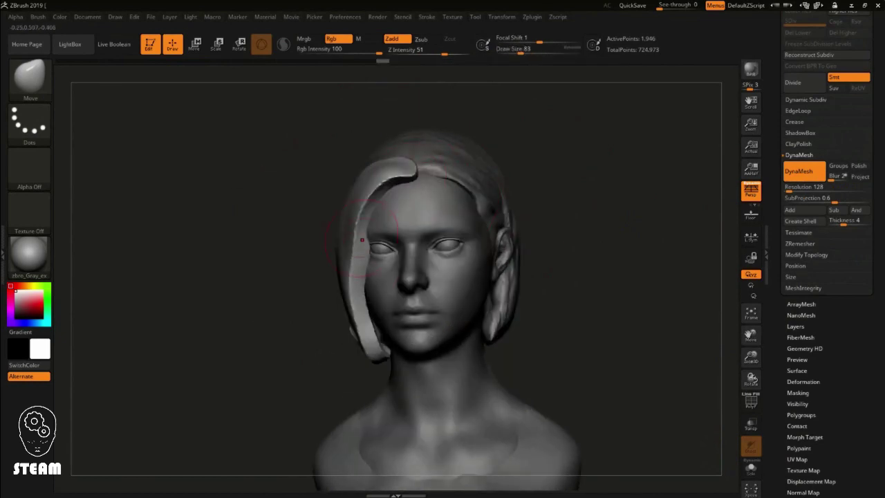
shift+drag(367, 201, 363, 256)
mouse_move(401, 168)
right_down()
mouse_move(391, 170)
mouse_move(413, 177)
right_up()
drag(348, 210, 354, 360)
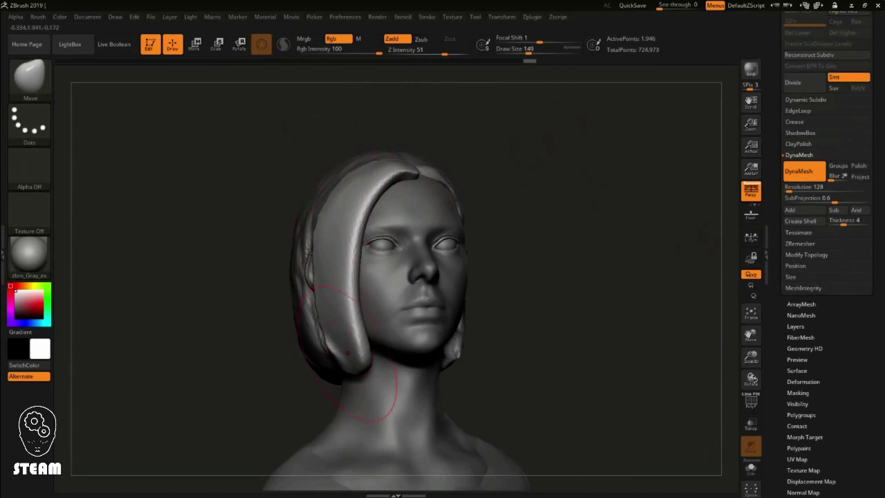
Step: Shape the Extract1 strand from side and front views, using Move brush sizes from 41 to 108
key(space)
drag(350, 317, 360, 370)
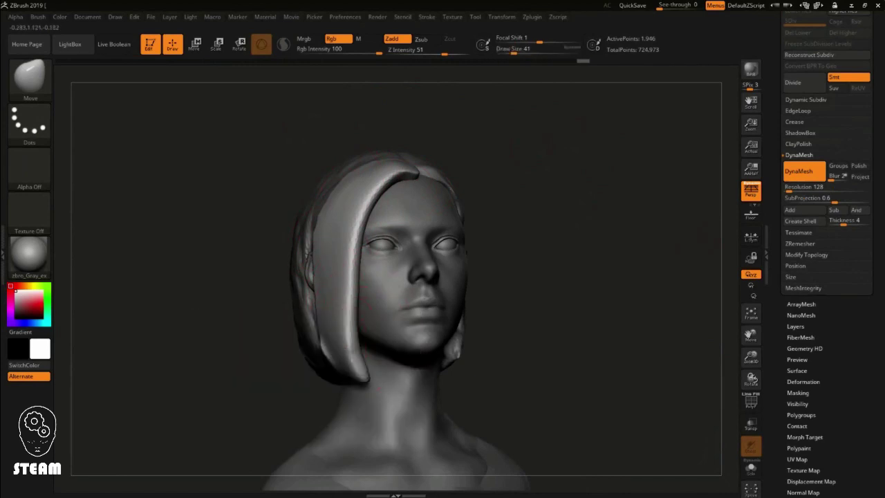
right_drag(381, 320, 415, 325)
key(space)
drag(359, 331, 387, 330)
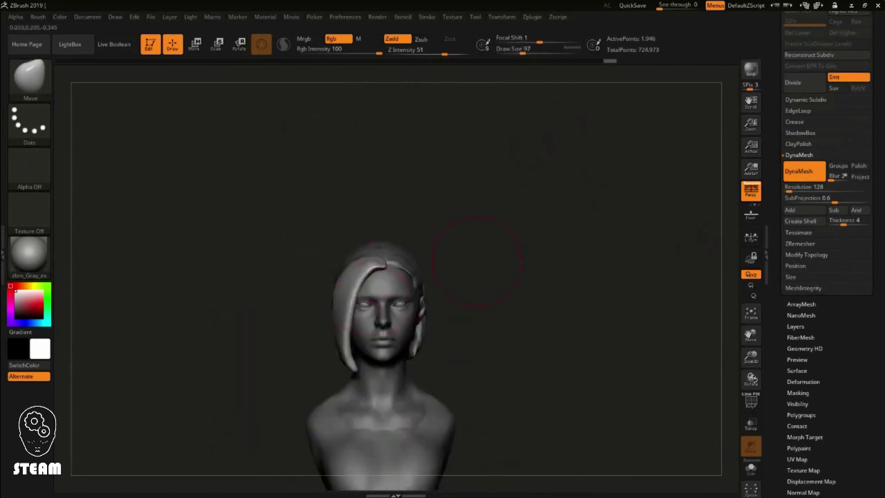
right_drag(387, 330, 471, 267)
right_drag(316, 242, 276, 325)
key(space)
drag(344, 336, 318, 336)
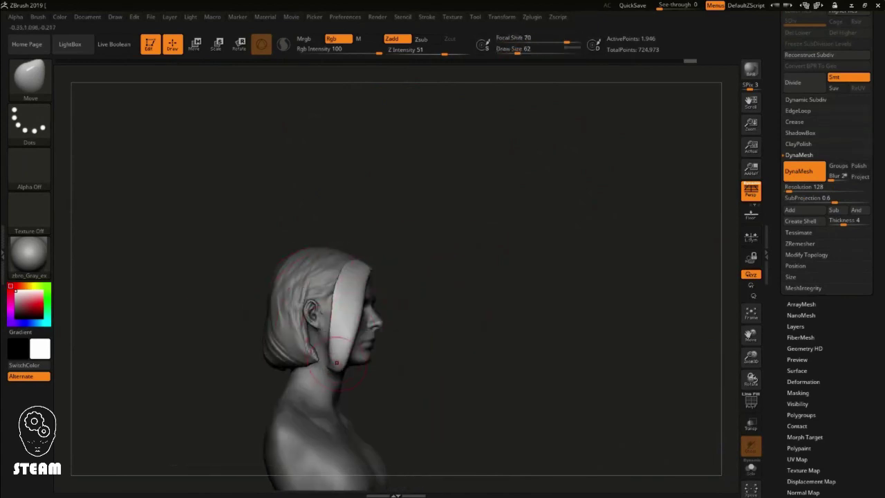
right_drag(325, 312, 405, 346)
key(space)
drag(334, 291, 343, 305)
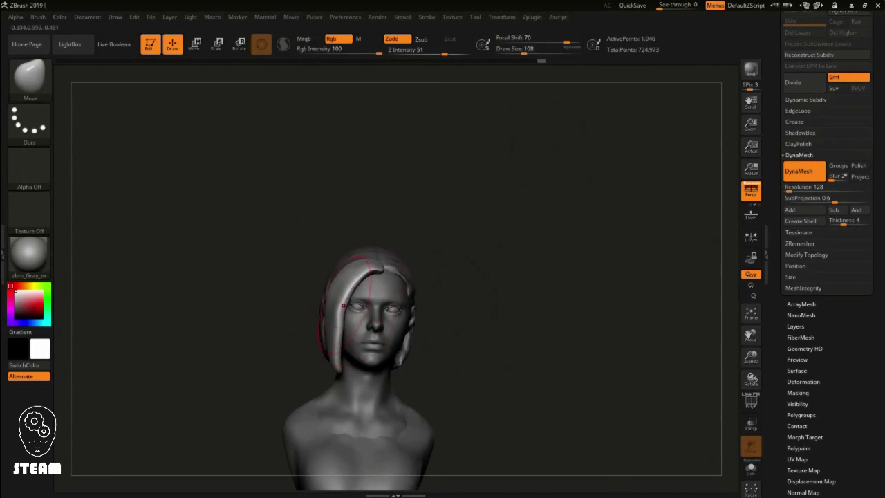
Step: Texture the strand with ClayBuildup, check it in side profile, and reselect Extract1
key(b)
key(c)
key(b)
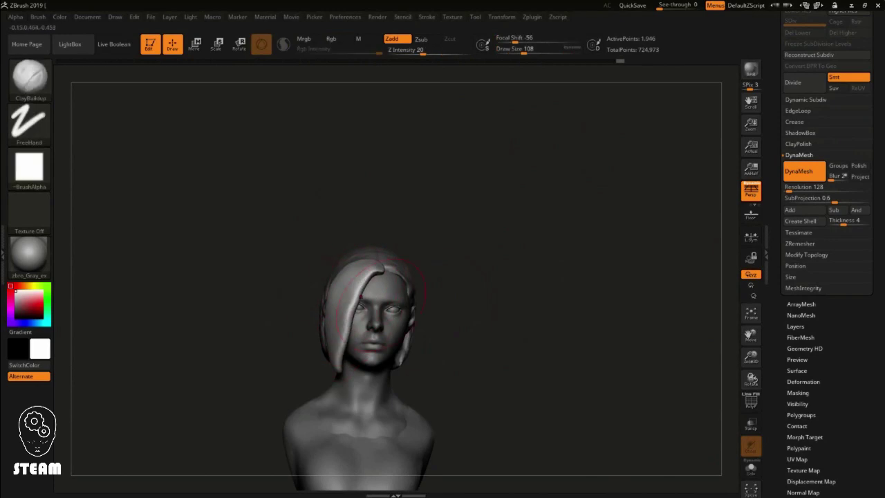
right_drag(376, 253, 502, 225)
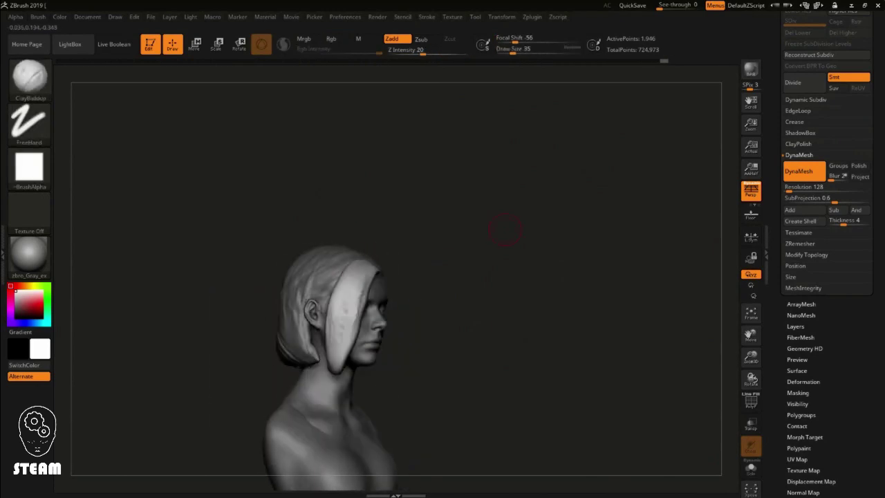
alt+click(330, 272)
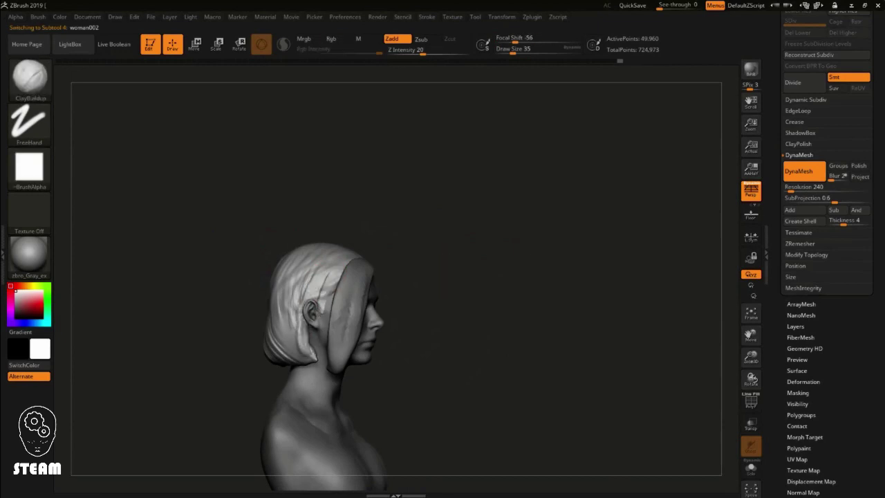
alt+click(354, 304)
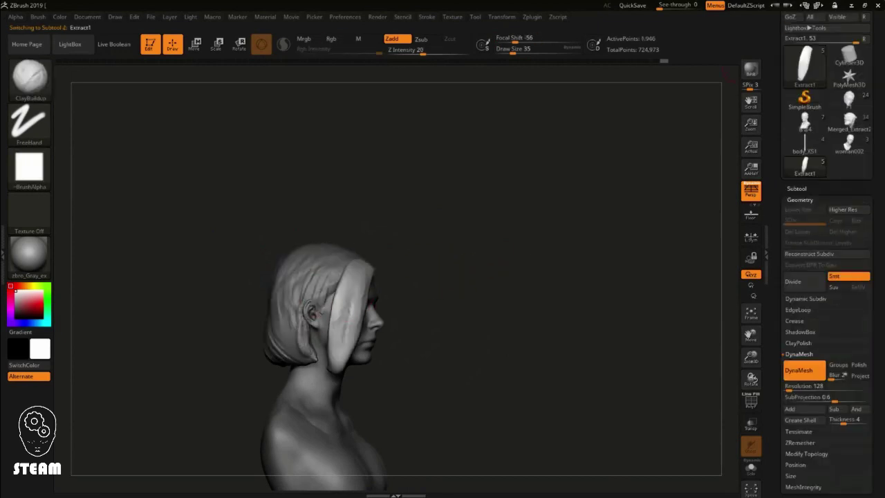
Step: Duplicate Extract1 as Extract2 and reposition the copy with Transpose to the other side of the face
click(797, 437)
key(w)
drag(525, 290, 457, 290)
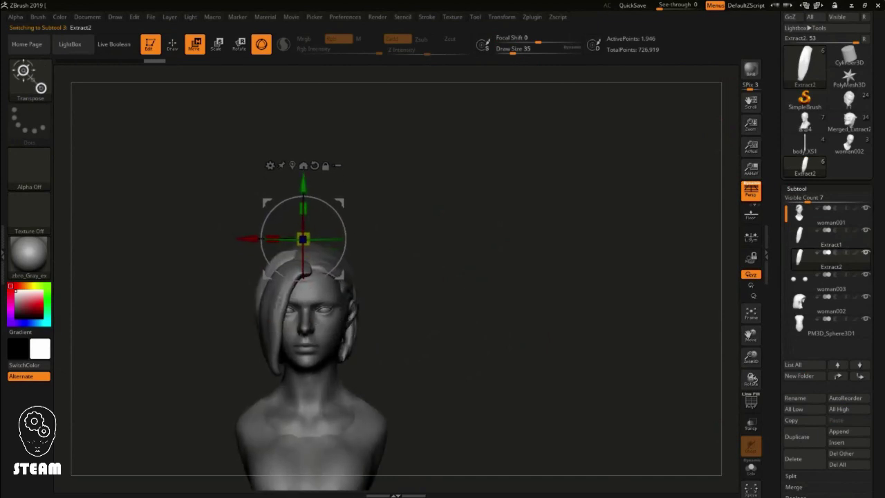
key(q)
Step: Orbit the bust to check the bob and both front strands from every side, then select woman001
drag(360, 249, 400, 218)
drag(334, 282, 387, 283)
alt+click(290, 276)
drag(263, 289, 314, 289)
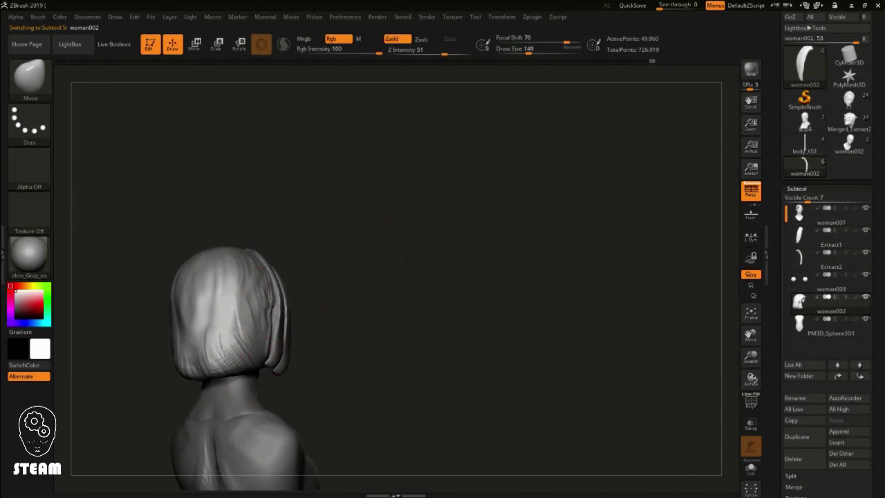
mouse_move(259, 379)
mouse_down()
mouse_move(388, 374)
mouse_move(356, 262)
mouse_up()
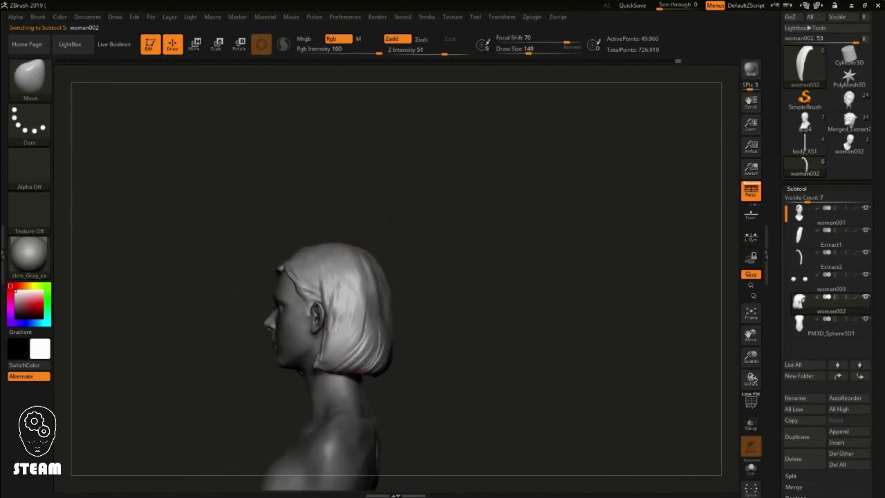
alt+drag(424, 339, 458, 304)
drag(339, 374, 427, 274)
mouse_move(446, 242)
mouse_down()
mouse_move(429, 233)
mouse_move(511, 205)
mouse_move(422, 304)
mouse_move(477, 248)
mouse_move(512, 242)
mouse_up()
alt+click(476, 209)
mouse_move(573, 244)
alt+mouse_down()
mouse_move(475, 209)
mouse_move(632, 257)
mouse_move(612, 178)
mouse_move(573, 198)
mouse_move(438, 208)
alt+mouse_up()
alt+click(472, 209)
key(space)
Step: Zoom in on the face, then build up and smooth the cheeks, ending on a size 11 Standard brush
mouse_move(375, 286)
mouse_down()
mouse_move(415, 276)
mouse_move(470, 187)
mouse_up()
key(space)
drag(450, 176, 533, 178)
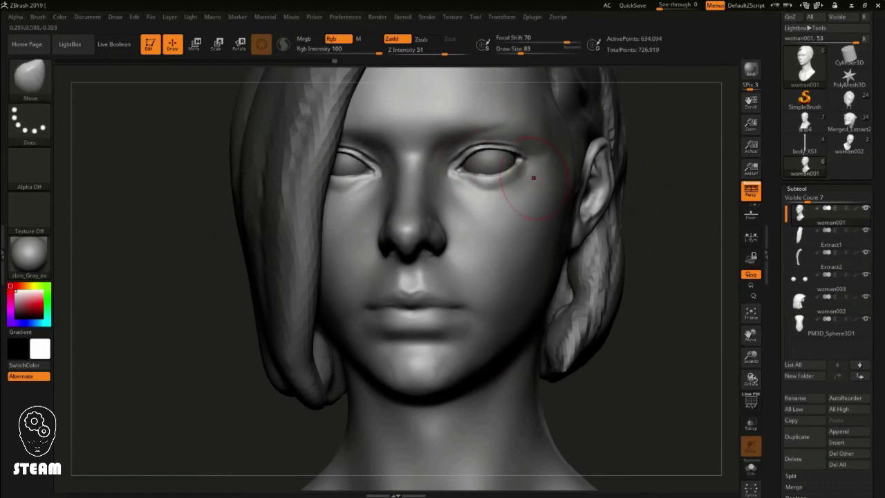
key(bracketleft)
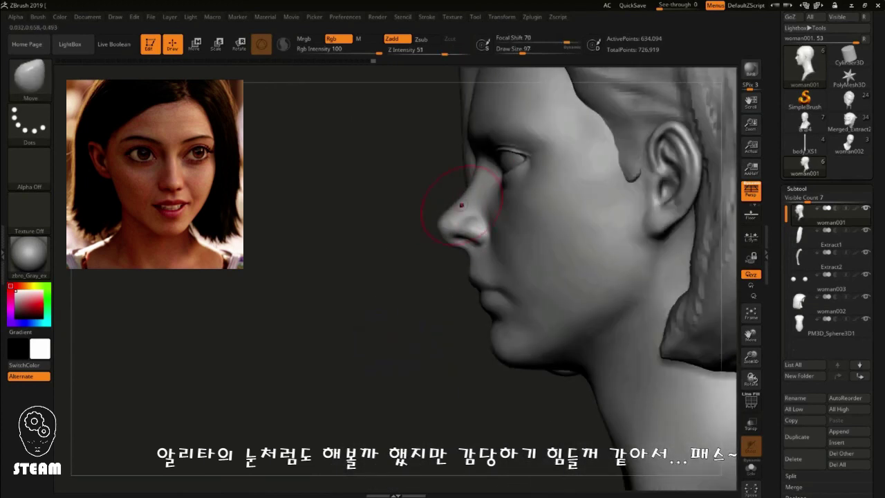
drag(387, 304, 425, 311)
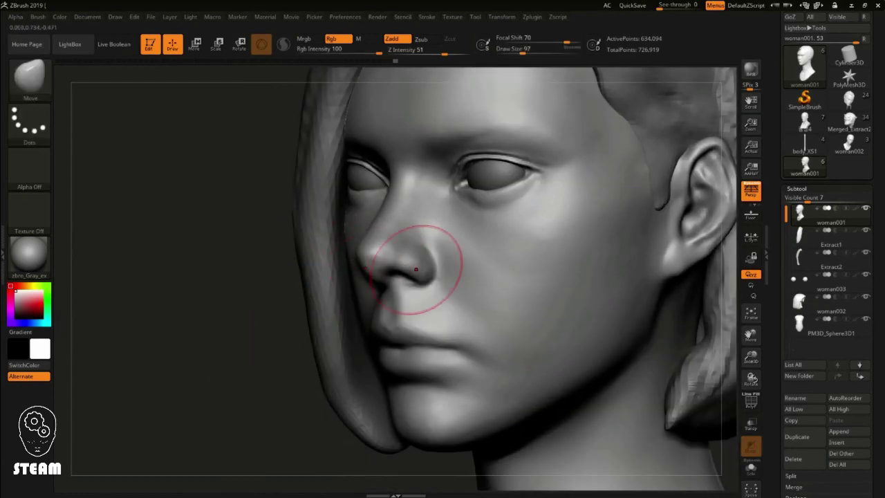
mouse_move(275, 413)
mouse_down()
mouse_move(395, 266)
mouse_move(464, 277)
mouse_up()
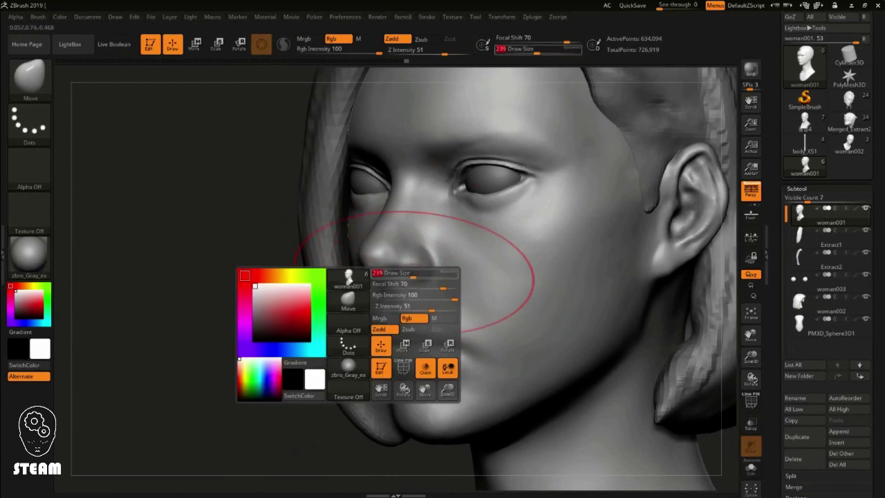
key(b)
key(c)
key(b)
key(space)
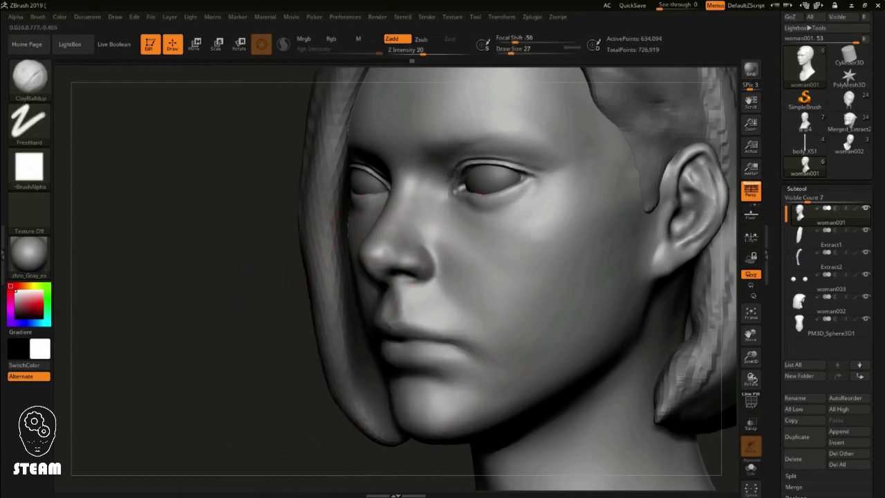
key(shift)
key(shift)
key(shift)
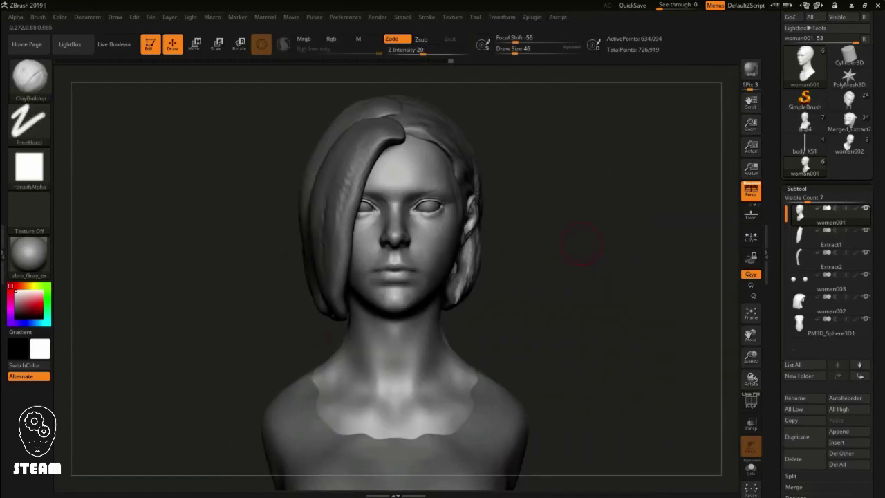
key(space)
click(401, 300)
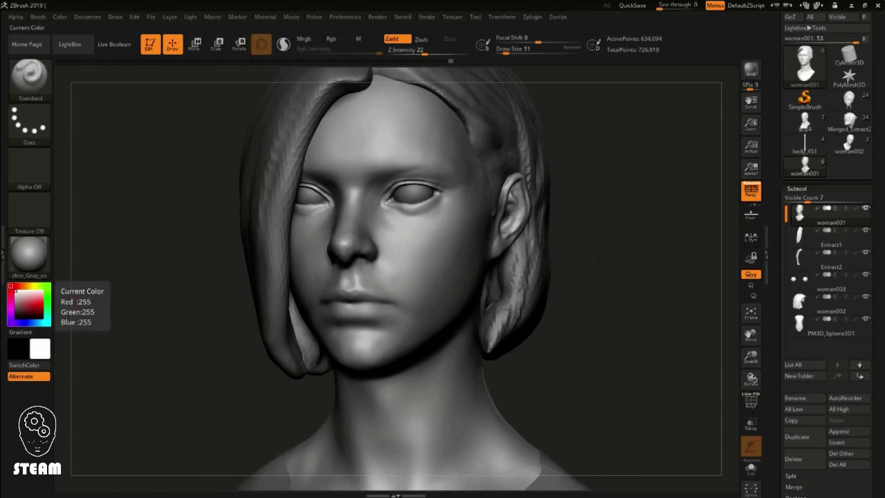
Step: Refine the cheeks and lips, alternating ClayBuildup, Smooth, Move and Standard brushes
key(space)
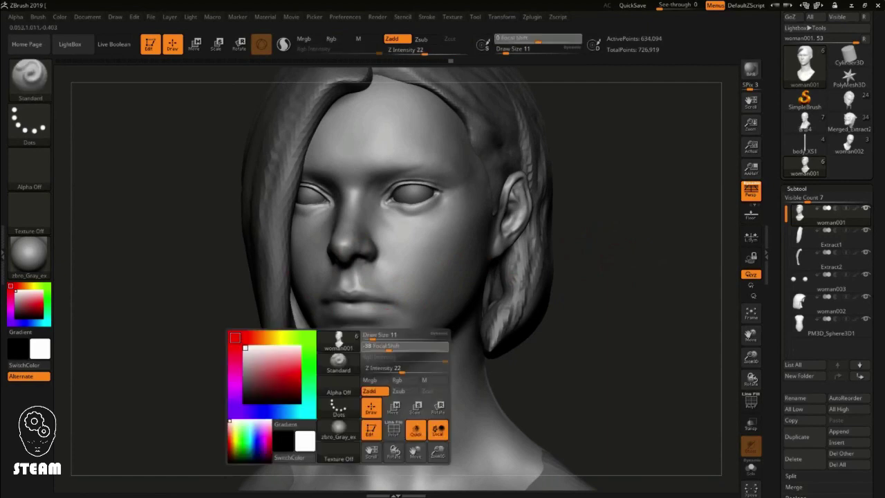
key(b)
key(c)
key(b)
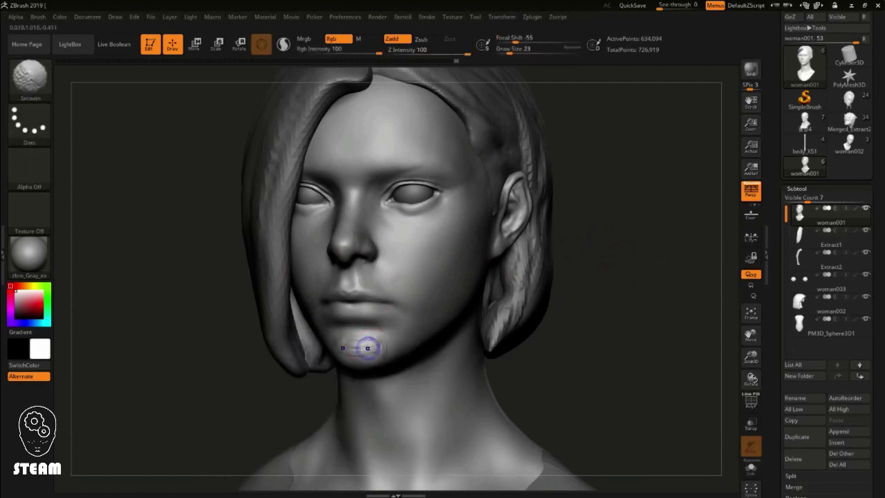
key(shift)
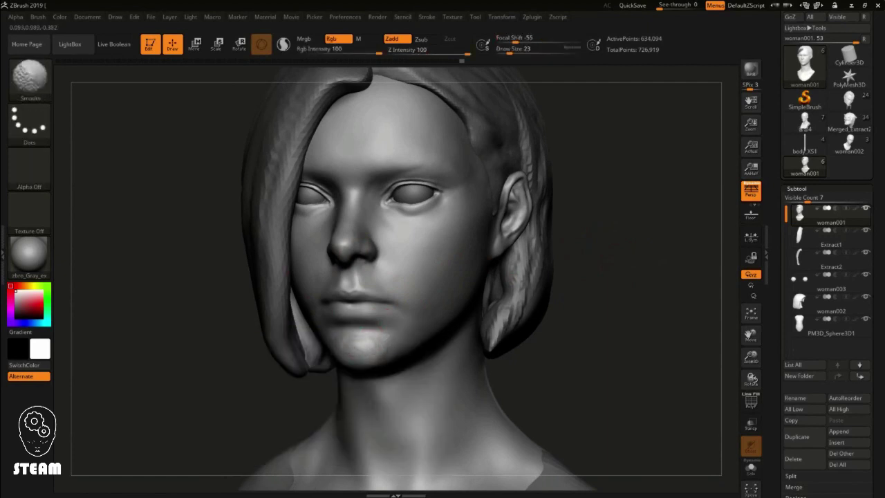
key(space)
key(b)
key(m)
key(v)
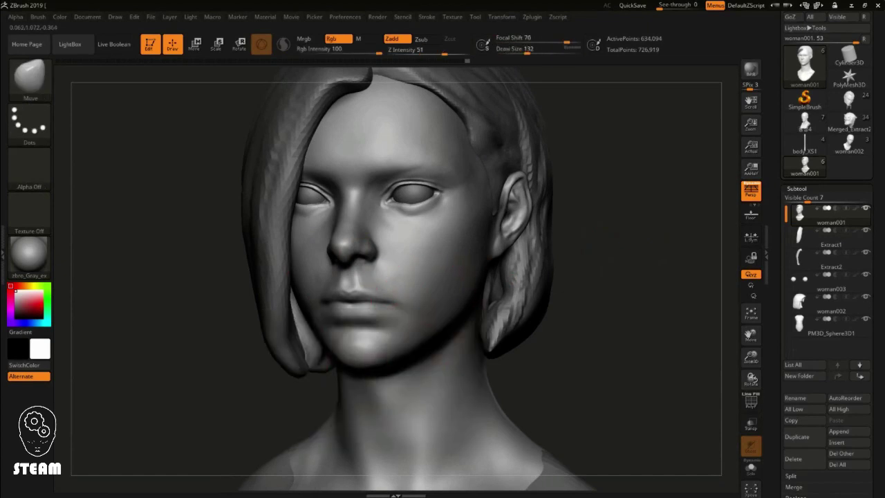
key(b)
key(s)
key(t)
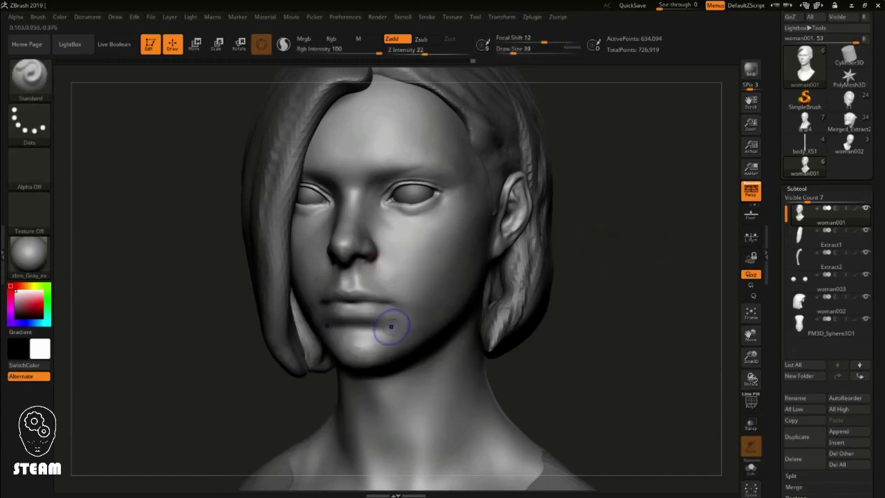
key(b)
key(c)
key(b)
Step: Smooth the lower lip from a close-up front view of the face
right_drag(430, 311, 494, 259)
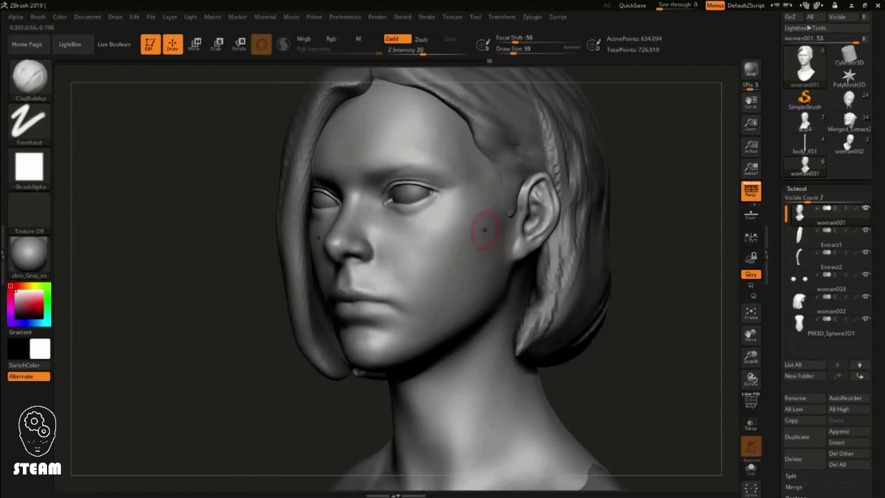
key(shift)
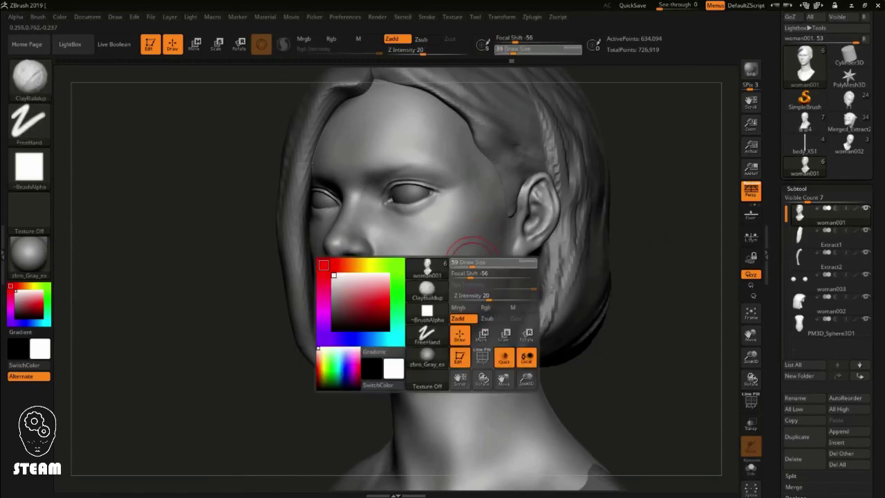
key(shift)
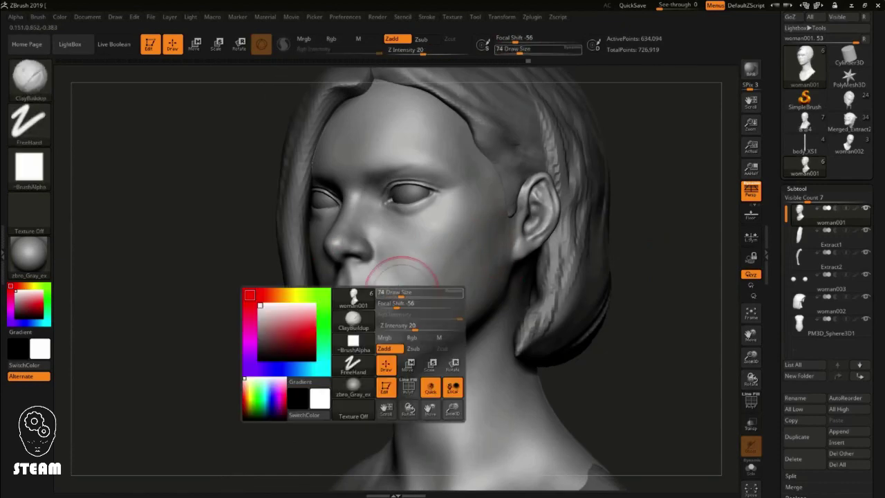
right_drag(405, 286, 387, 276)
alt+right_drag(322, 249, 322, 221)
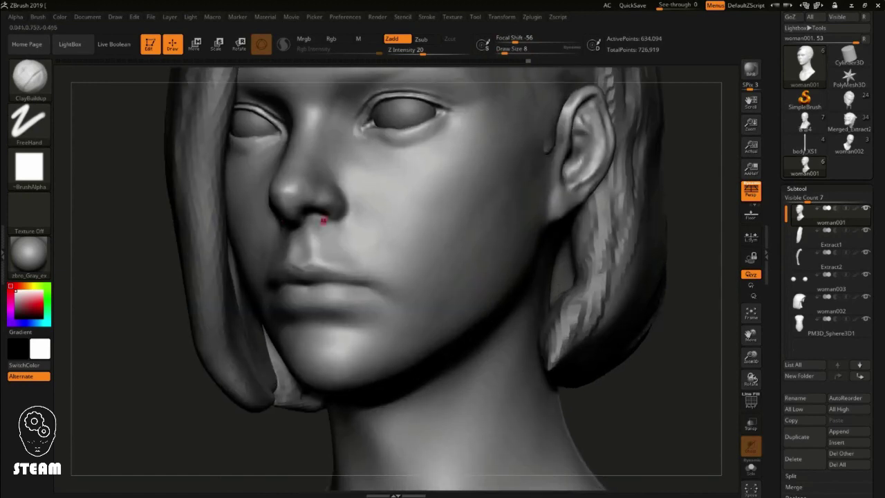
key(shift)
key(shift)
key(shift)
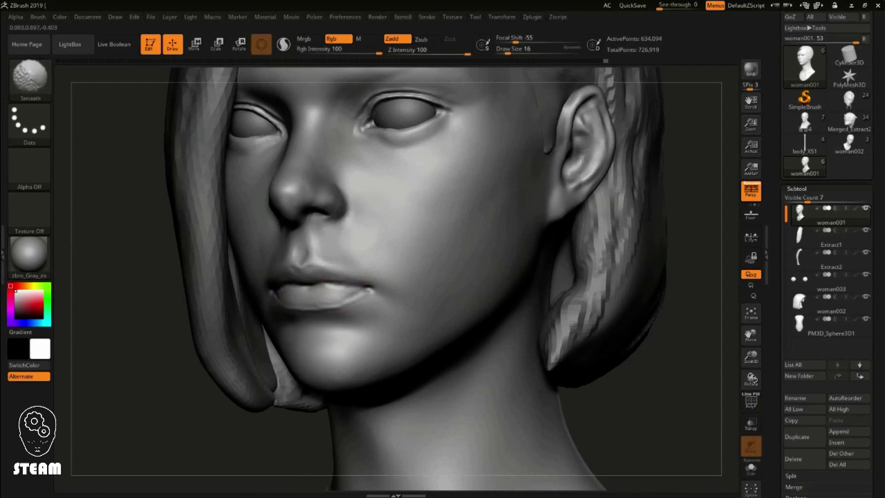
shift+drag(309, 290, 343, 298)
Step: Smooth the lower lip further and clean up the rough patch on the cheek
drag(166, 413, 263, 340)
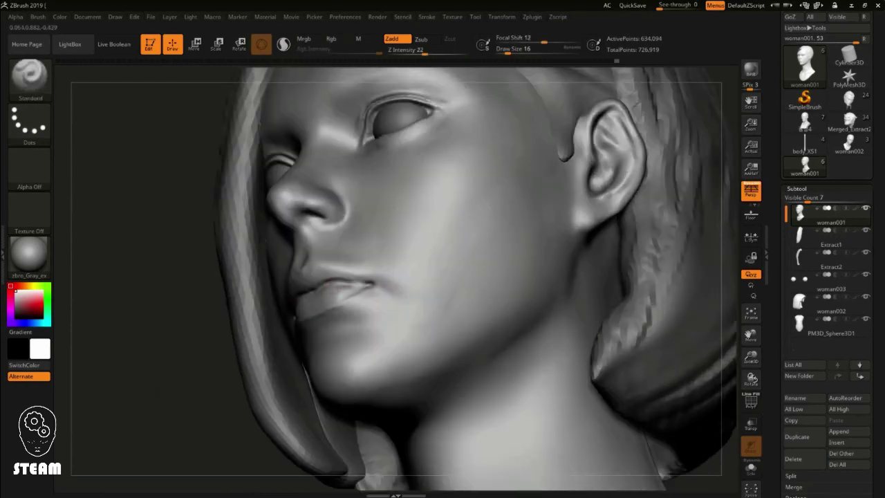
shift+drag(340, 278, 296, 299)
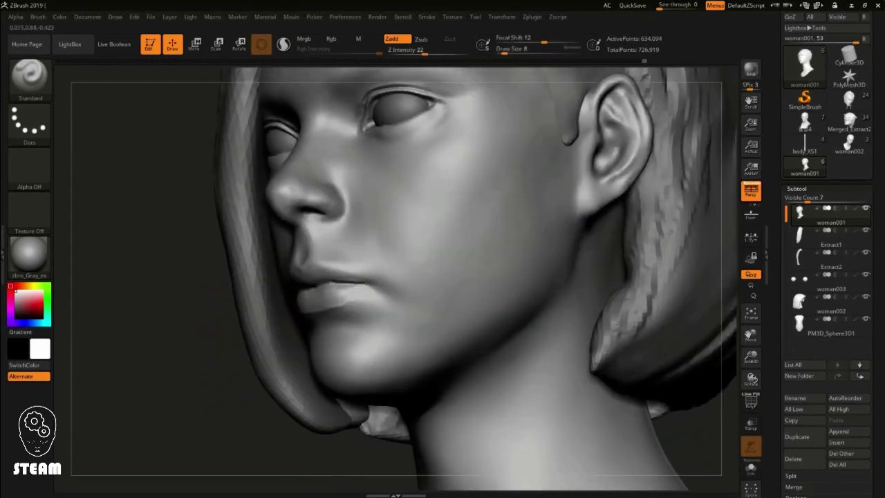
key(space)
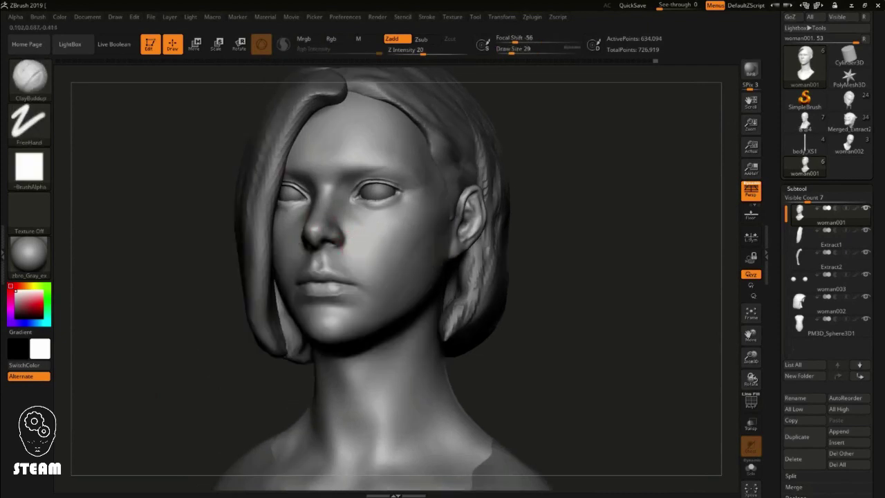
shift+drag(356, 234, 373, 245)
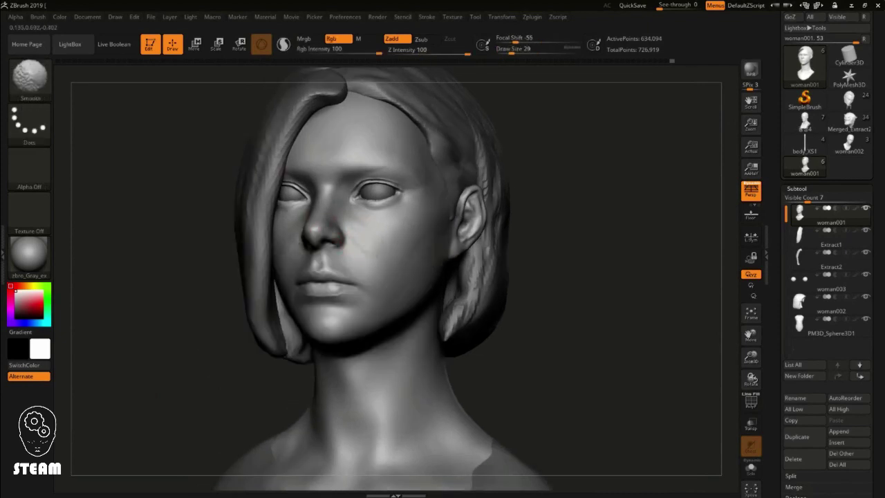
drag(470, 235, 648, 234)
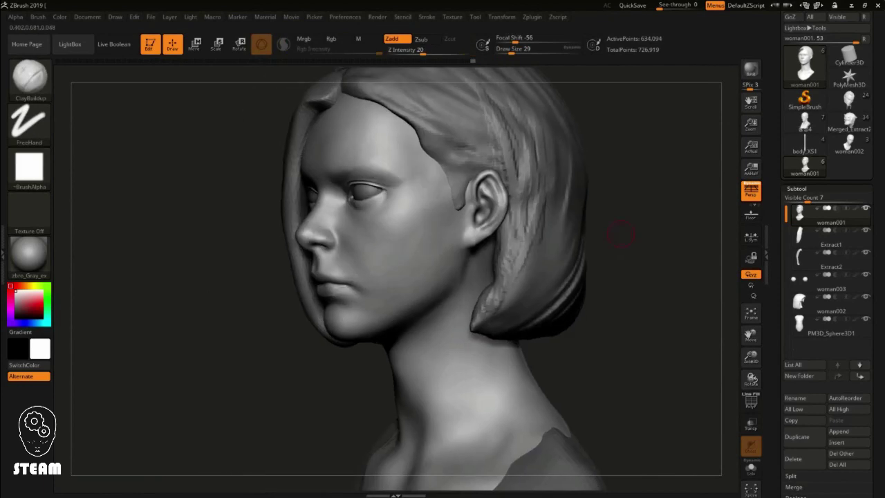
Step: With the Move brush and Transp on, push the hair below the ear in closer to the neck
key(b)
key(m)
key(v)
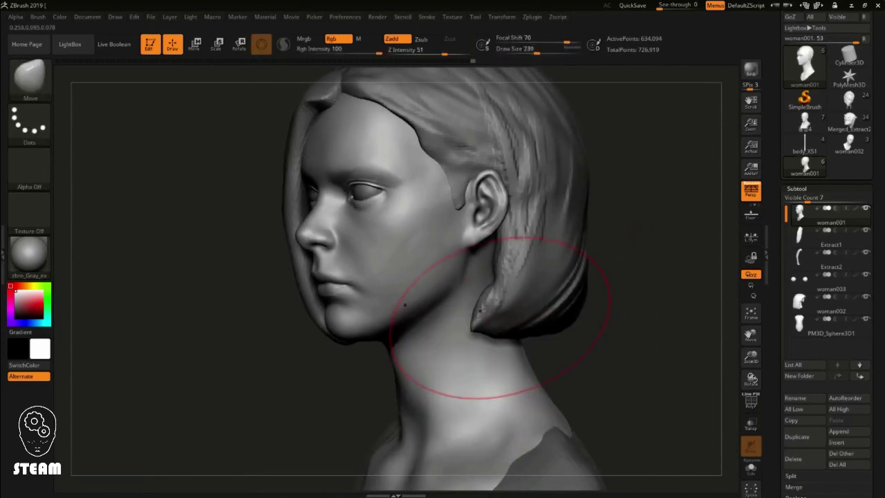
drag(622, 345, 692, 346)
click(751, 423)
drag(691, 311, 643, 304)
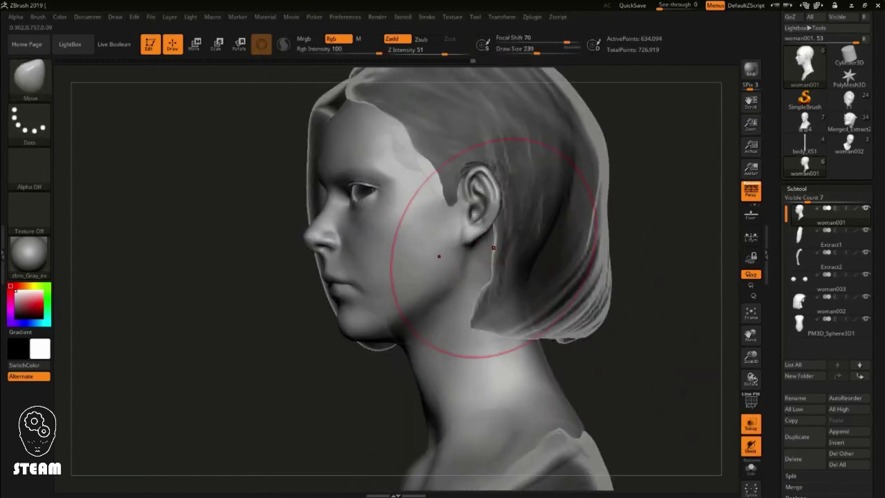
mouse_move(488, 182)
mouse_down()
mouse_move(477, 231)
mouse_move(306, 201)
mouse_up()
key(space)
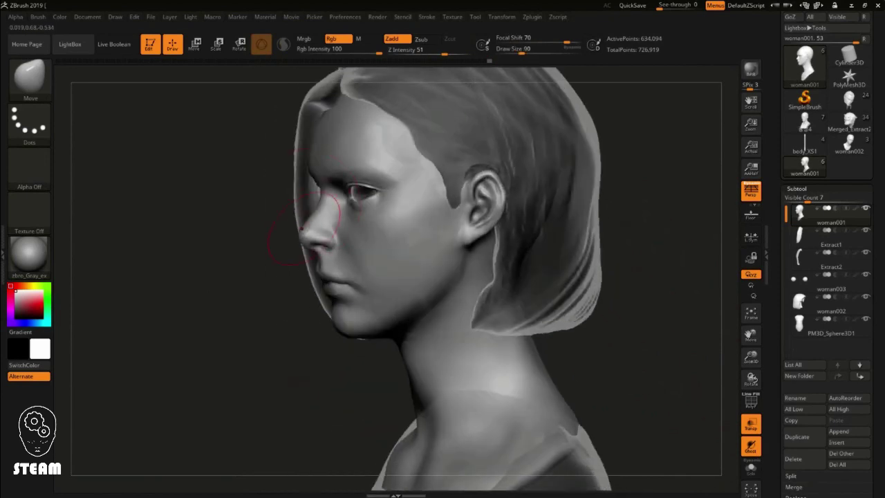
Step: Nudge the mouth and chin at a smaller brush size, turn Transp off, and review the bust
mouse_move(207, 297)
mouse_down()
mouse_move(237, 297)
mouse_move(318, 221)
mouse_up()
key(space)
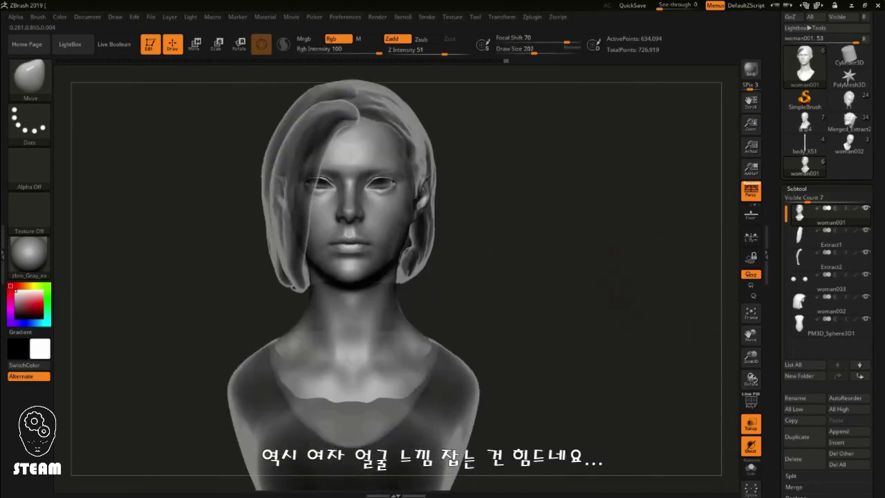
alt+drag(614, 267, 418, 249)
click(751, 423)
mouse_move(623, 346)
mouse_down()
mouse_move(373, 201)
mouse_move(378, 225)
mouse_move(411, 202)
mouse_up()
key(space)
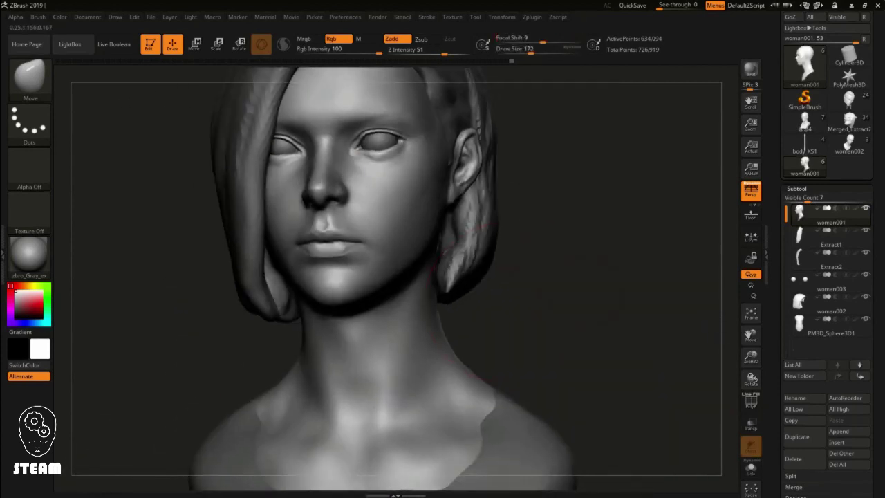
mouse_move(392, 246)
mouse_down()
mouse_move(553, 291)
mouse_move(459, 278)
mouse_move(484, 283)
mouse_move(480, 207)
mouse_up()
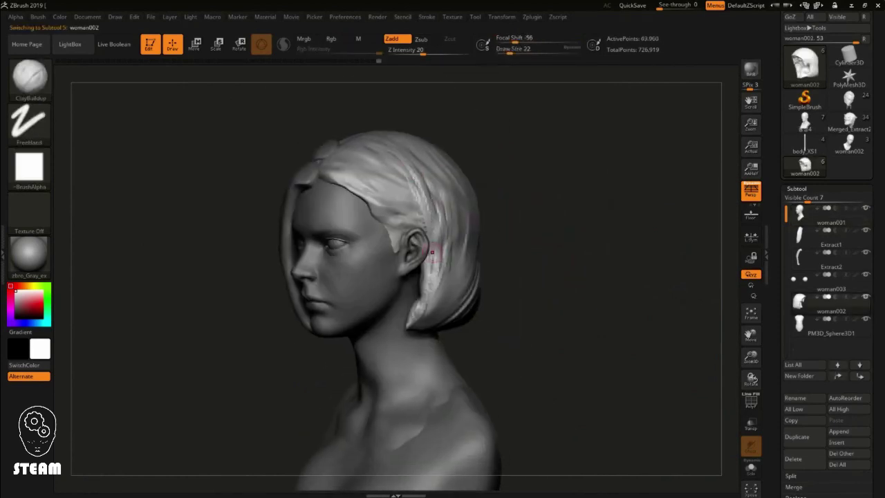
Step: Isolate the woman002 hair with Solo, then restore the full bust and shrink the brush
key(space)
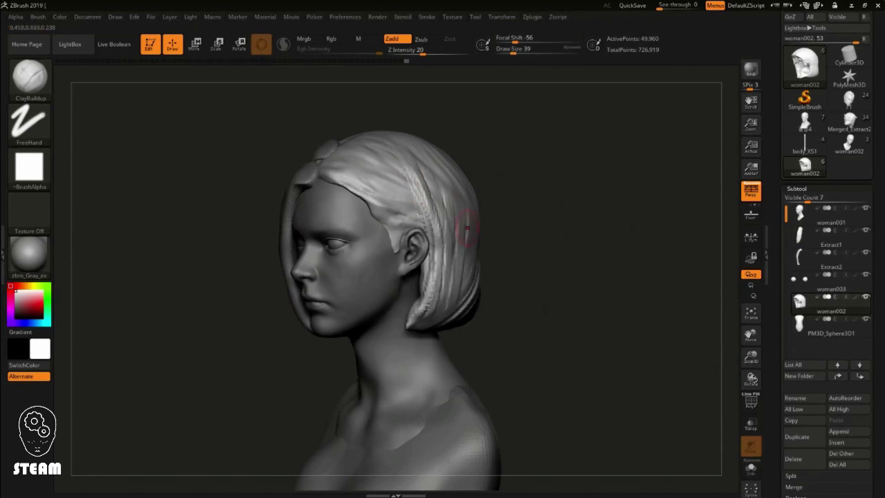
drag(567, 290, 427, 284)
key(shift+alt+s)
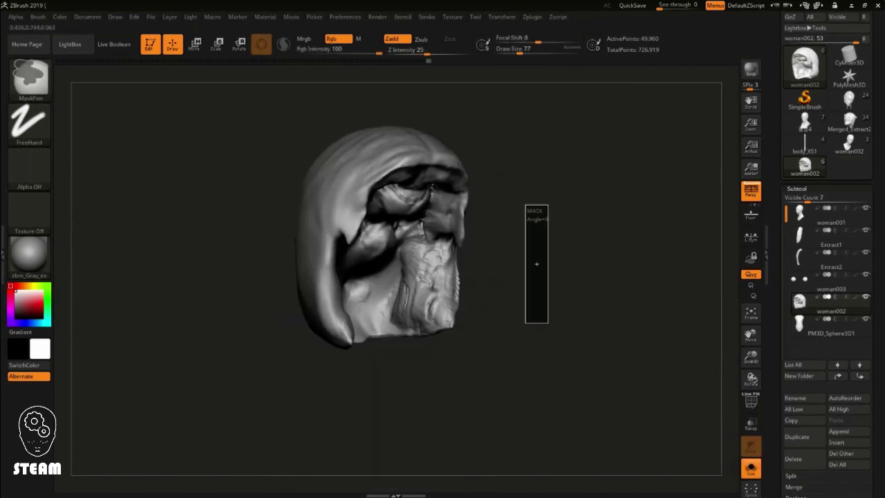
key(shift+alt+s)
drag(525, 205, 446, 311)
key(space)
mouse_move(512, 277)
mouse_down()
mouse_move(387, 331)
mouse_move(407, 175)
mouse_up()
key(space)
drag(304, 159, 302, 198)
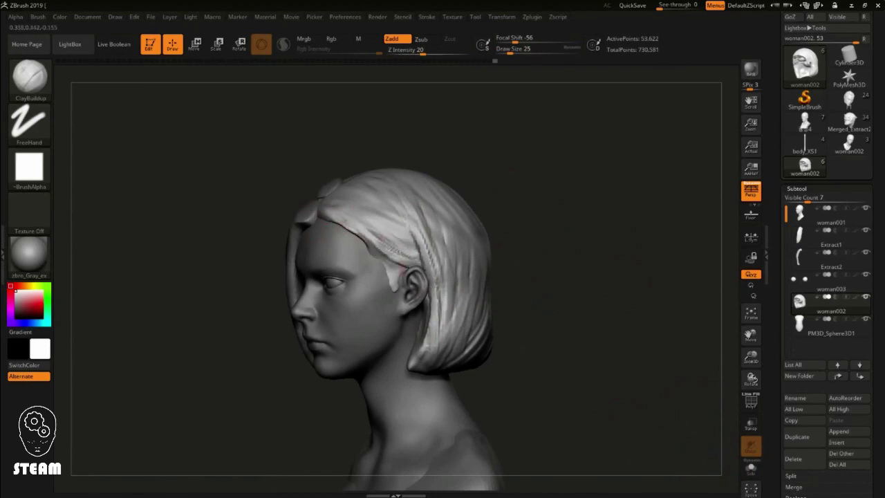
Step: Sculpt ClayBuildup strand streaks across the back of the bob hair
drag(547, 158, 419, 232)
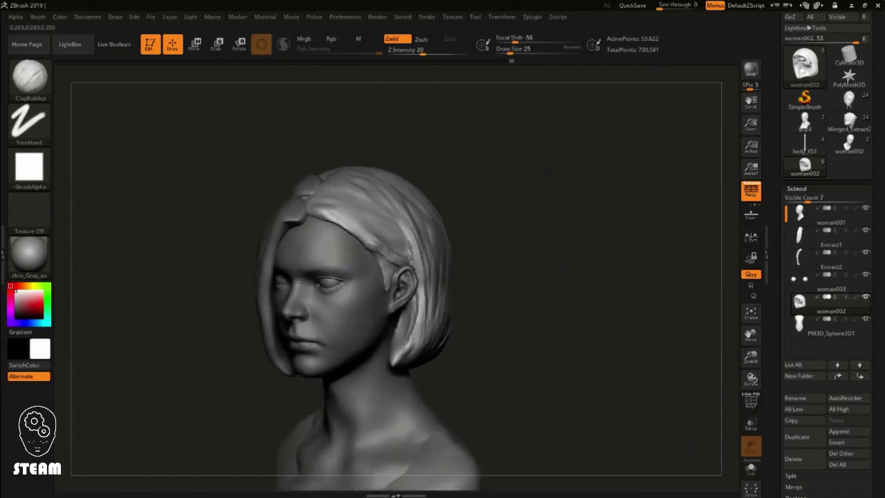
mouse_move(29, 255)
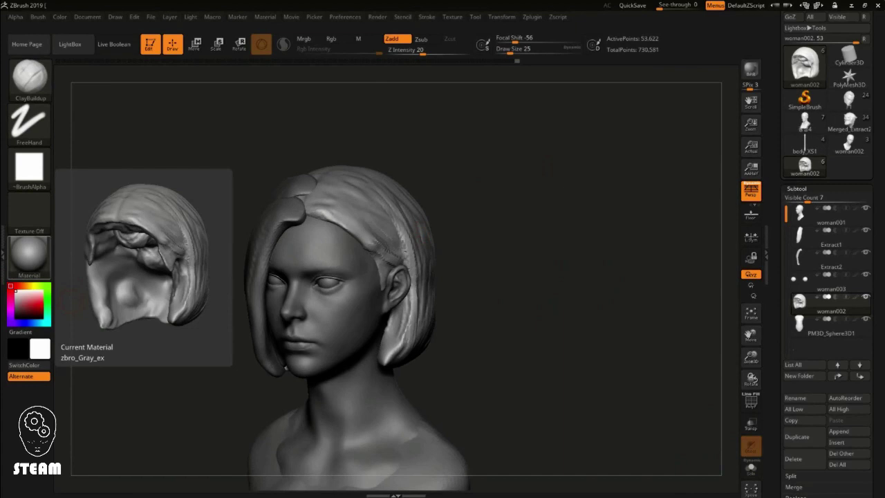
alt+drag(539, 290, 546, 233)
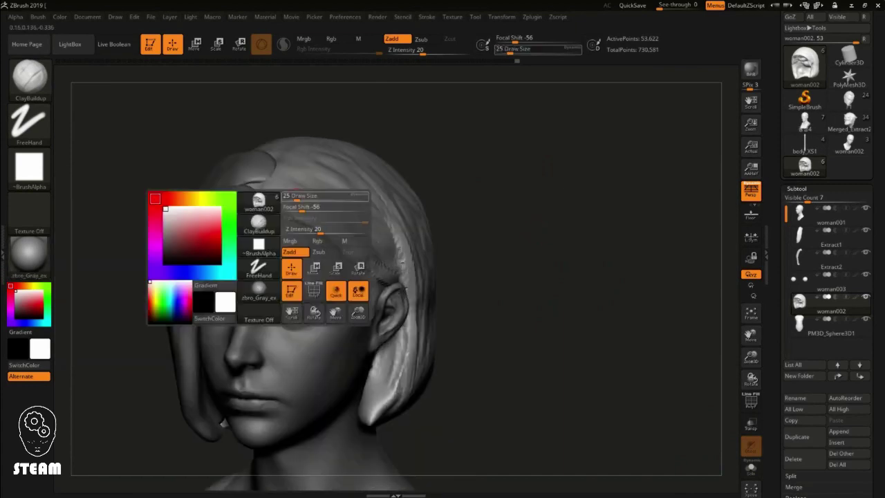
key(space)
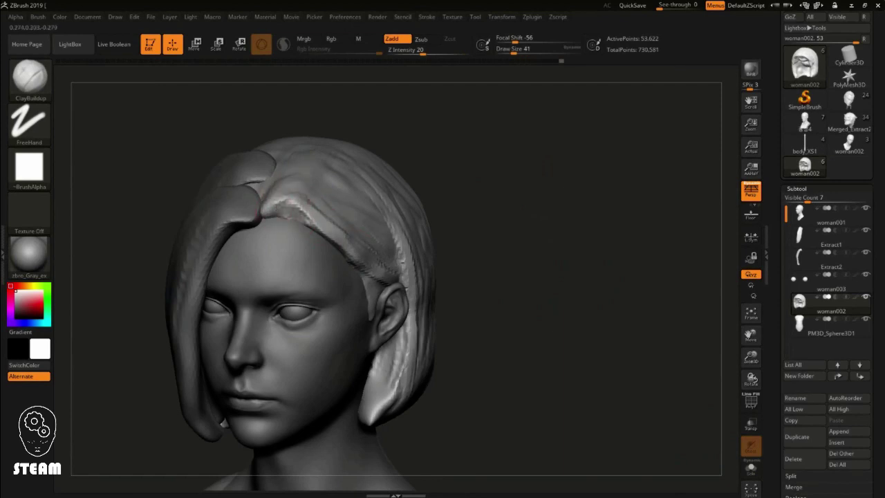
right_drag(261, 214, 332, 178)
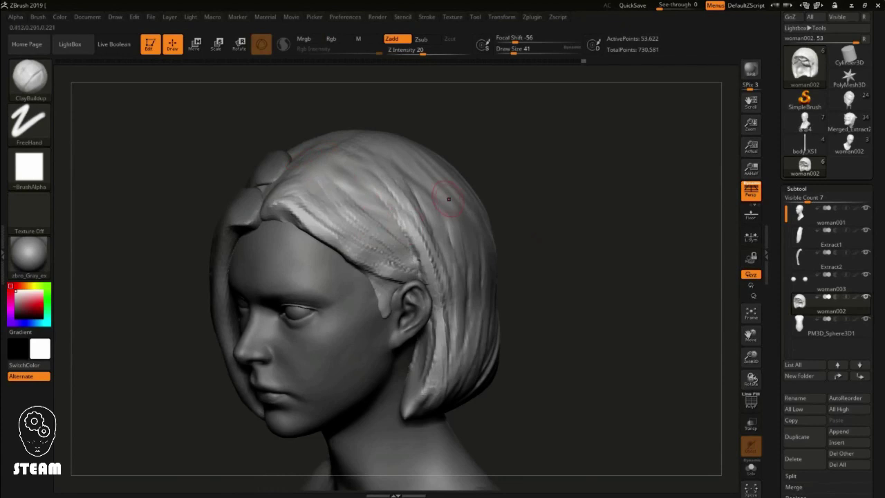
right_drag(448, 199, 387, 202)
drag(691, 263, 593, 263)
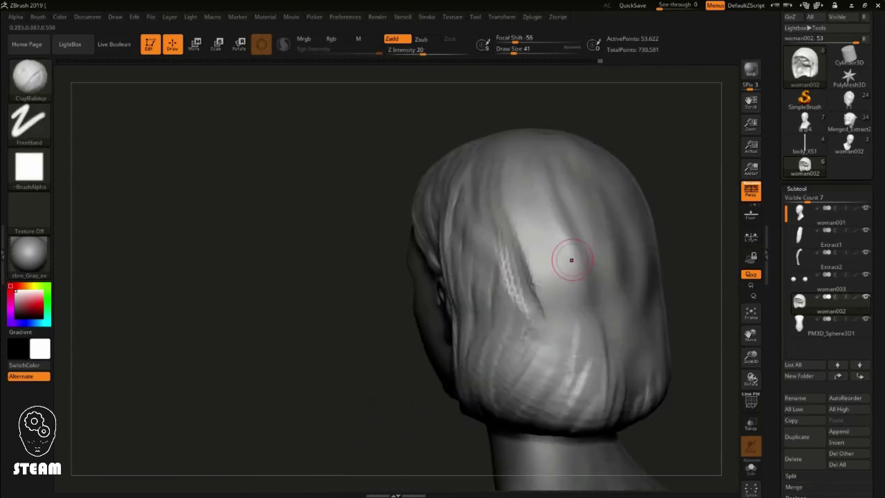
mouse_move(526, 228)
mouse_down()
mouse_move(577, 283)
mouse_move(604, 261)
mouse_up()
Step: Nudge the bob outline and front strand to hug the face with the Move brush
drag(685, 263, 574, 214)
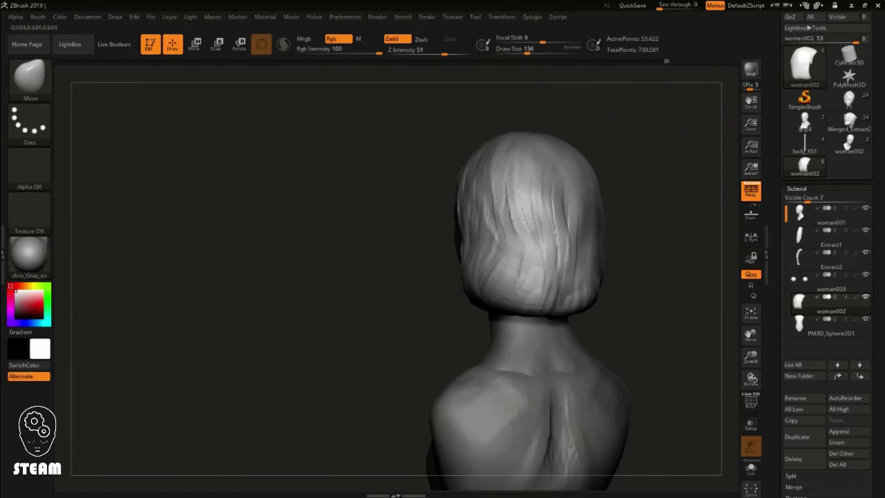
drag(387, 152, 467, 150)
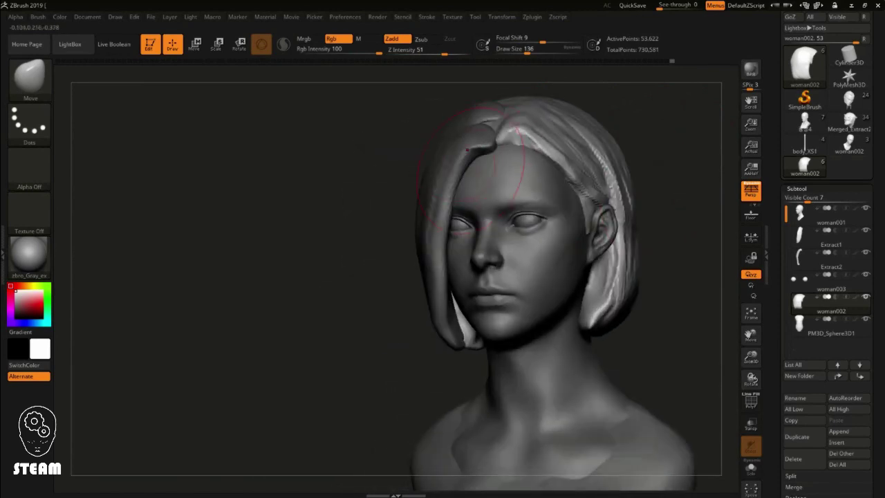
key(space)
alt+click(484, 160)
key(bracketright)
key(bracketright)
mouse_move(487, 143)
mouse_down()
mouse_move(443, 208)
mouse_move(488, 269)
mouse_up()
Step: Switch editing to the woman001 head mesh
key(f)
alt+click(435, 343)
drag(622, 294, 402, 294)
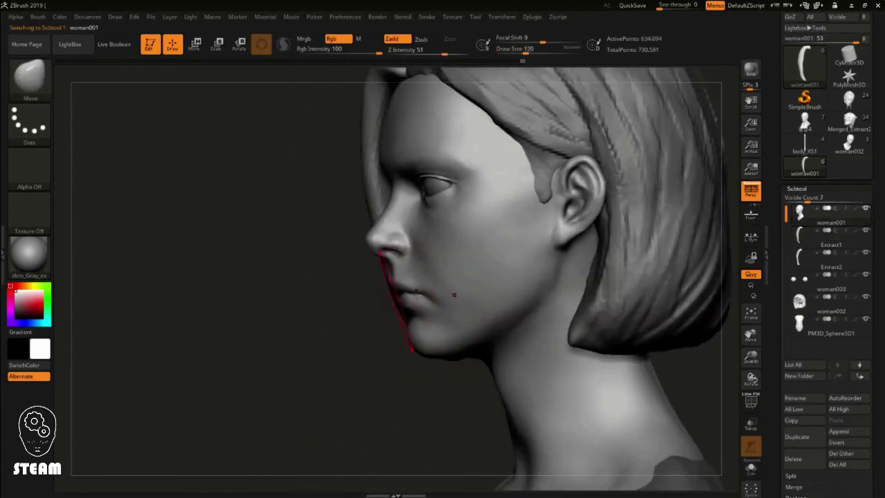
Step: Select the Standard brush (BST) with a close-up front view of the face
drag(291, 297, 429, 297)
key(b)
key(s)
key(t)
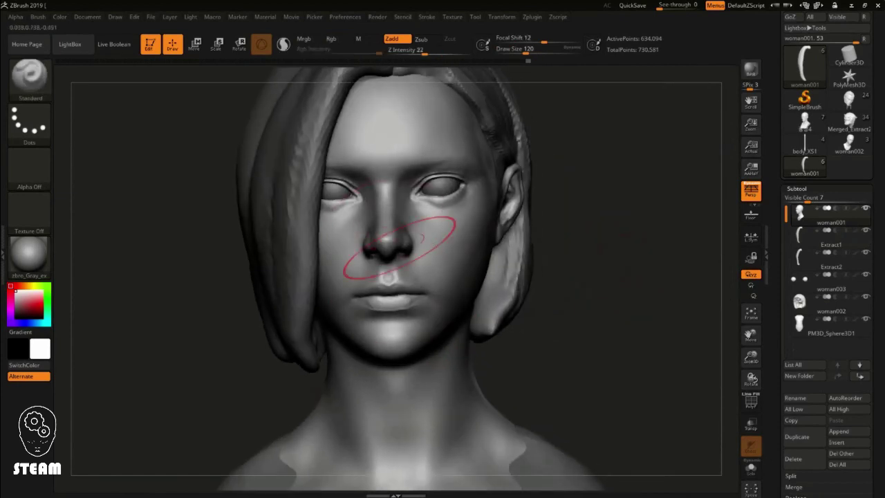
key(space)
alt+drag(384, 272, 346, 286)
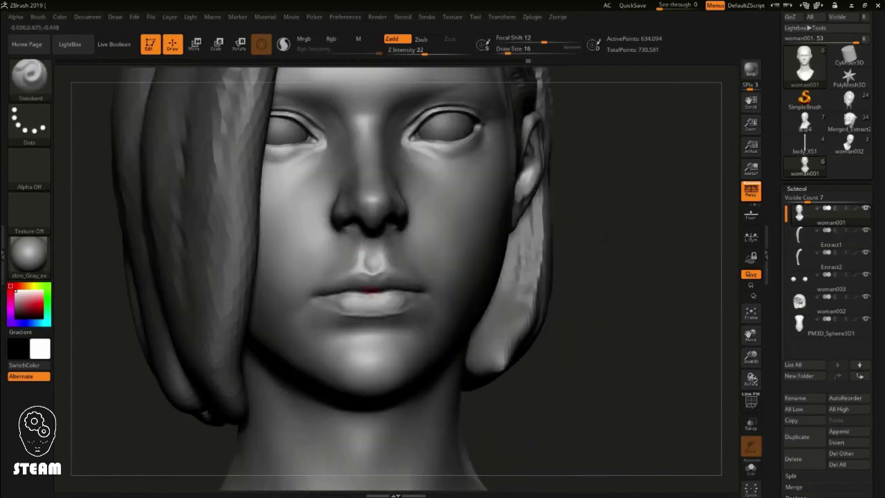
Step: Refine and smooth the upper lip and lip surface with ClayBuildup (BC)
key(b)
key(c)
key(b)
shift+click(344, 288)
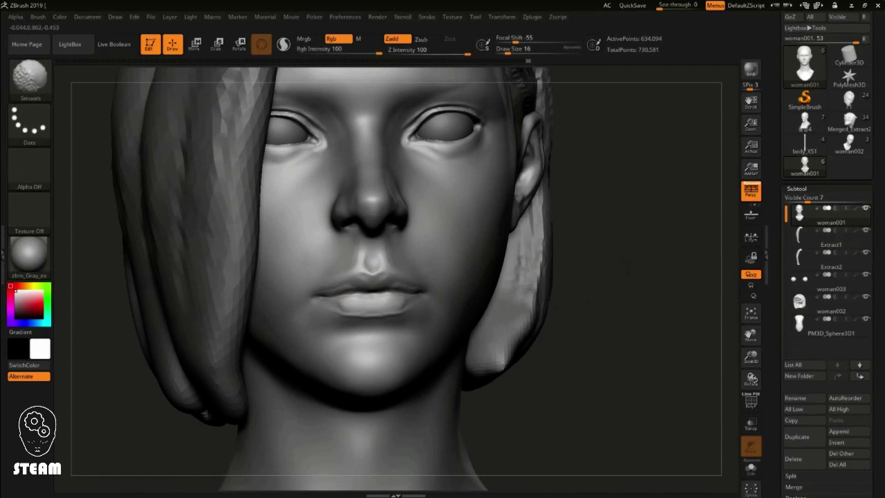
shift+click(373, 288)
shift+click(366, 283)
shift+click(344, 278)
shift+click(326, 296)
shift+click(373, 292)
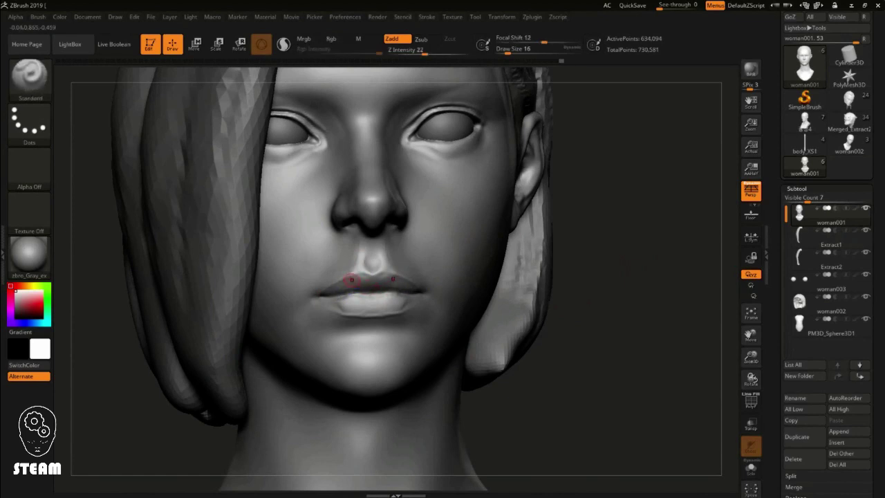
drag(537, 257, 443, 263)
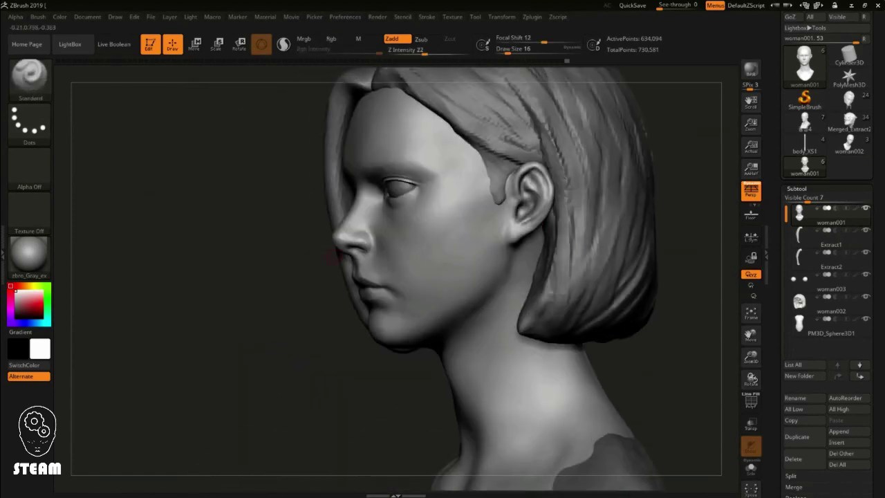
Step: Select the Move brush at size 54 and quick-save the project
key(b)
key(m)
key(v)
key(s)
drag(394, 295, 366, 296)
key(ctrl+s)
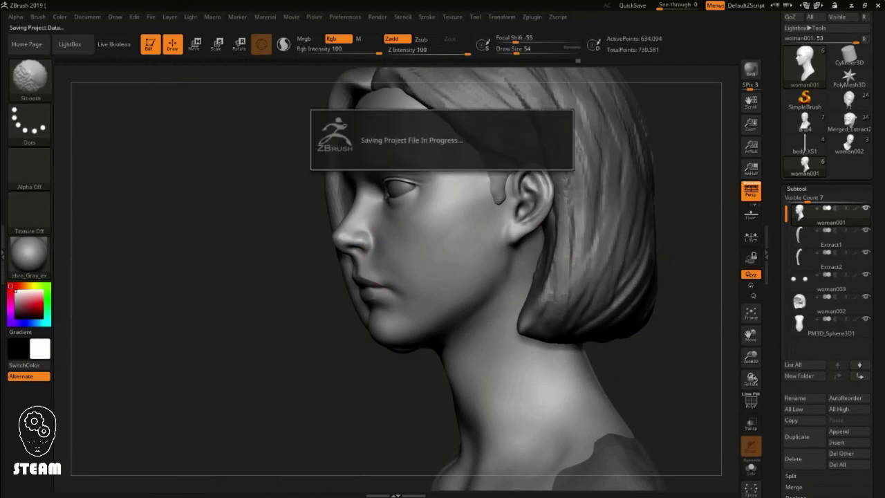
Step: Make the body mesh PM3D_Sphere3D1 the active subtool
mouse_move(173, 305)
mouse_down()
mouse_move(359, 304)
mouse_move(325, 291)
mouse_up()
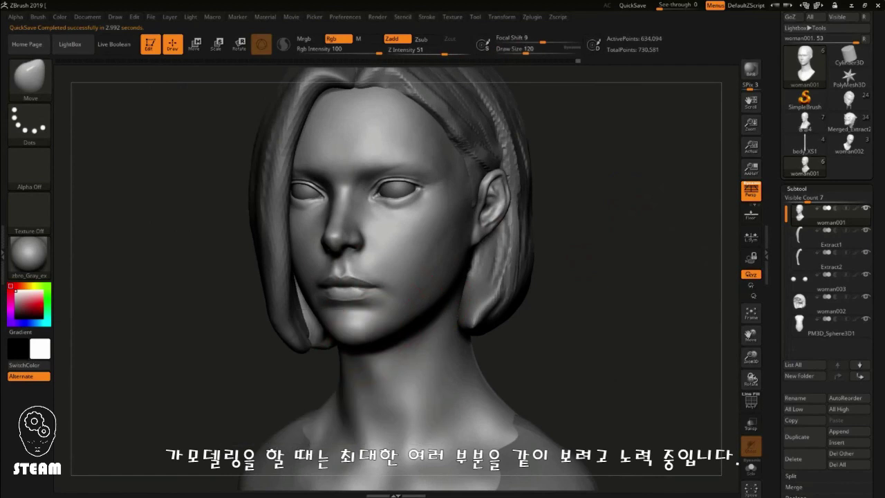
mouse_move(484, 235)
mouse_down()
mouse_move(603, 235)
mouse_move(539, 173)
mouse_move(533, 202)
mouse_move(518, 168)
mouse_move(547, 200)
mouse_move(393, 276)
mouse_up()
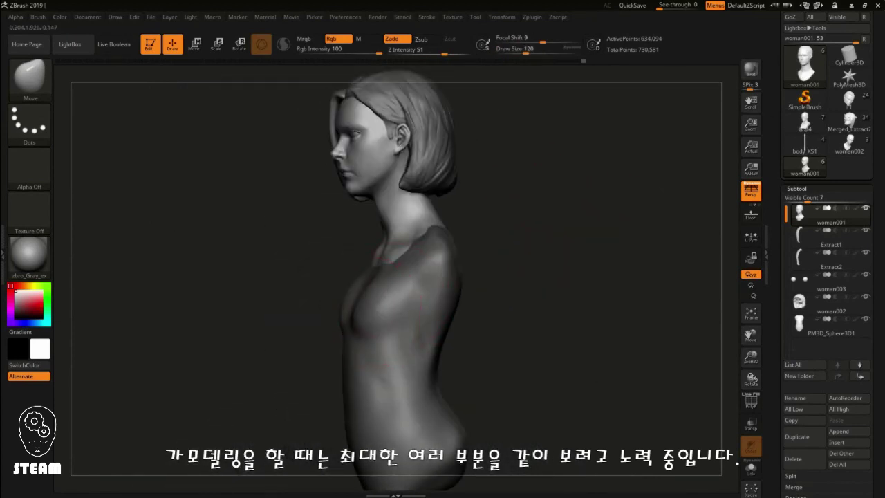
alt+click(373, 313)
drag(373, 313, 370, 297)
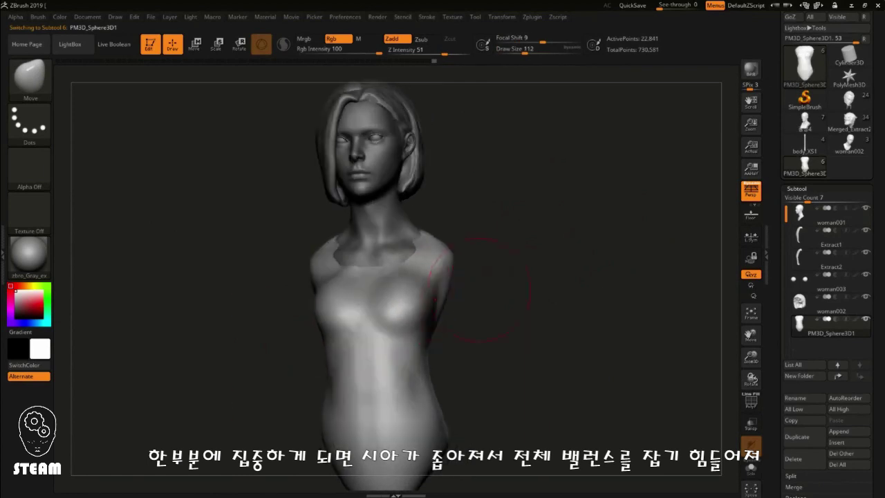
Step: Build up fuller breast volume with ClayBuildup, checking from side and front
key(space)
drag(530, 256, 417, 320)
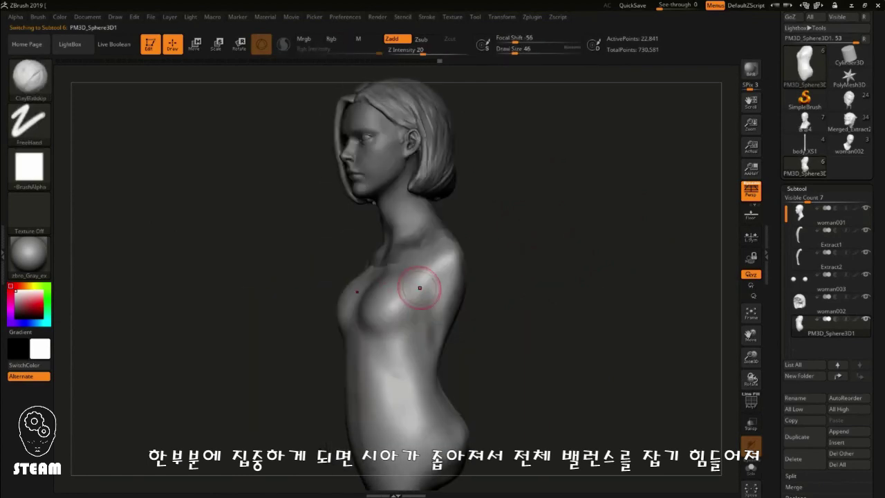
drag(384, 294, 397, 311)
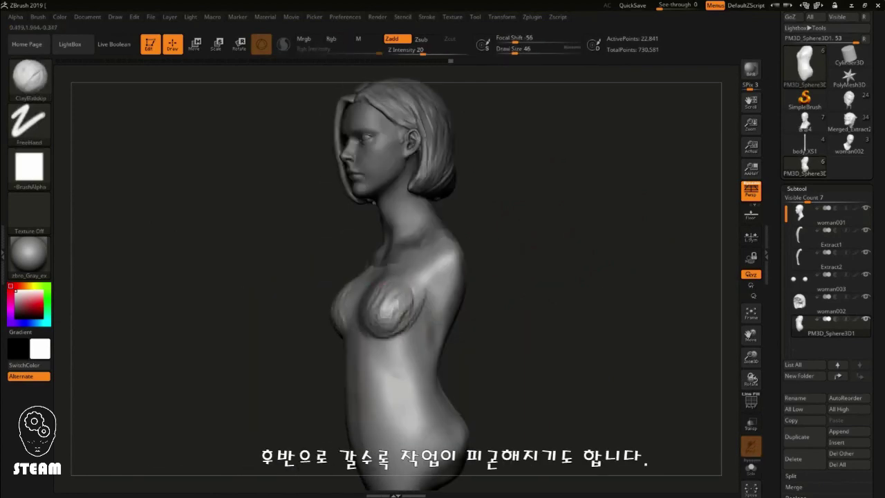
drag(540, 277, 574, 276)
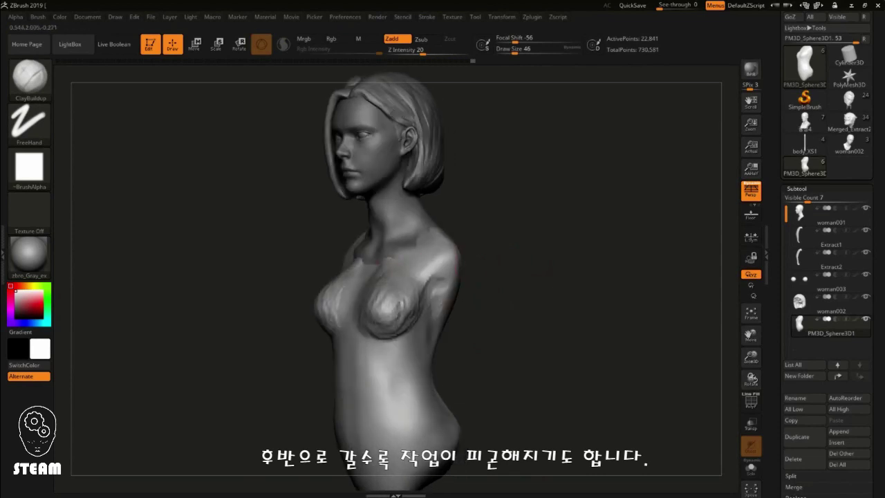
mouse_move(263, 298)
mouse_down()
mouse_move(363, 298)
mouse_move(376, 312)
mouse_up()
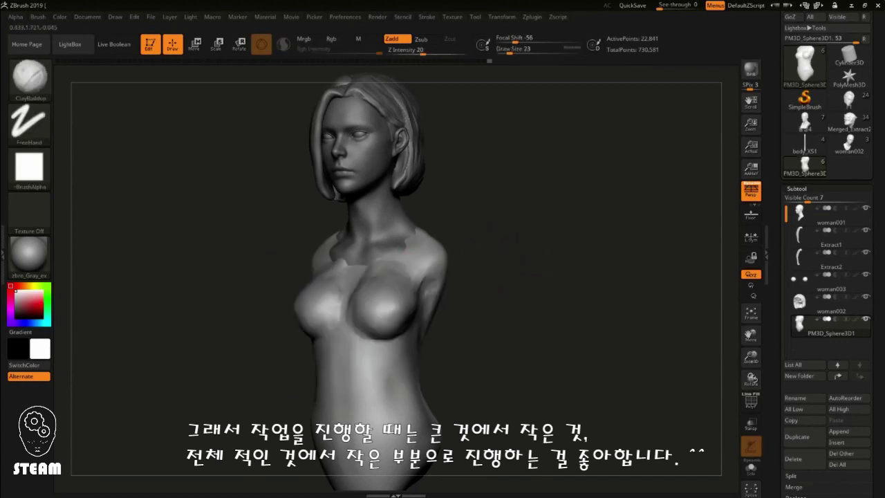
mouse_move(470, 293)
mouse_down()
mouse_move(502, 293)
mouse_move(366, 296)
mouse_move(387, 315)
mouse_move(330, 305)
mouse_up()
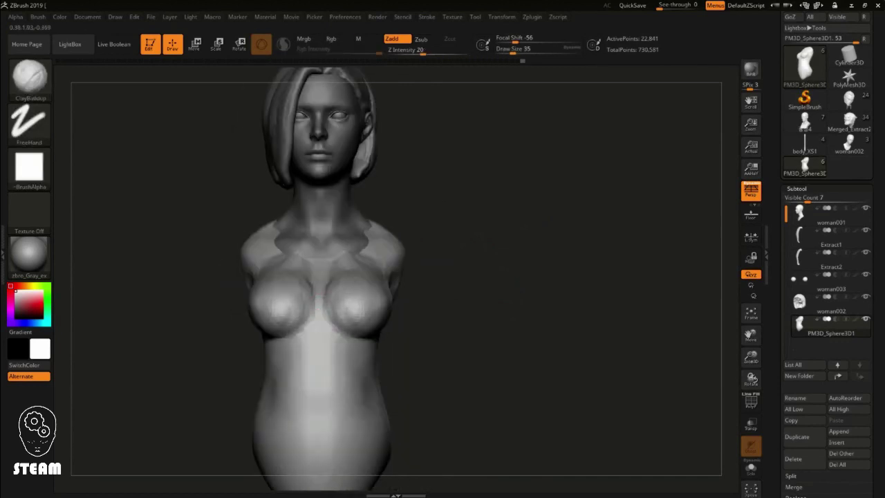
mouse_move(331, 304)
mouse_down()
mouse_move(518, 223)
mouse_move(351, 318)
mouse_up()
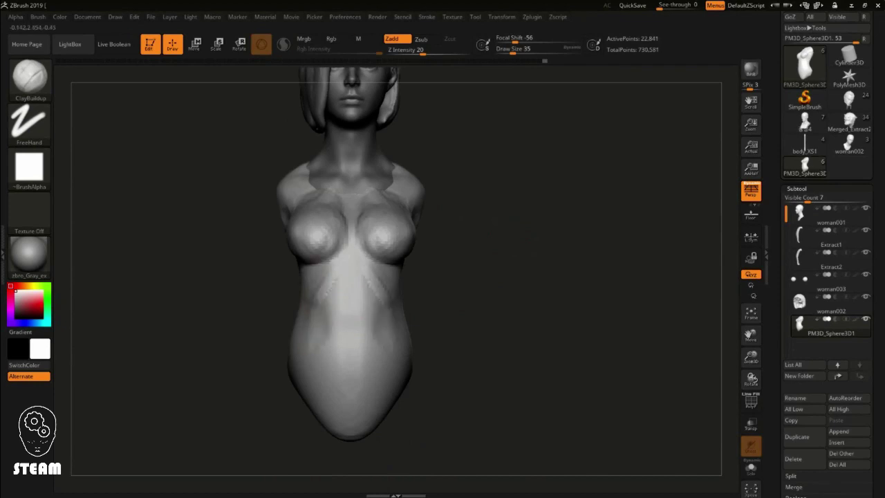
Step: Smooth the belly and the marks on the lower belly
shift+drag(321, 283, 352, 339)
mouse_move(451, 253)
alt+mouse_down()
mouse_move(443, 303)
mouse_move(489, 263)
mouse_move(360, 382)
alt+mouse_up()
shift+drag(318, 364, 290, 376)
alt+drag(456, 308, 457, 284)
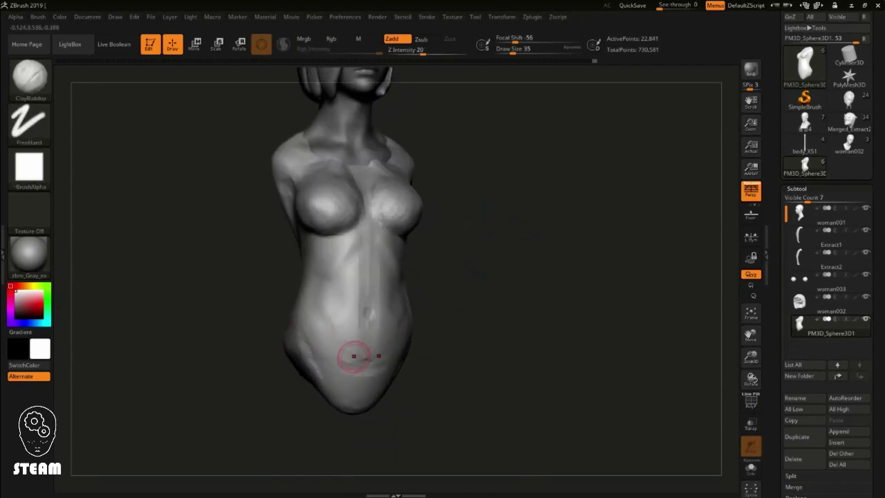
shift+drag(353, 398, 346, 404)
alt+drag(369, 344, 356, 374)
Step: Smooth the shoulder with a size-49 brush, review the torso, and select the Extract1 hair
key(space)
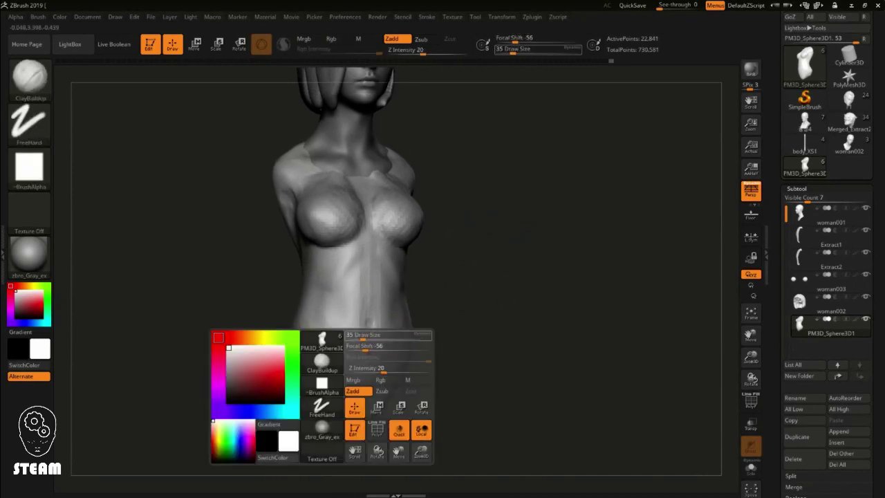
mouse_move(461, 286)
mouse_down()
mouse_move(373, 290)
mouse_move(325, 318)
mouse_up()
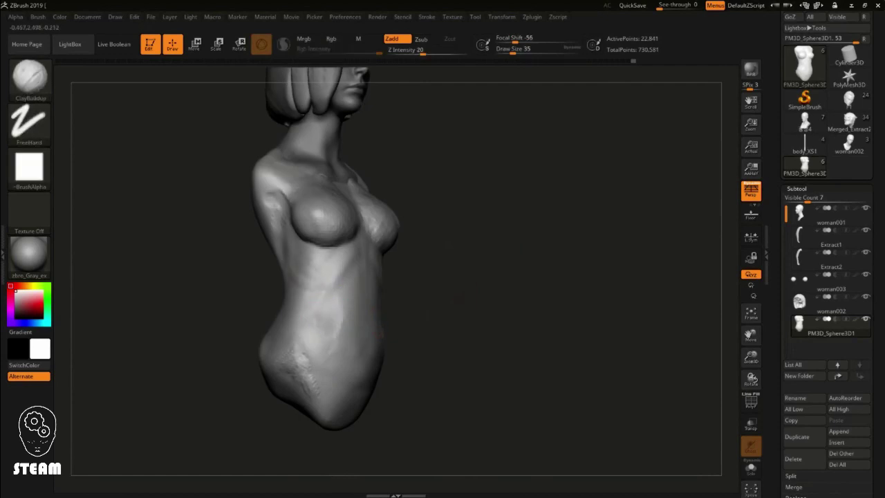
drag(379, 334, 257, 204)
key(space)
drag(277, 236, 294, 236)
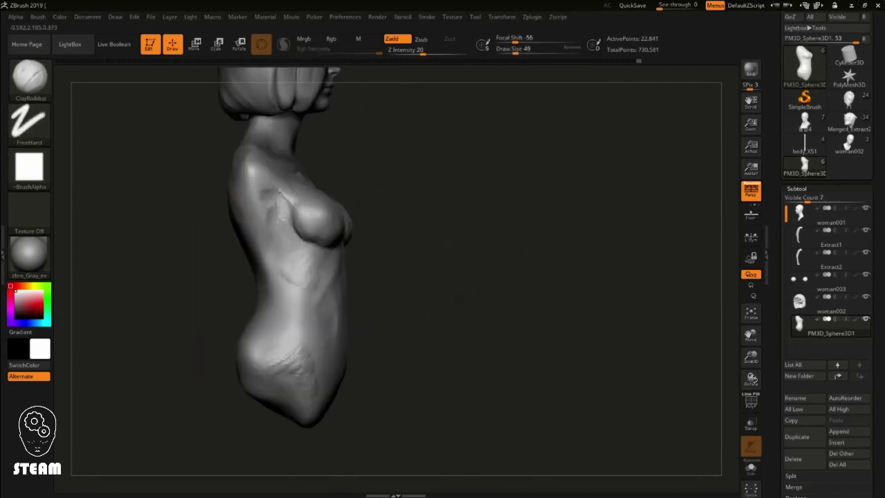
shift+drag(233, 192, 273, 277)
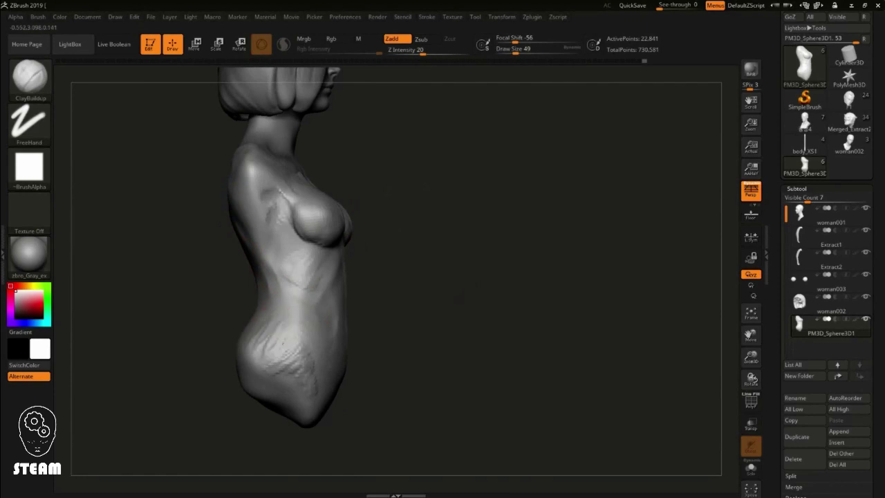
mouse_move(267, 317)
shift+mouse_down()
mouse_move(360, 311)
mouse_move(401, 298)
mouse_move(382, 268)
mouse_move(323, 258)
shift+mouse_up()
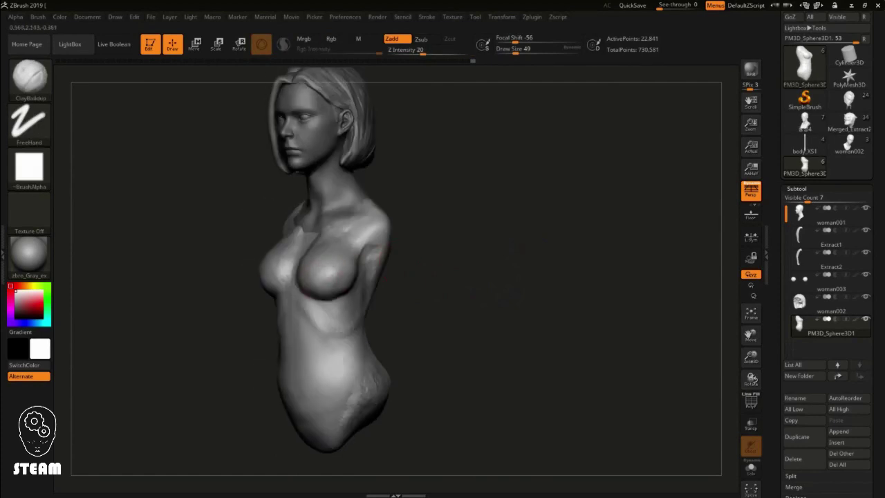
mouse_move(331, 301)
mouse_down()
mouse_move(459, 303)
mouse_move(511, 250)
mouse_move(484, 249)
mouse_up()
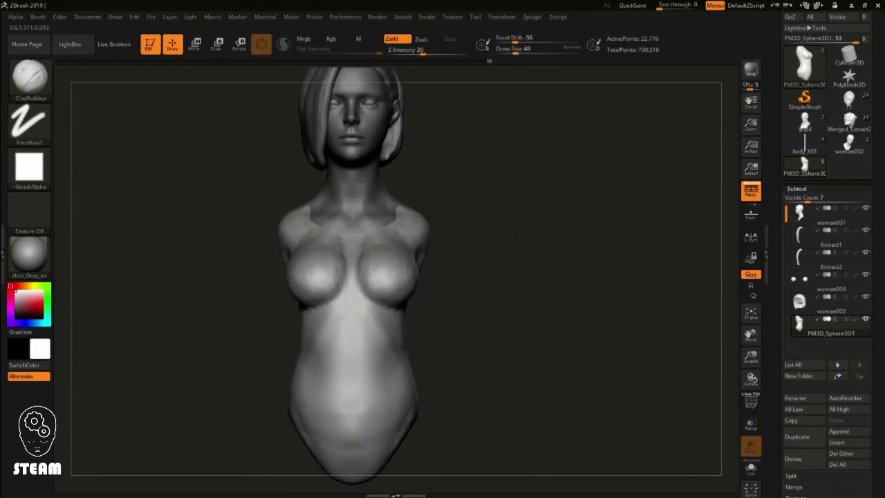
alt+click(318, 162)
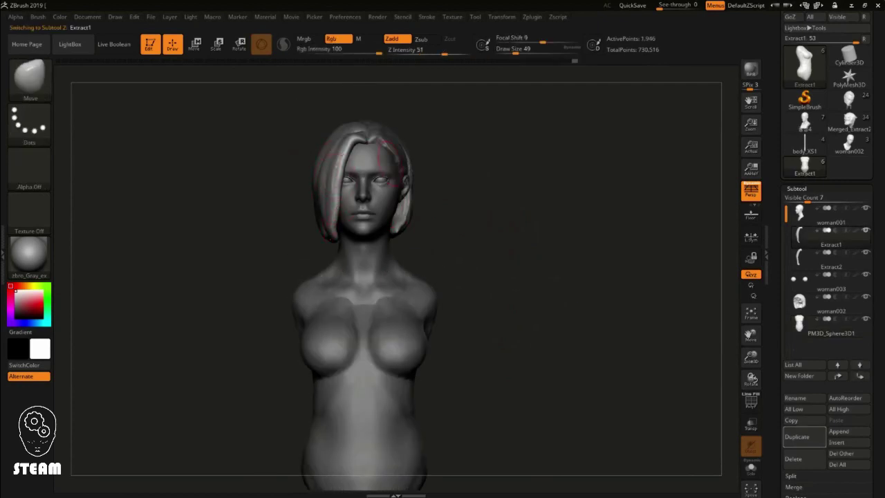
Step: Set the brush to size 90 and switch between hair pieces Extract2 and Extract1
key(])
alt+click(346, 167)
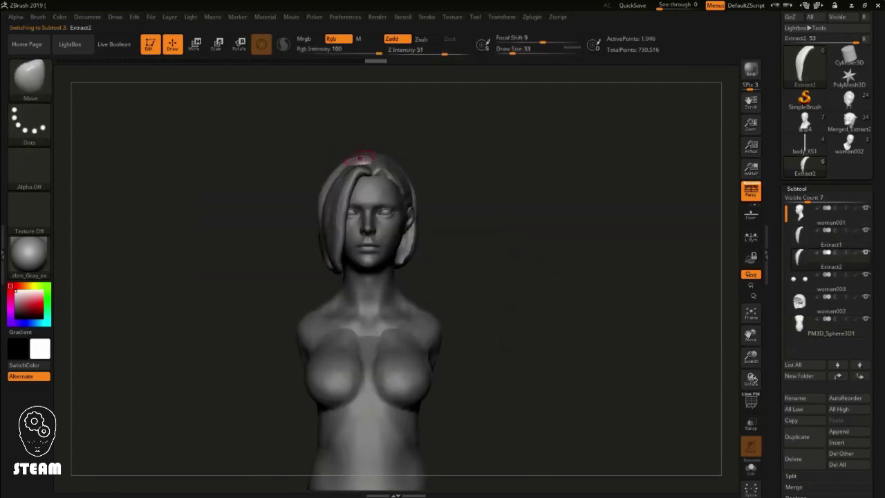
drag(344, 166, 366, 199)
key(space)
alt+click(322, 179)
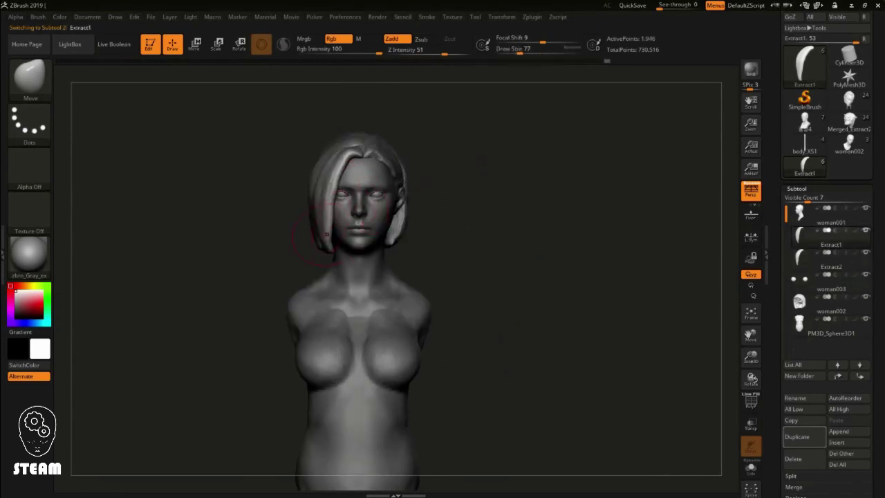
mouse_move(420, 221)
mouse_down()
mouse_move(480, 202)
mouse_move(385, 207)
mouse_move(429, 220)
mouse_up()
Step: Cycle through woman002, Extract1 and Extract2, enlarging the brush to size 149
alt+click(384, 208)
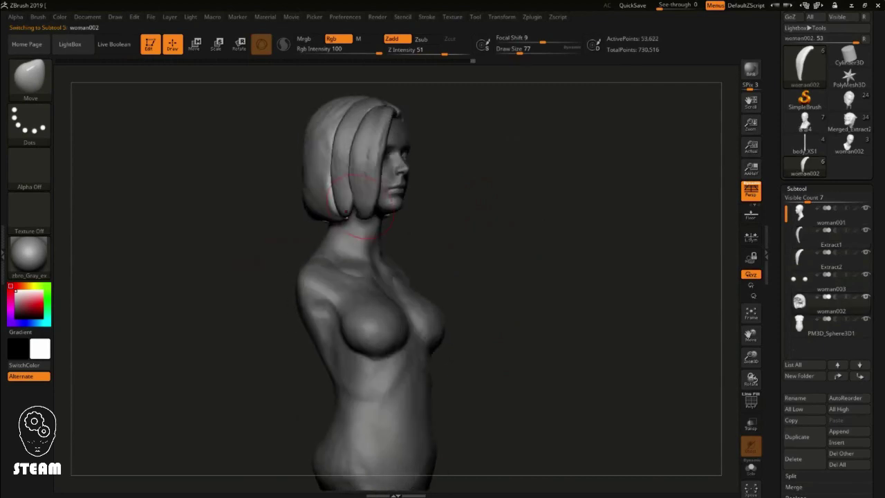
alt+click(351, 219)
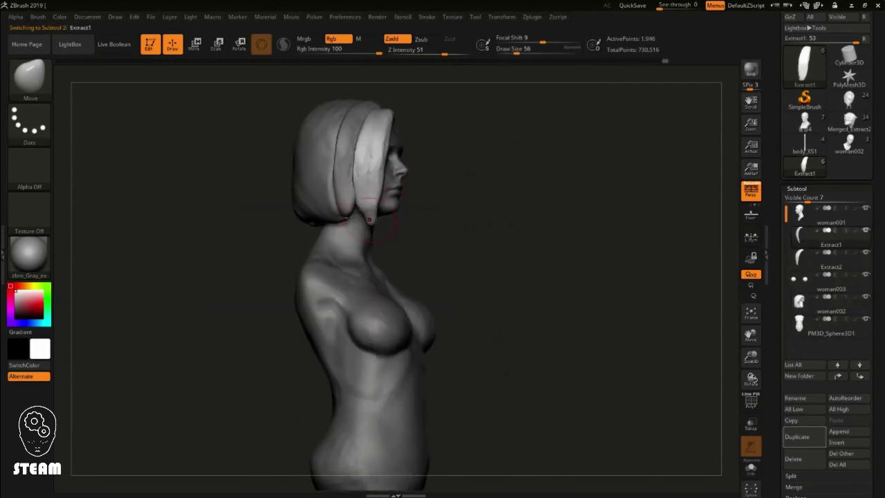
alt+click(347, 209)
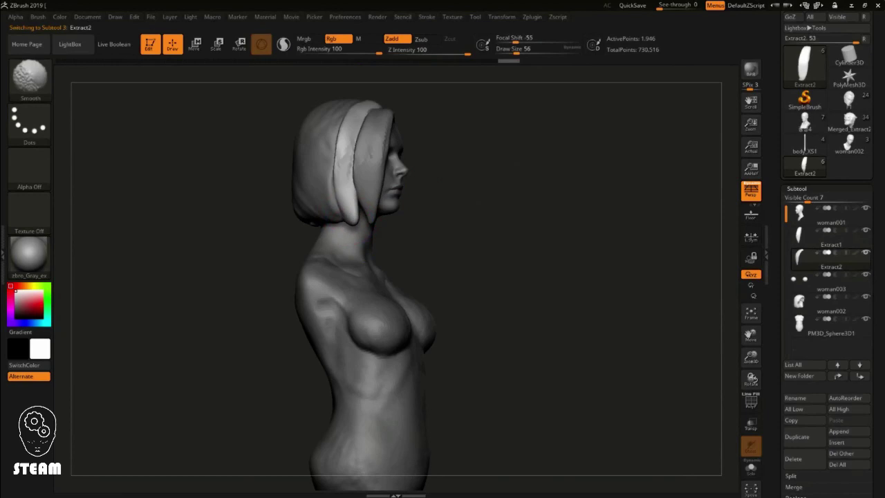
alt+click(349, 220)
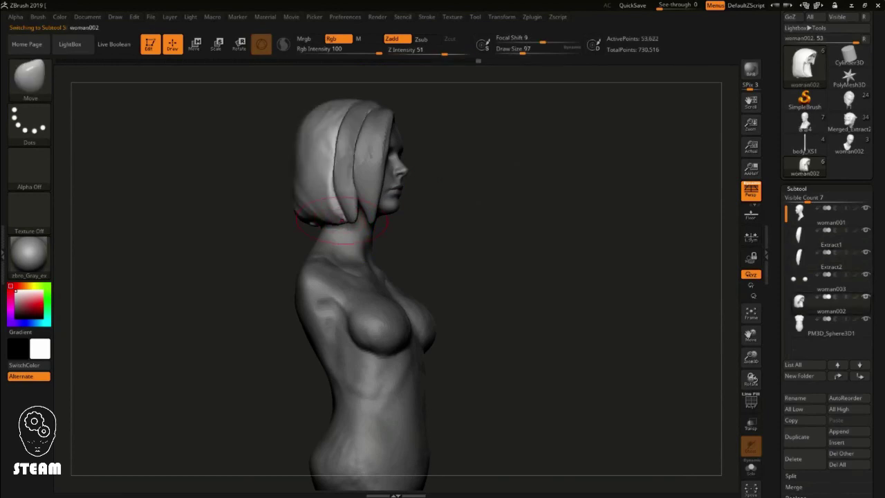
drag(324, 188, 249, 190)
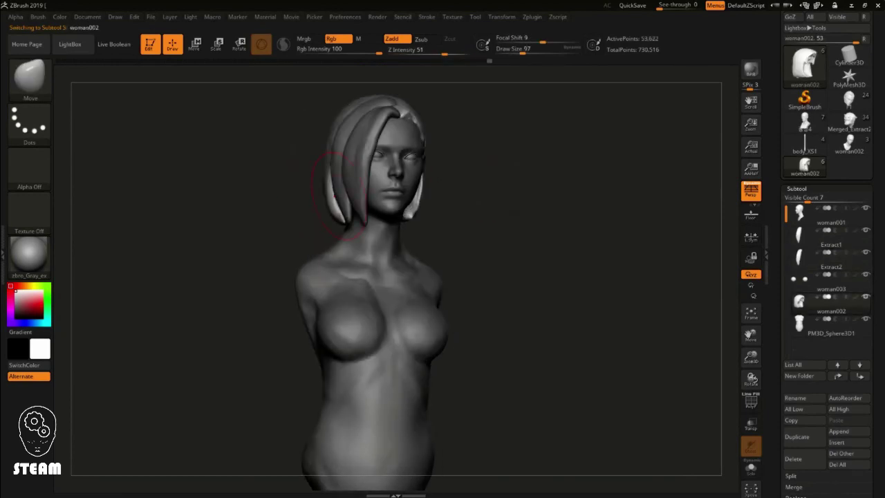
alt+click(364, 183)
key(space)
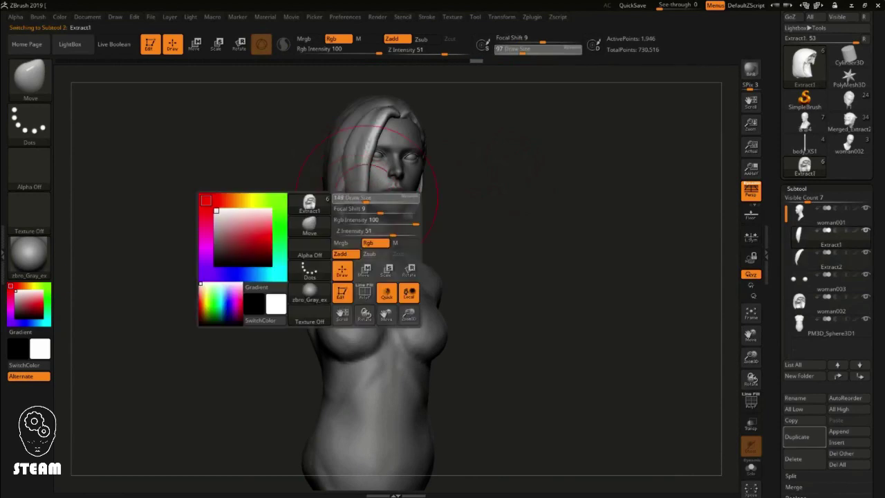
drag(539, 208, 484, 207)
Step: Select the woman001 head, zoom onto the face, and set the brush size to 90
alt+click(359, 166)
drag(657, 346, 657, 276)
alt+click(405, 139)
key(space)
drag(657, 345, 657, 263)
key(space)
drag(474, 191, 468, 191)
key(space)
drag(482, 240, 493, 240)
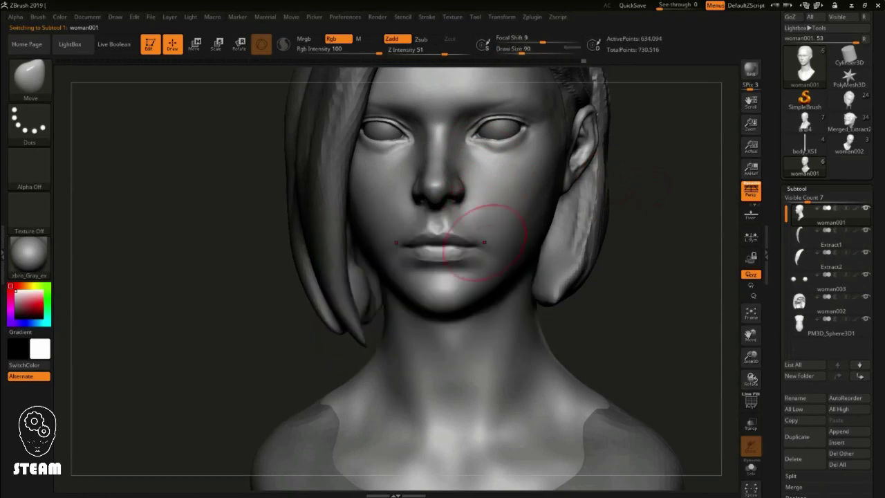
Step: Select ClayBuildup (BC) and turn the head through three-quarter and front views
drag(644, 291, 573, 257)
key(b)
key(c)
key(b)
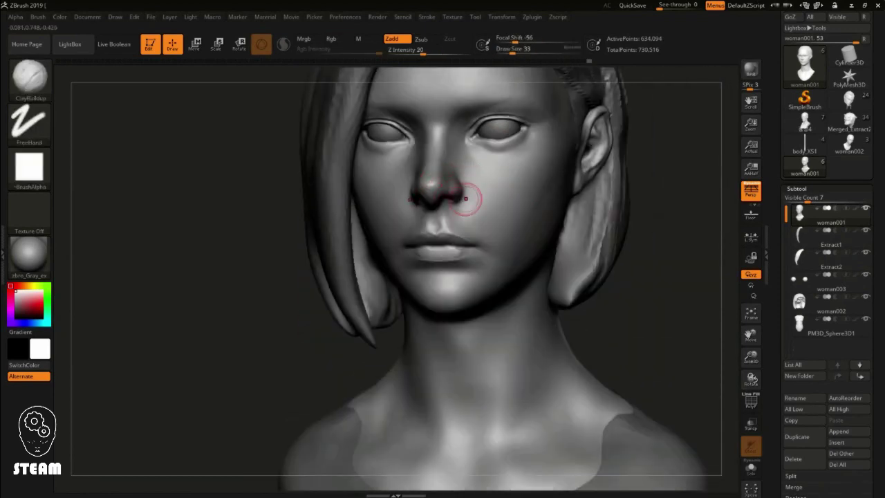
mouse_move(487, 223)
right_down()
mouse_move(405, 213)
mouse_move(493, 173)
right_up()
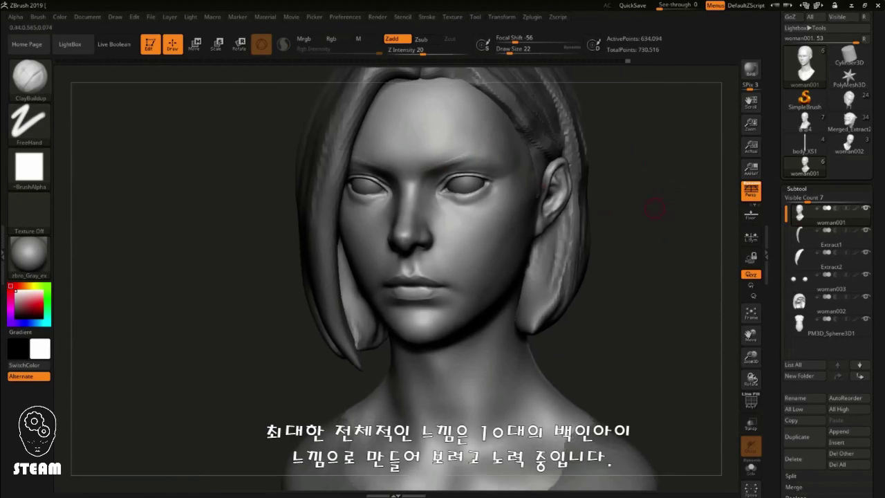
right_drag(483, 157, 408, 166)
right_drag(398, 265, 421, 302)
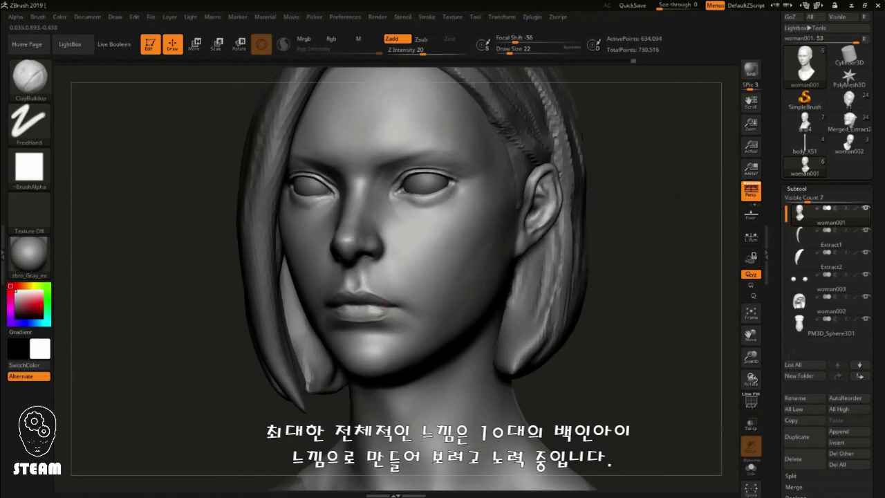
Step: Make the torso PM3D_Sphere3D1 active with ClayBuildup at size 22, intensity 20
mouse_move(602, 237)
right_down()
mouse_move(553, 242)
mouse_move(445, 299)
right_up()
alt+click(445, 298)
key(space)
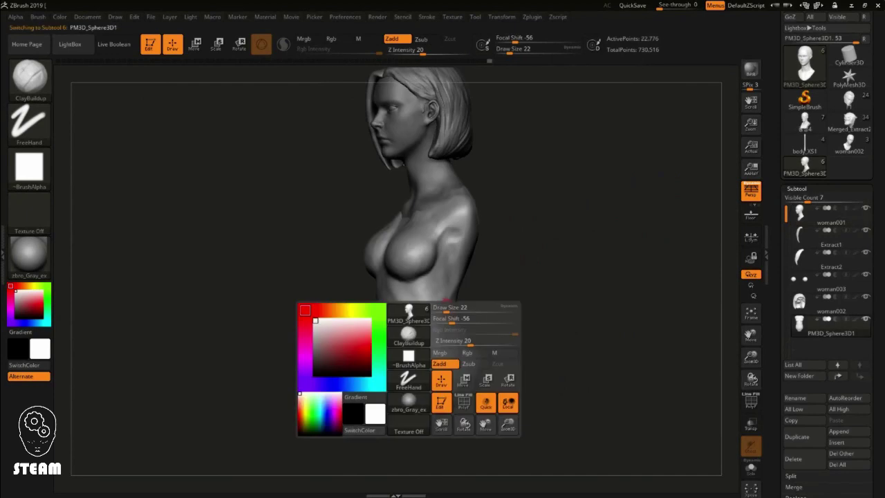
Step: Resize the Move brush, review the bust from side and front, then select woman001
right_drag(535, 288, 454, 251)
key(space)
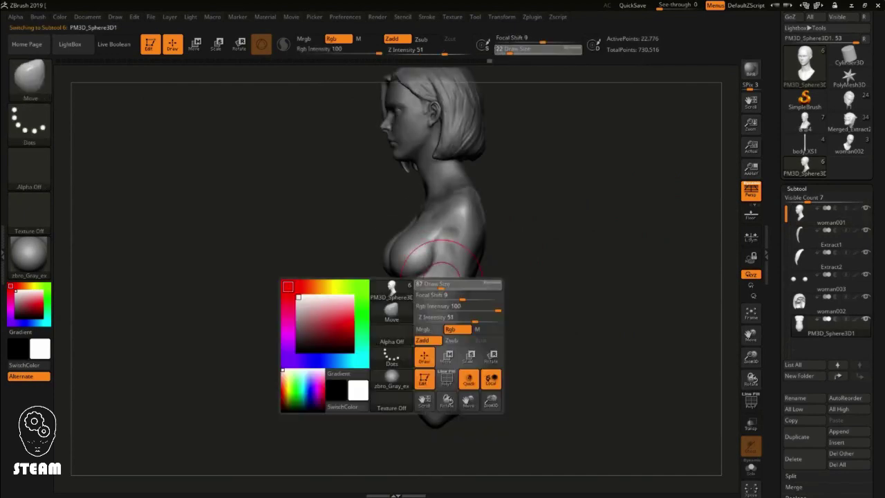
right_drag(484, 277, 497, 273)
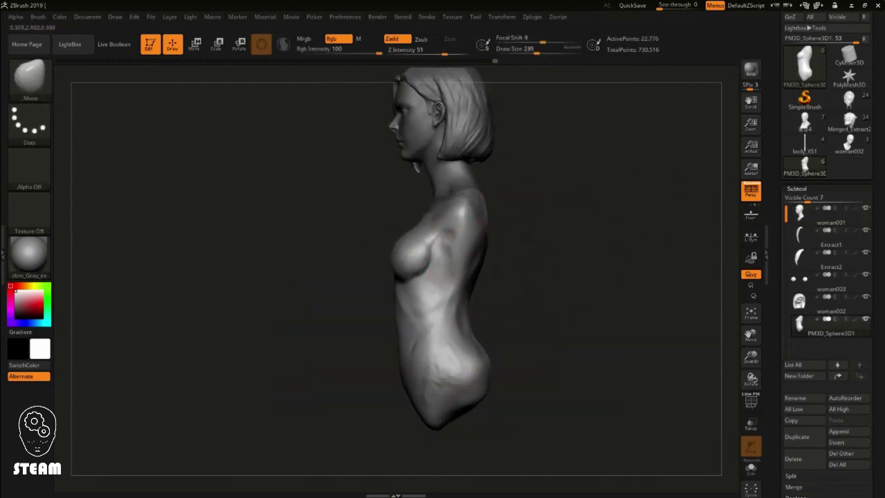
drag(415, 271, 394, 260)
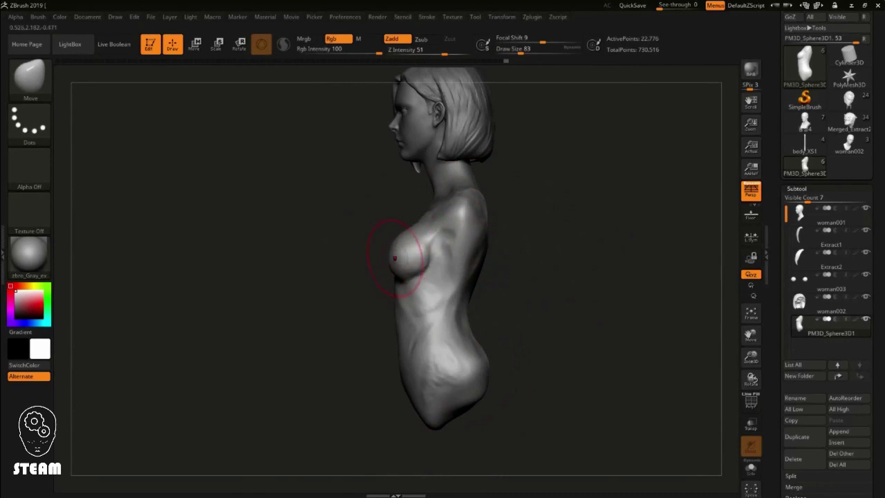
mouse_move(484, 256)
right_down()
mouse_move(418, 253)
mouse_move(415, 207)
right_up()
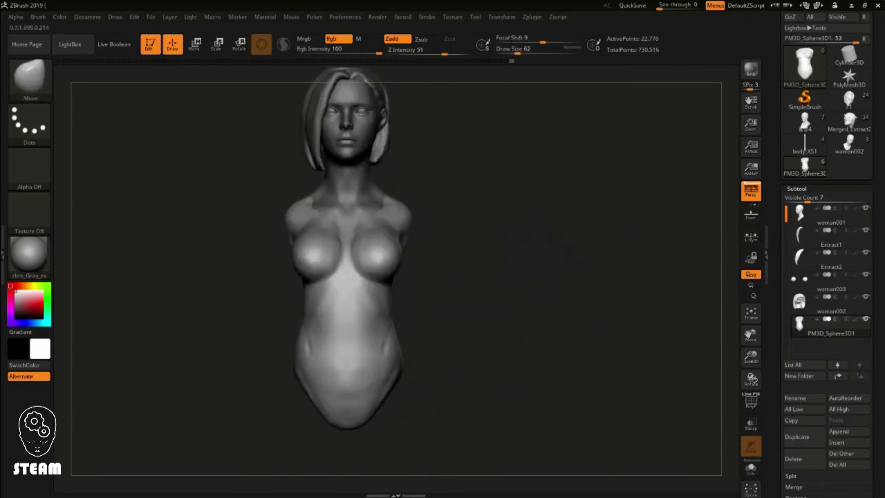
alt+right_drag(526, 252, 530, 255)
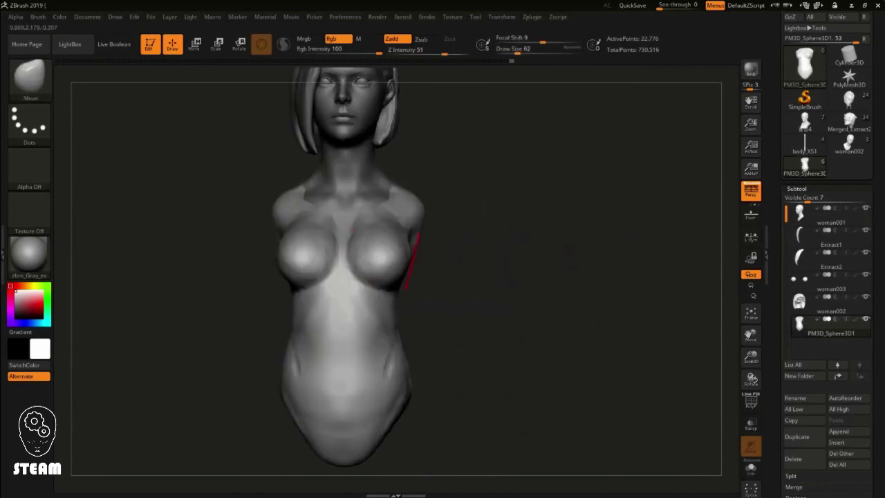
mouse_move(359, 262)
right_down()
mouse_move(561, 166)
mouse_move(587, 306)
mouse_move(592, 257)
mouse_move(631, 235)
mouse_move(431, 233)
right_up()
alt+click(430, 233)
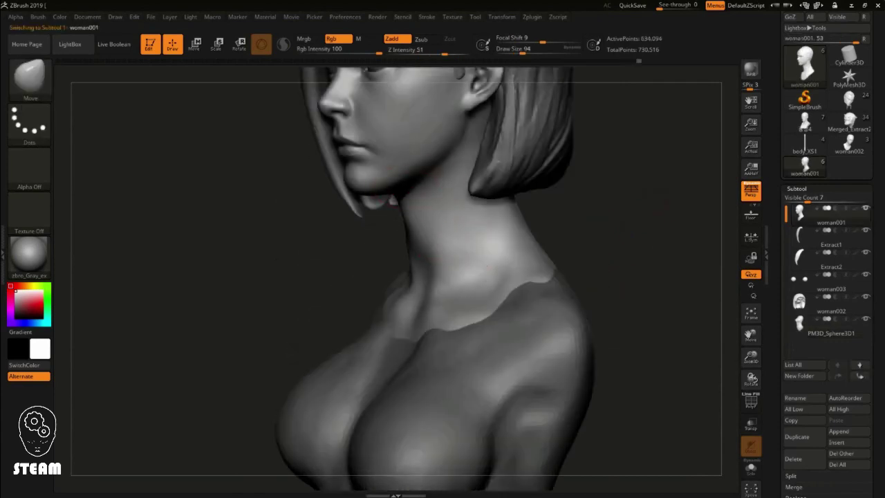
Step: Smooth the nose and lips using Smooth and a size-14 Standard brush
shift+right_drag(421, 178, 387, 228)
key(space)
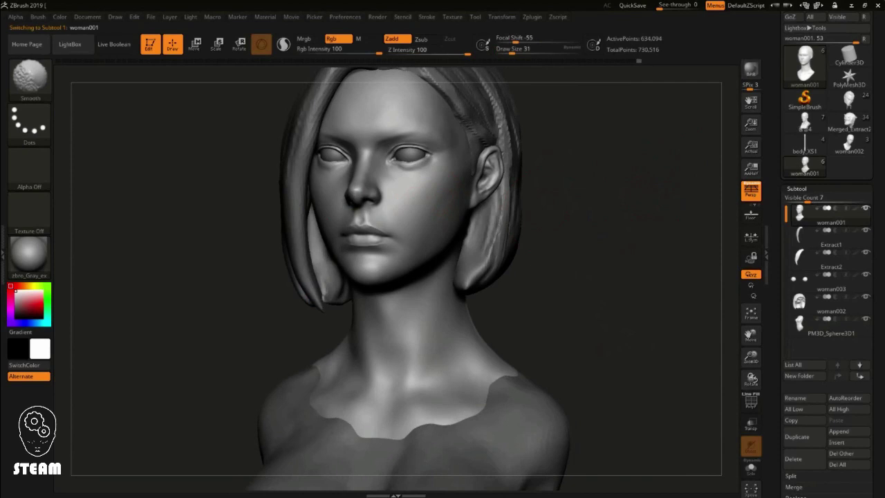
alt+right_drag(387, 228, 429, 192)
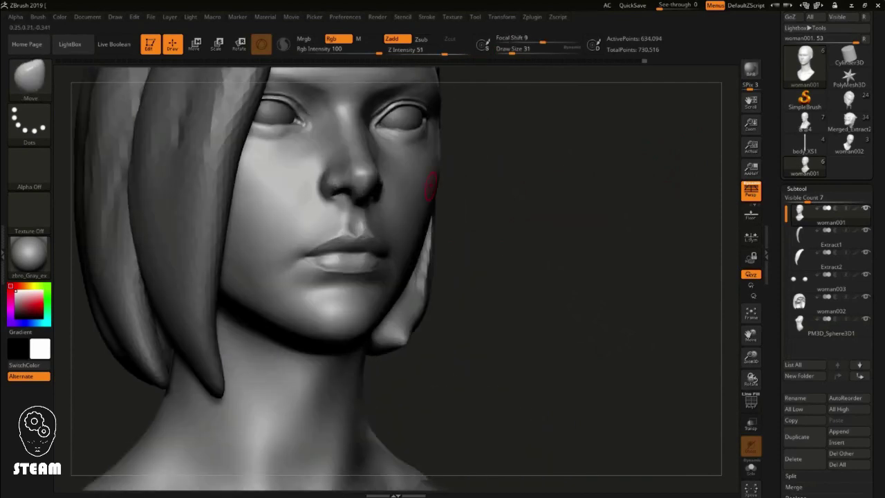
key(space)
drag(327, 179, 318, 179)
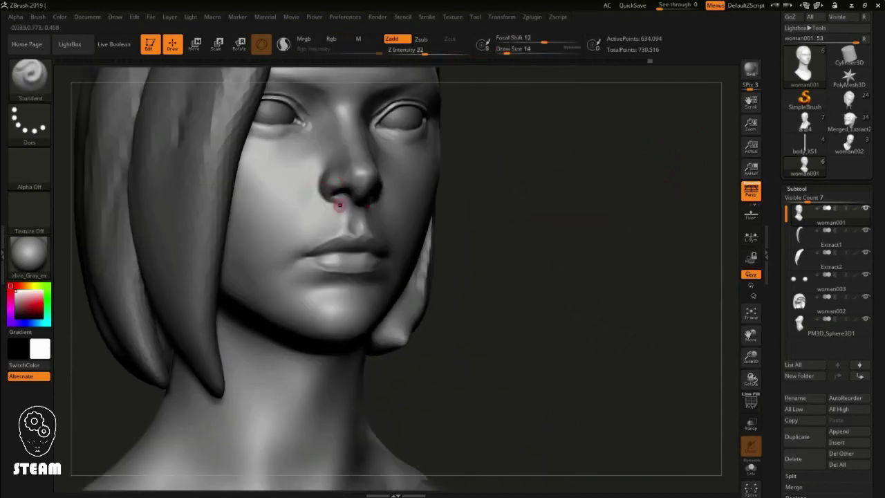
key(shift)
mouse_move(387, 249)
alt+right_down()
mouse_move(405, 223)
mouse_move(332, 200)
alt+right_up()
key(space)
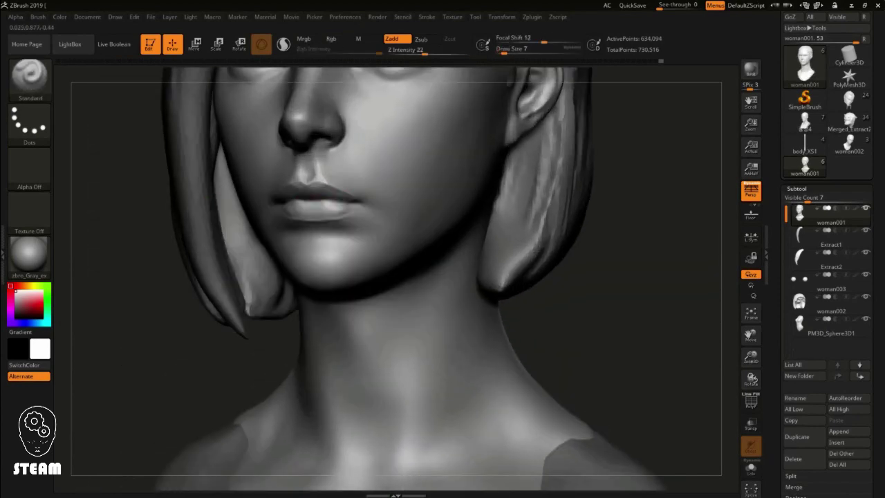
Step: Refine the face further with the Standard brush at size 25 plus smoothing
key(space)
drag(364, 207, 368, 207)
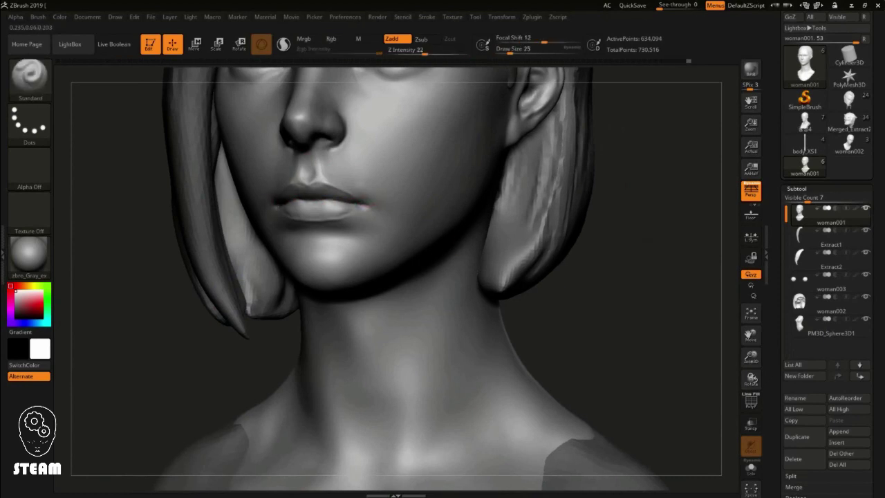
alt+right_drag(366, 206, 365, 228)
key(shift)
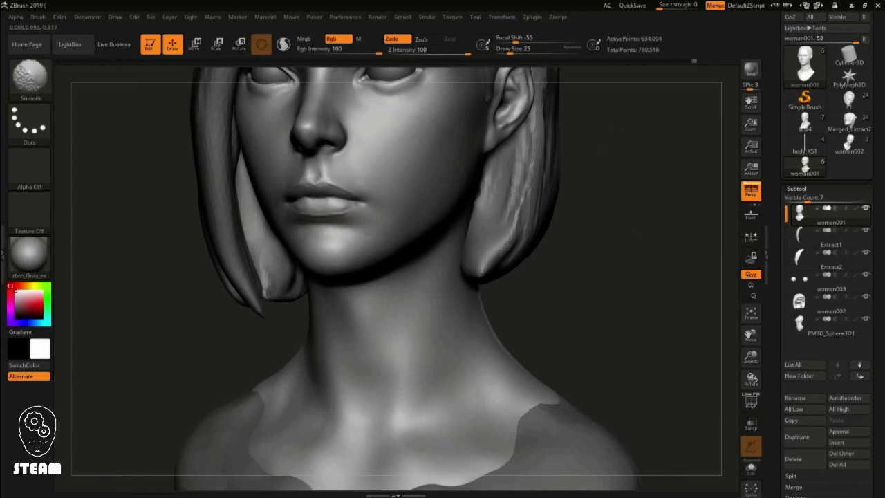
right_drag(395, 237, 360, 142)
Step: Select the Move brush at size 104 and make the Extract1 hair subtool active
key(b)
key(m)
key(v)
key(space)
drag(429, 206, 415, 229)
mouse_move(415, 277)
right_down()
mouse_move(603, 247)
mouse_move(306, 226)
right_up()
alt+click(306, 226)
Step: Select the Extract2 and then Extract1 front hair locks, raising the brush size to 140
alt+right_drag(360, 240, 544, 207)
key(s)
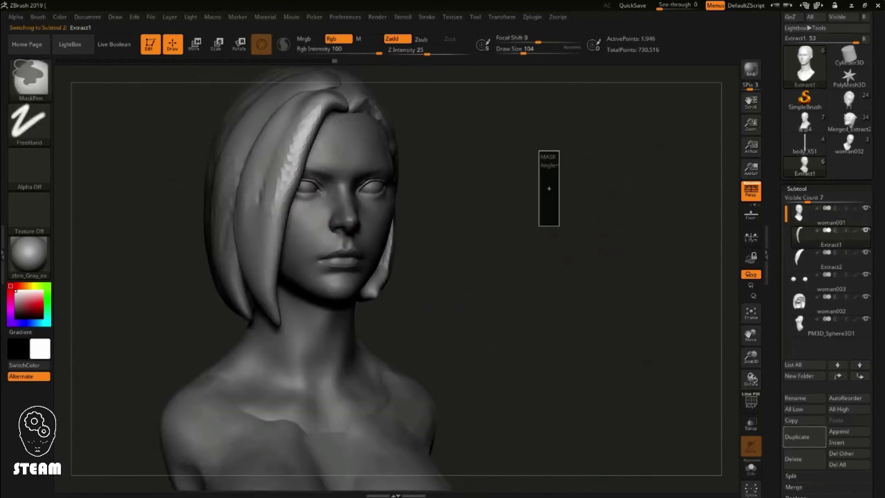
drag(544, 208, 543, 180)
right_drag(484, 276, 387, 263)
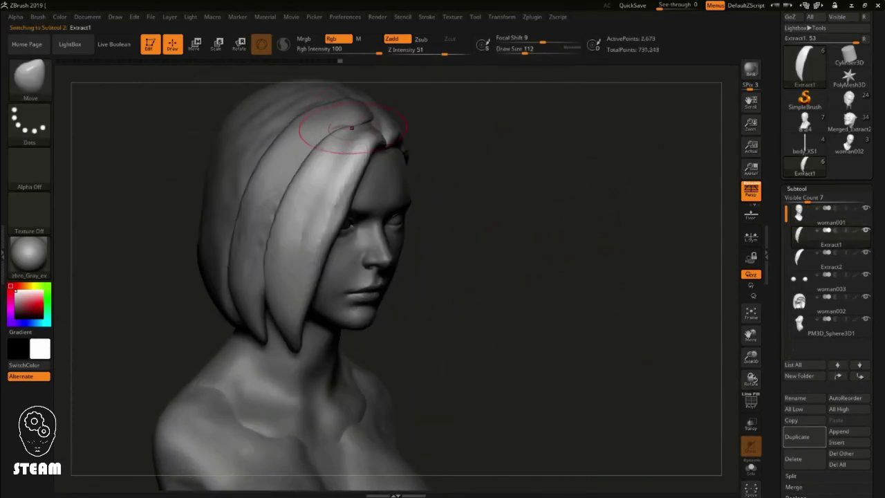
right_drag(395, 142, 384, 111)
alt+click(384, 111)
right_drag(450, 111, 415, 117)
key(space)
drag(387, 121, 415, 121)
alt+click(366, 112)
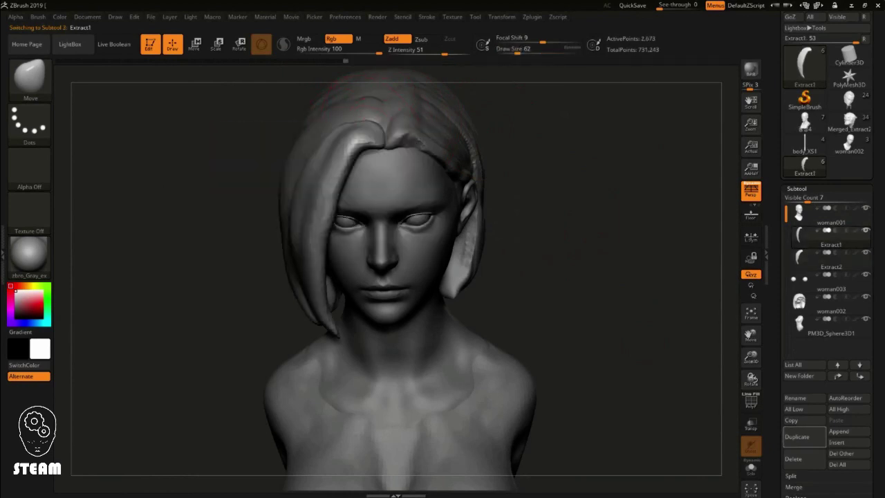
ctrl+right_drag(383, 128, 345, 142)
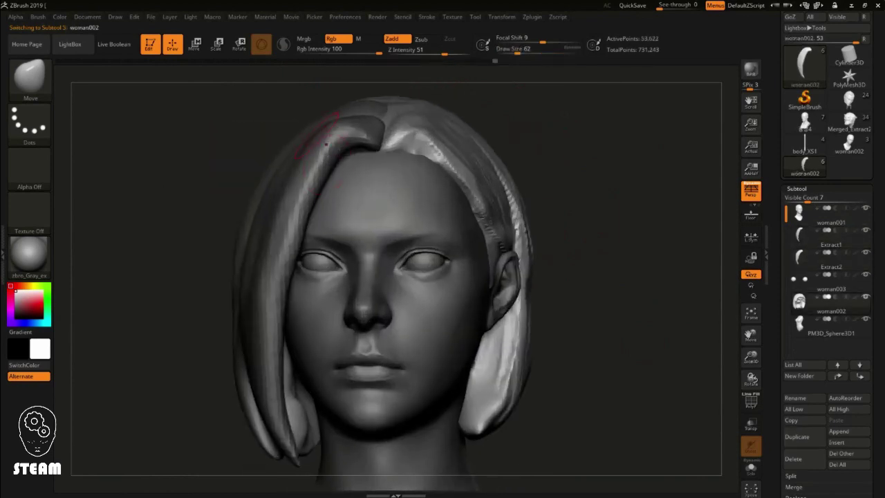
Step: Build up the front hair lock with ClayBuildup, then reshape it with the Move brush
key(b)
key(c)
key(b)
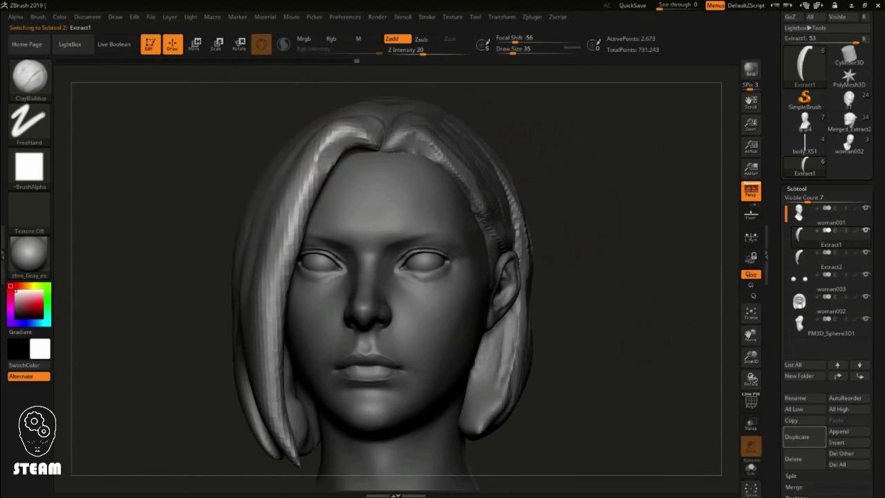
mouse_move(608, 311)
mouse_down()
mouse_move(609, 263)
mouse_move(594, 325)
mouse_up()
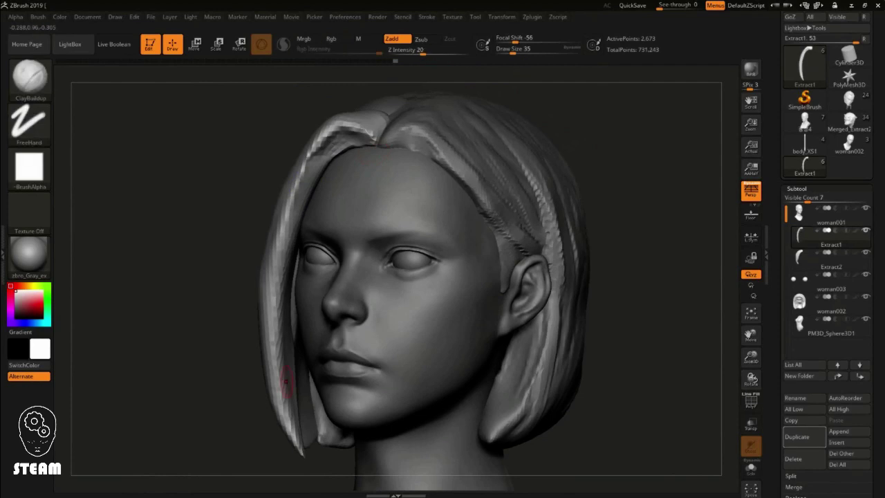
mouse_move(285, 380)
mouse_down()
mouse_move(421, 264)
mouse_move(589, 242)
mouse_move(271, 209)
mouse_up()
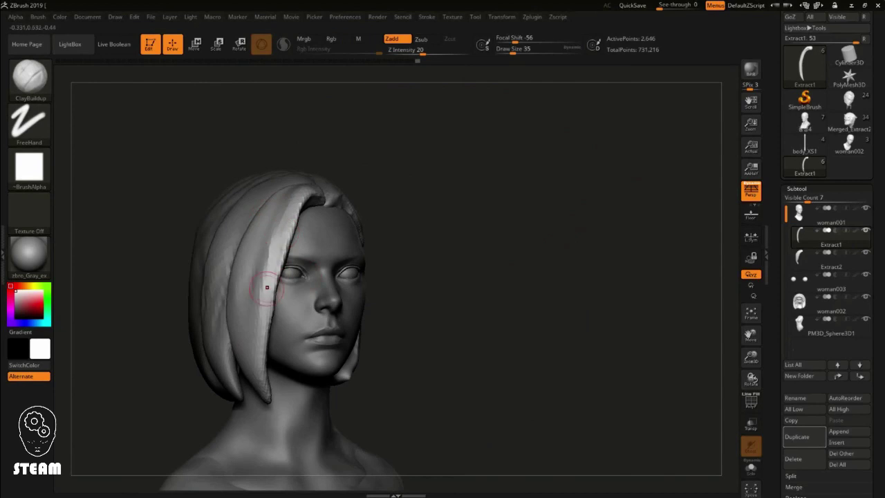
drag(269, 395, 284, 300)
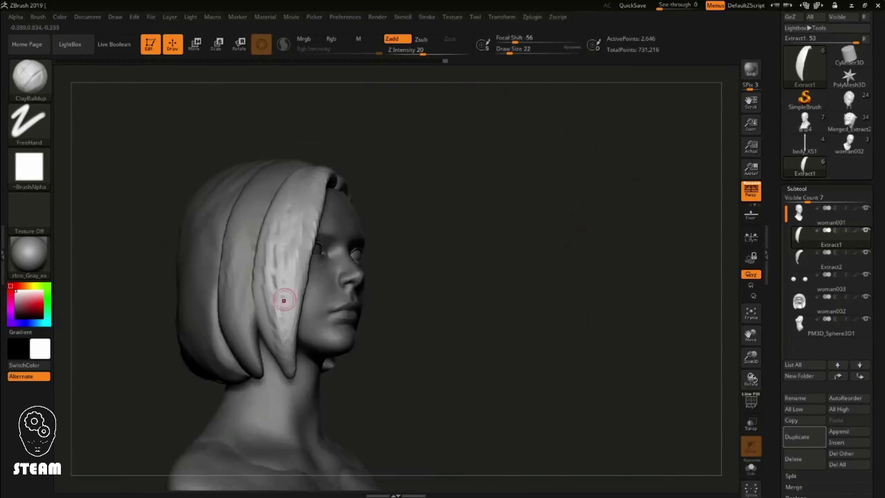
key(b)
key(m)
key(v)
drag(222, 329, 283, 328)
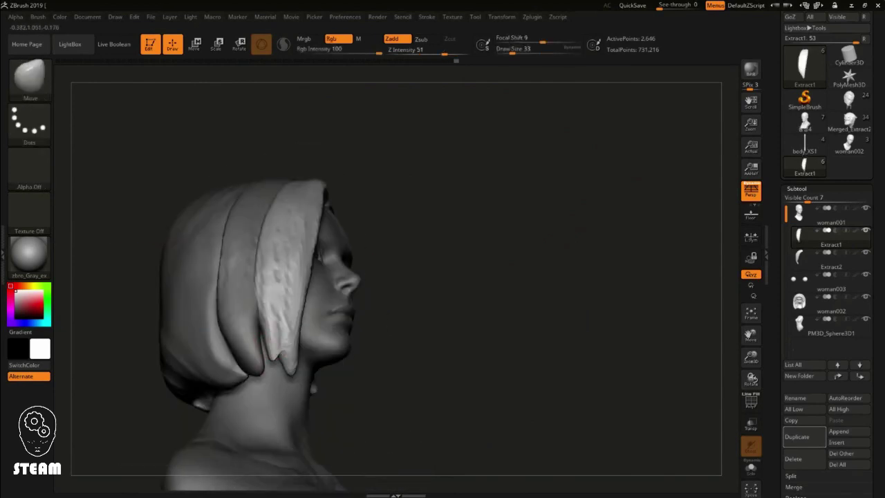
mouse_move(429, 276)
shift+mouse_down()
mouse_move(529, 223)
mouse_move(302, 185)
shift+mouse_up()
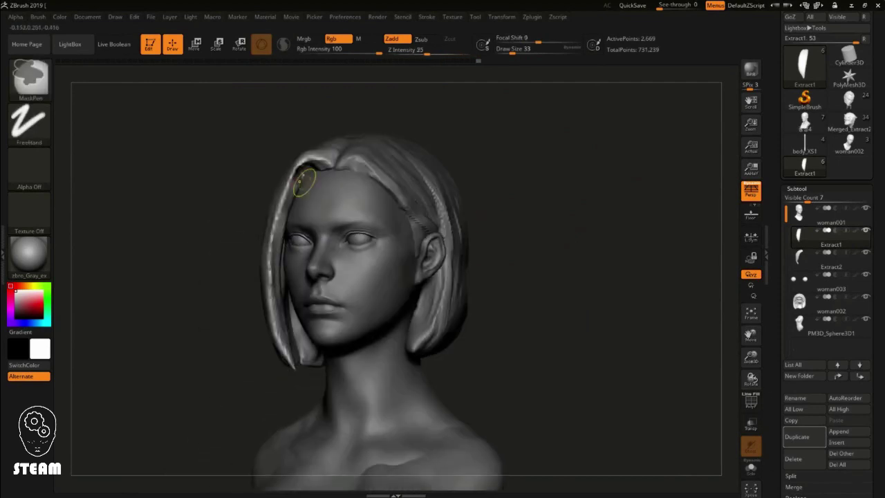
Step: Return to ClayBuildup and make the woman002 back hair subtool active
key(b)
key(c)
key(b)
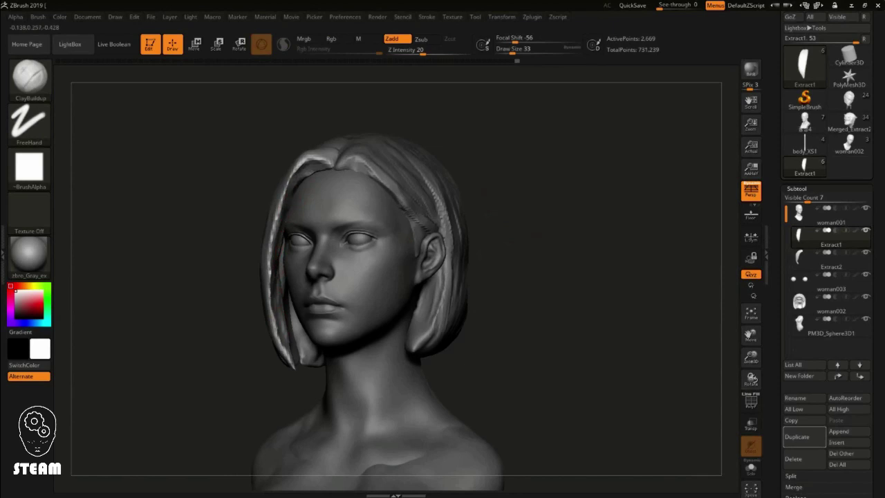
shift+drag(443, 228, 510, 227)
alt+click(359, 168)
mouse_move(567, 263)
mouse_down()
mouse_move(484, 259)
mouse_move(432, 295)
mouse_up()
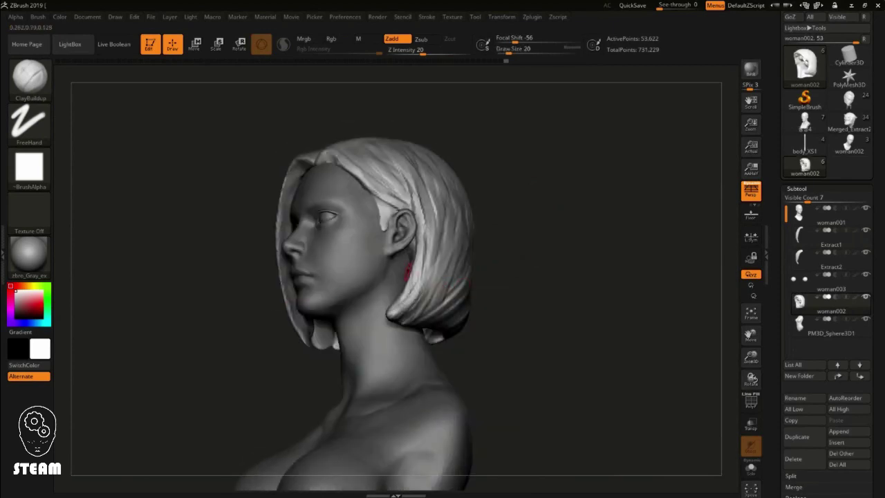
Step: Inspect the woman002 bob solo and from all sides, resizing the Move brush to 257
drag(426, 302, 537, 286)
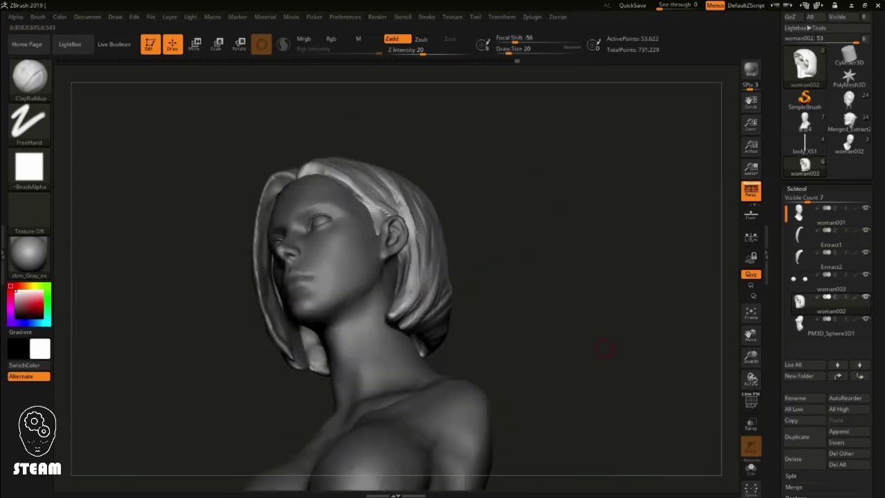
key(shift+s)
right_drag(324, 280, 354, 265)
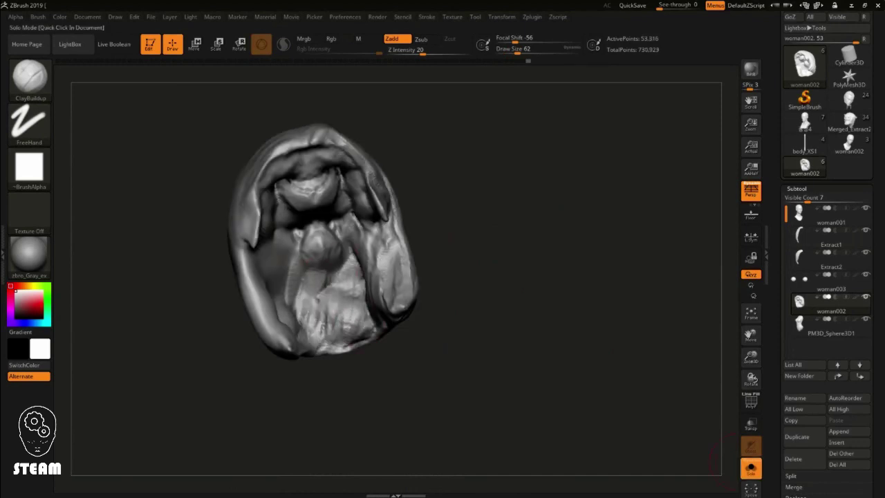
key(shift+s)
drag(606, 238, 560, 231)
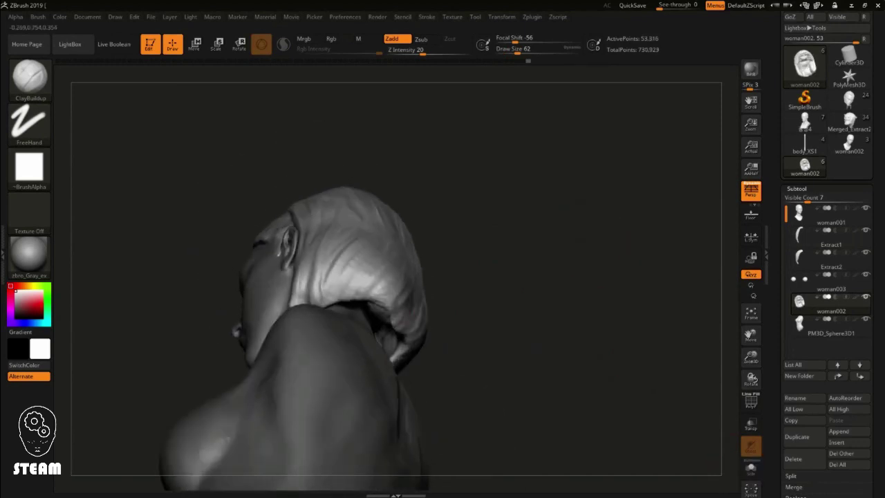
drag(494, 254, 484, 228)
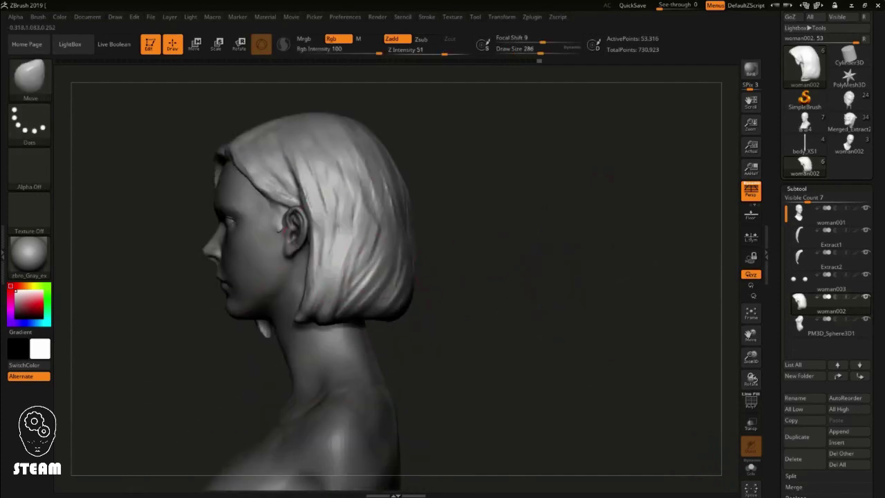
key(bracketleft)
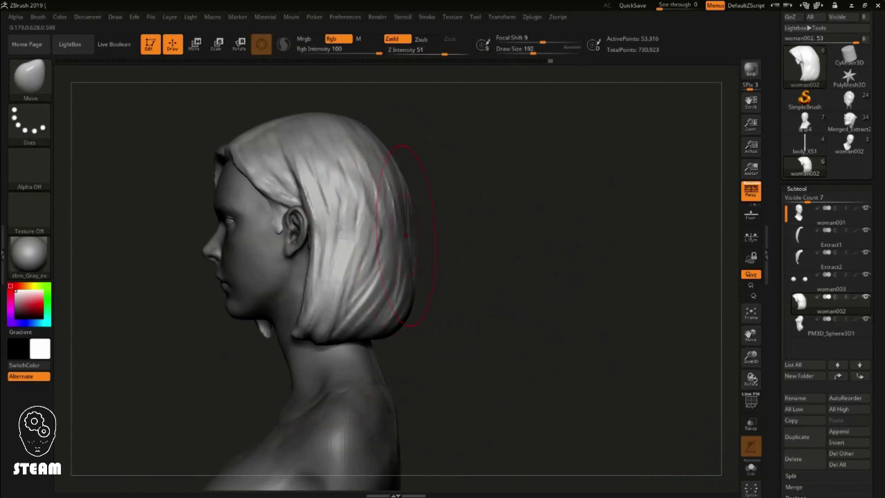
drag(484, 228, 336, 228)
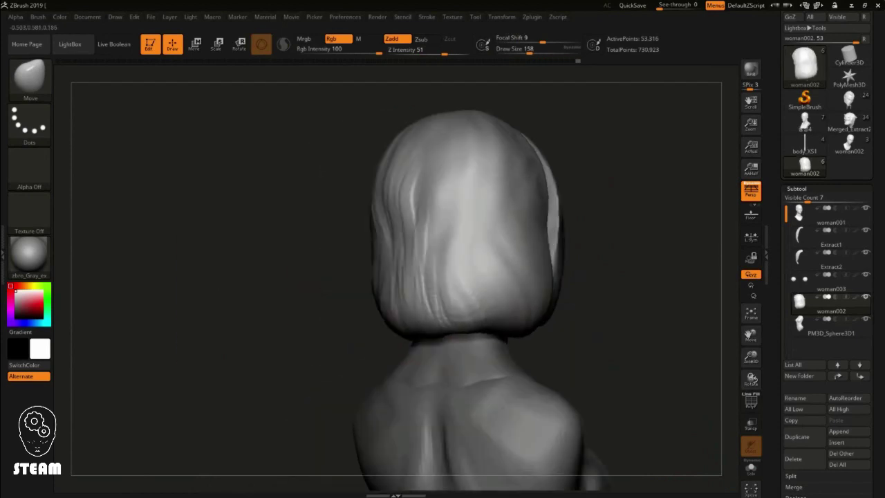
drag(512, 283, 571, 282)
drag(442, 277, 386, 277)
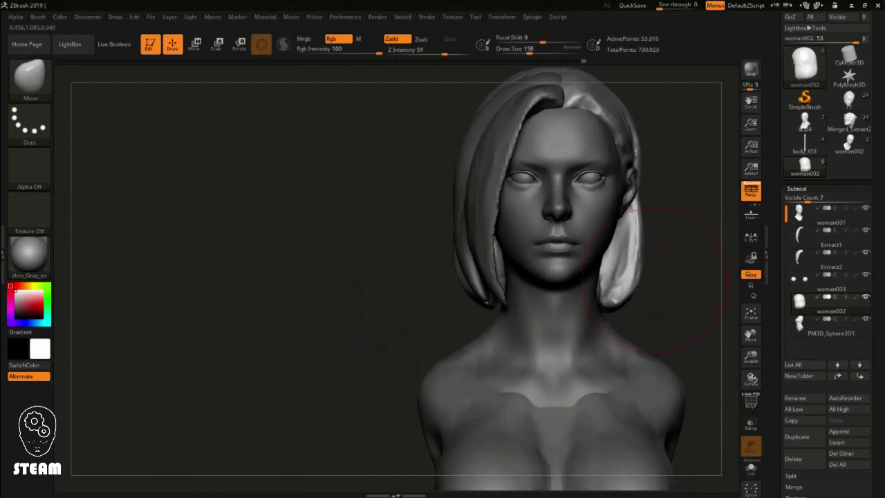
key(space)
drag(449, 259, 462, 259)
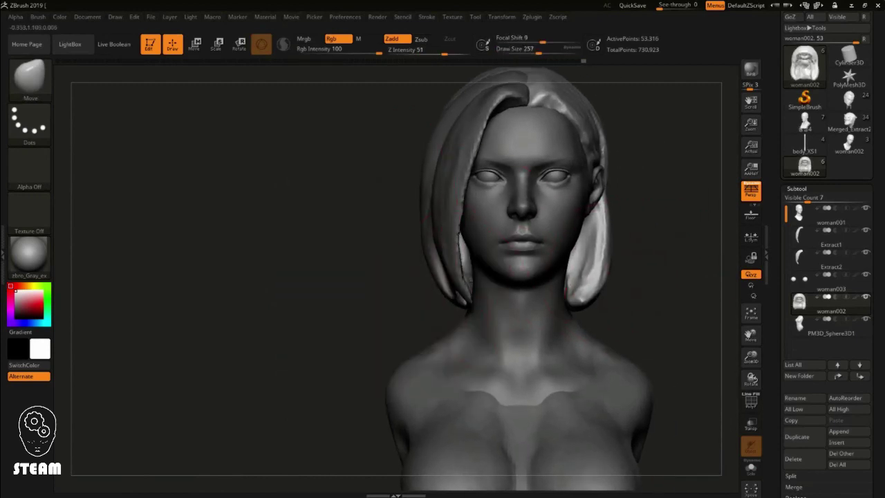
Step: Pull the Extract1 and Extract2 front strands down beside the face with a smaller Move brush
alt+click(469, 255)
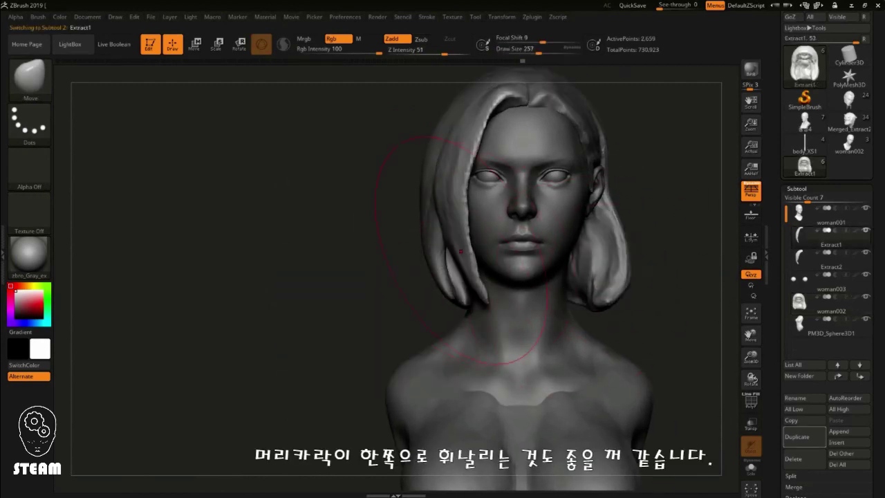
drag(469, 255, 452, 254)
mouse_move(471, 172)
mouse_down()
mouse_move(460, 229)
mouse_move(484, 298)
mouse_up()
alt+click(437, 270)
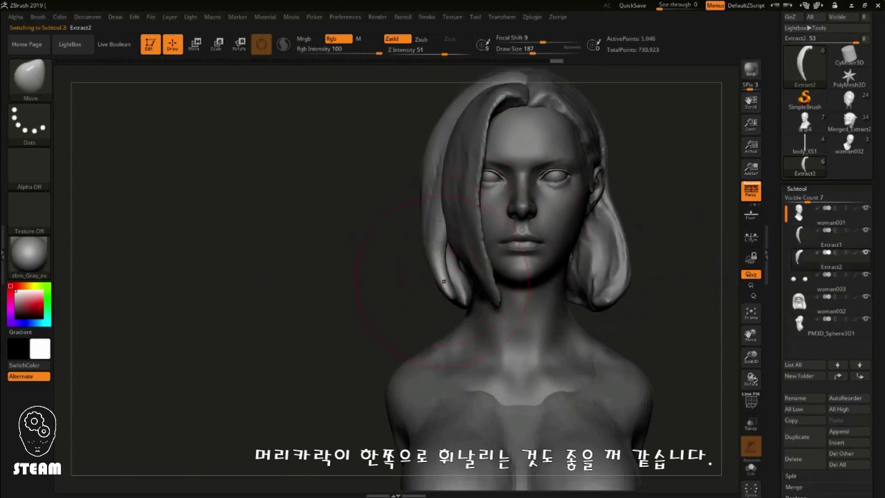
key(space)
drag(442, 276, 425, 276)
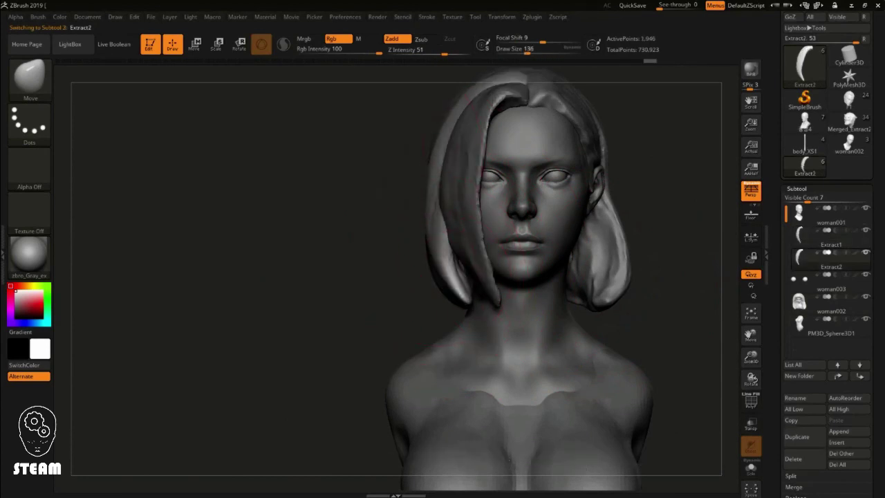
key(space)
mouse_move(471, 294)
mouse_down()
mouse_move(449, 297)
mouse_move(484, 291)
mouse_up()
key(space)
alt+click(469, 258)
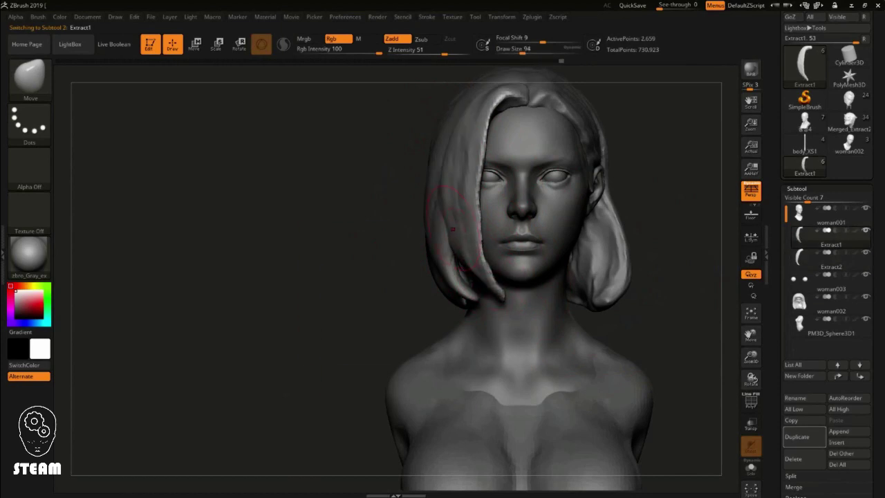
Step: Blend the front strands into the main hair mass from three-quarter and profile views
mouse_move(643, 228)
mouse_down()
mouse_move(596, 230)
mouse_move(637, 260)
mouse_move(536, 280)
mouse_move(393, 179)
mouse_up()
alt+click(574, 215)
alt+click(392, 179)
drag(415, 259, 387, 260)
key(space)
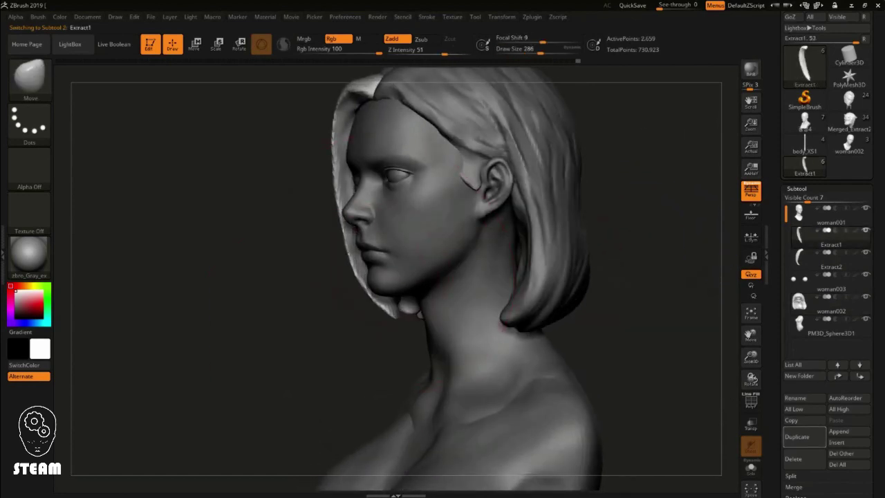
drag(594, 262, 307, 223)
alt+click(308, 224)
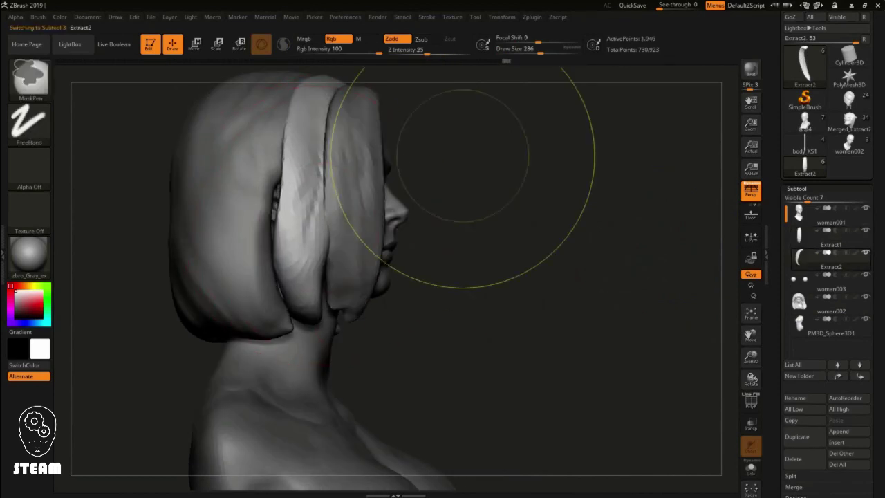
alt+click(297, 256)
key(space)
drag(271, 309, 261, 310)
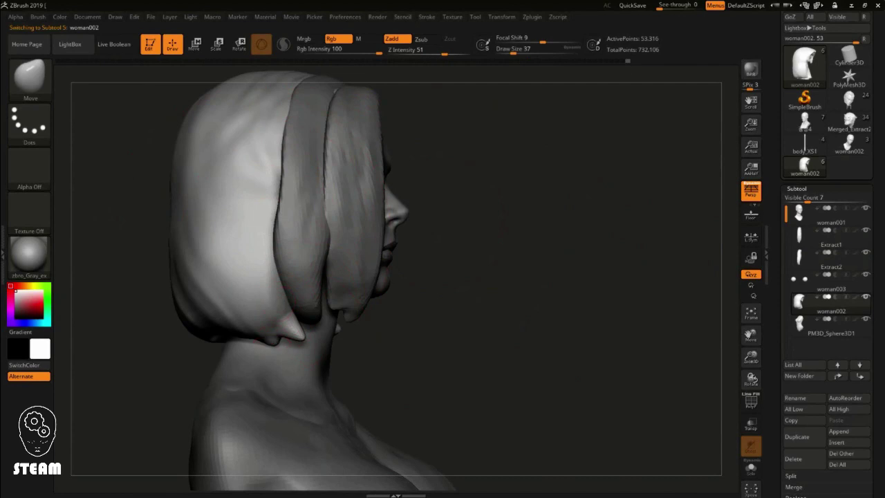
Step: Switch to ClayBuildup and make the Extract2 lock active with the whole bust in view
key(b)
key(c)
key(b)
alt+click(326, 217)
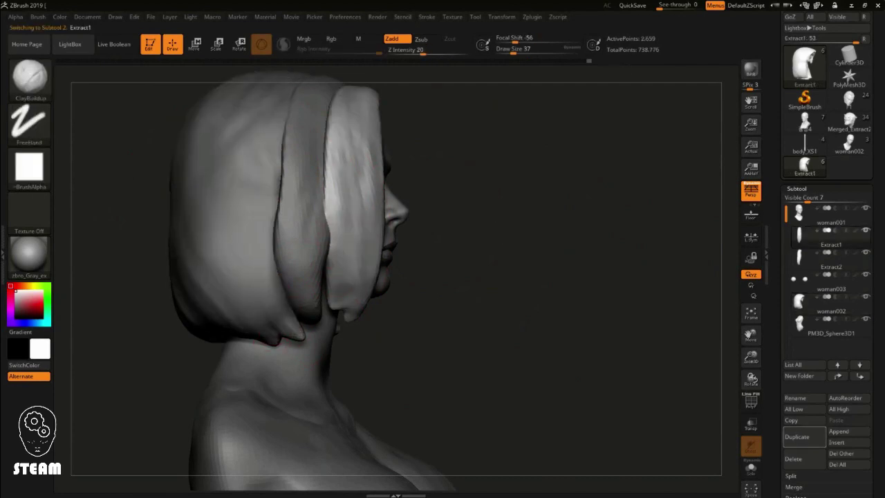
drag(338, 211, 504, 231)
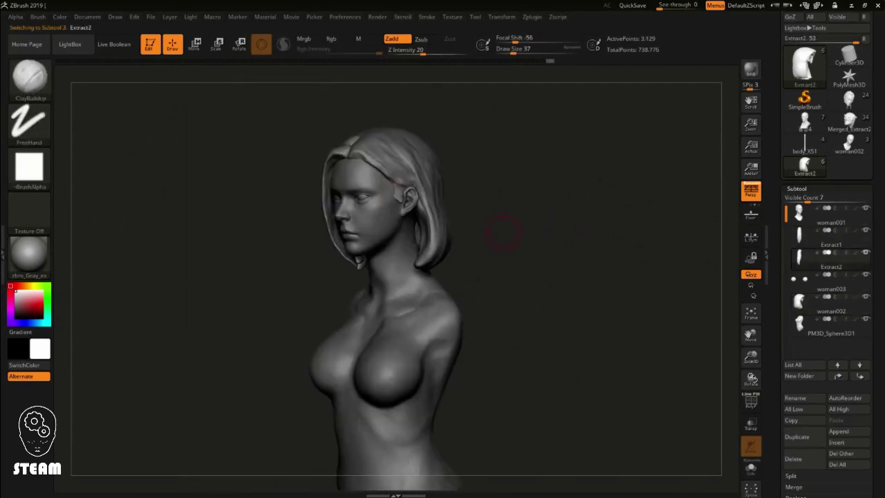
Step: Draw a CurveTube strand along the woman002 hair with Picker set to Depth
key(b)
click(486, 149)
click(314, 17)
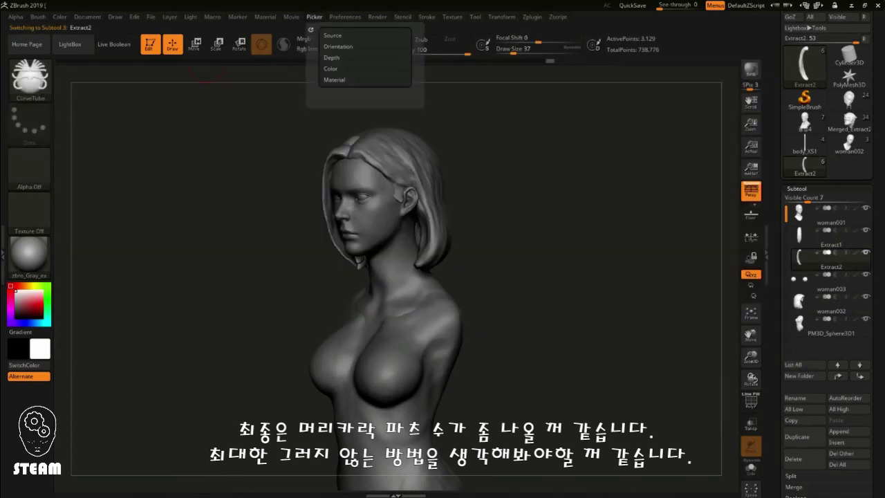
click(332, 57)
mouse_move(498, 207)
mouse_down()
mouse_move(477, 166)
mouse_move(438, 183)
mouse_up()
alt+click(437, 181)
mouse_move(374, 135)
mouse_down()
mouse_move(422, 238)
mouse_move(481, 202)
mouse_move(481, 237)
mouse_up()
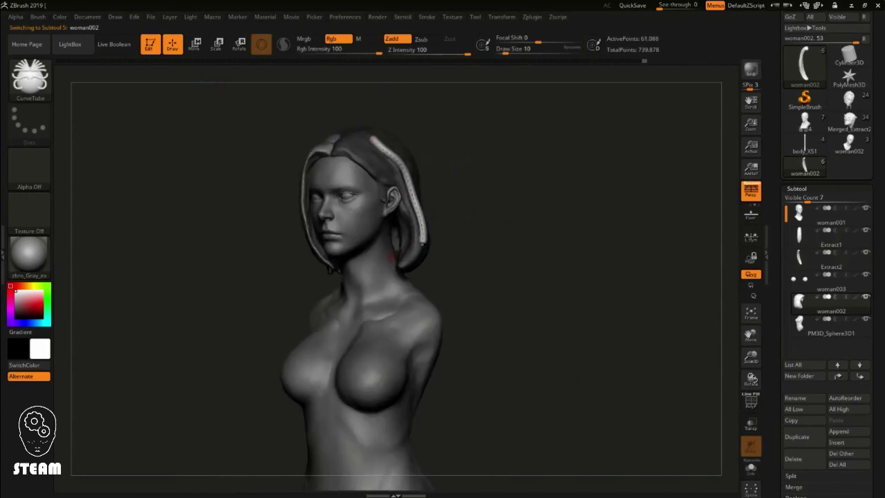
Step: Split the new tube strand into its own subtool with Groups Split
drag(498, 207, 553, 208)
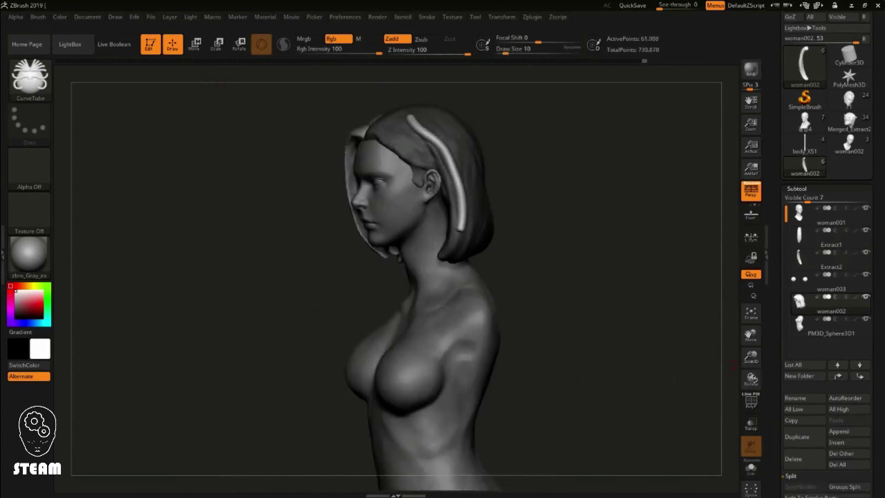
drag(588, 276, 525, 277)
click(845, 486)
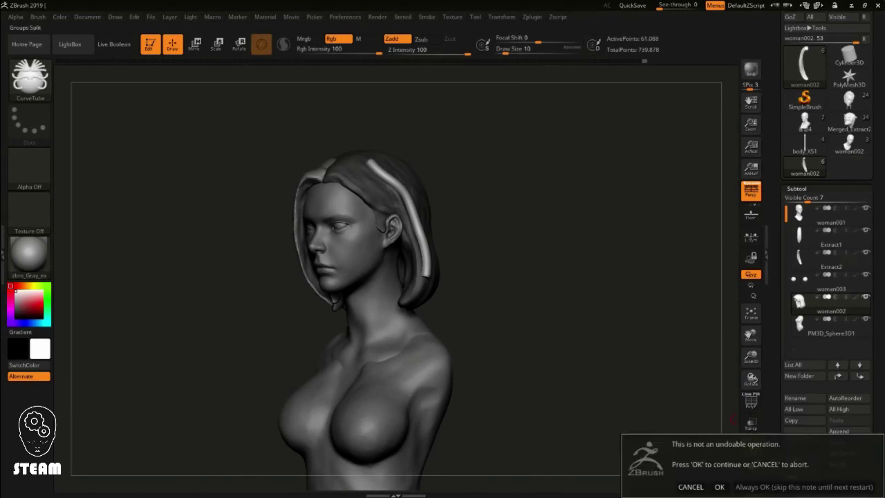
click(804, 487)
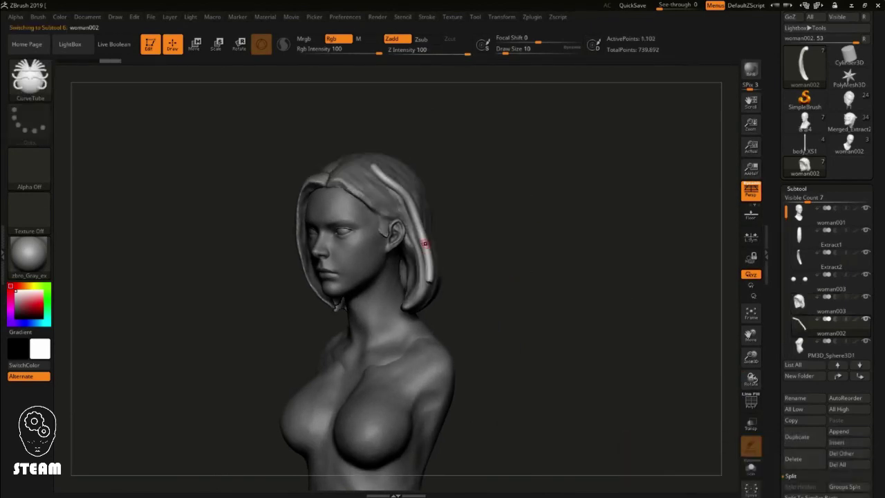
Step: Pull the tube strand with the Move brush so it follows the hair
drag(426, 241, 319, 126)
key(b)
key(m)
key(v)
drag(450, 125, 449, 164)
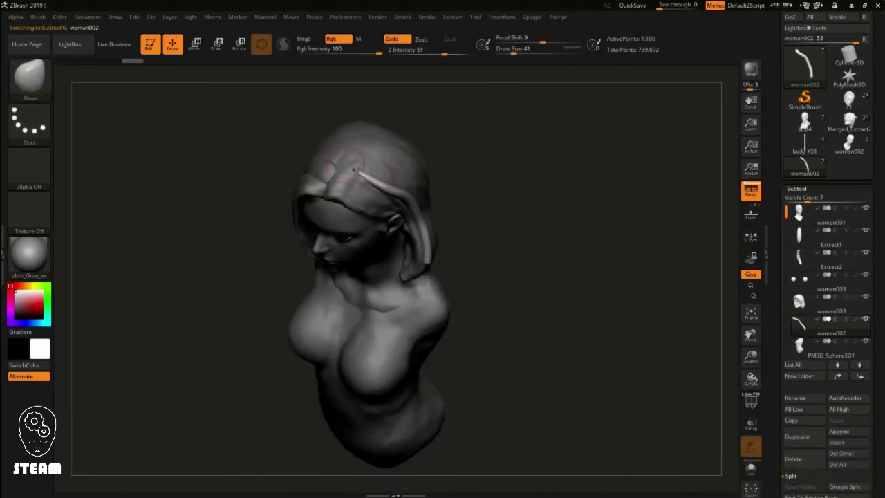
drag(484, 277, 484, 207)
drag(359, 255, 387, 254)
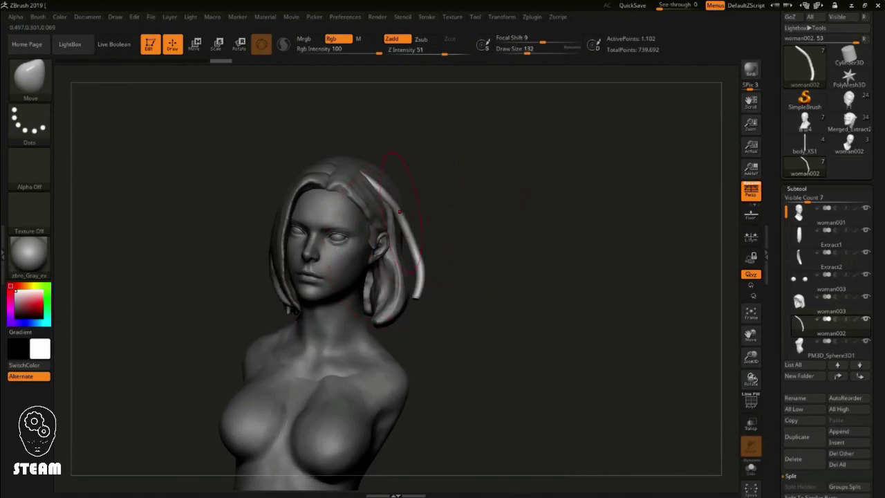
Step: Smooth the strand, then return to the Move brush and adjust its size
key(shift)
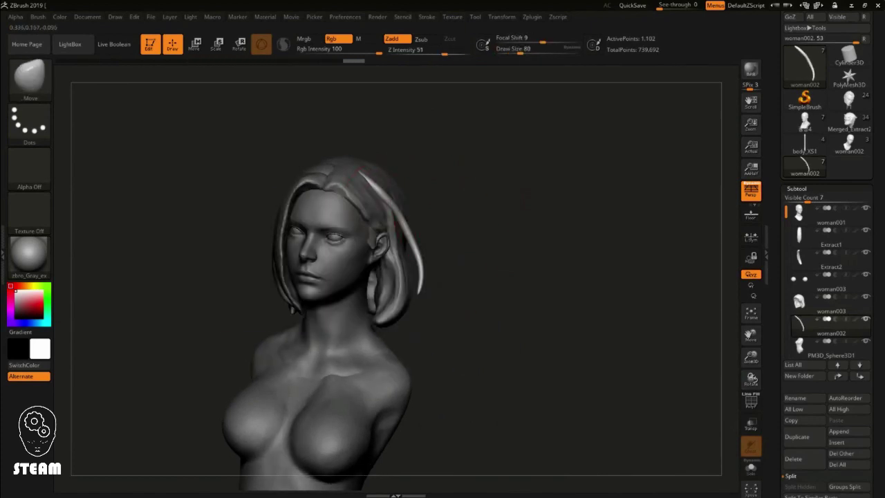
drag(443, 191, 388, 190)
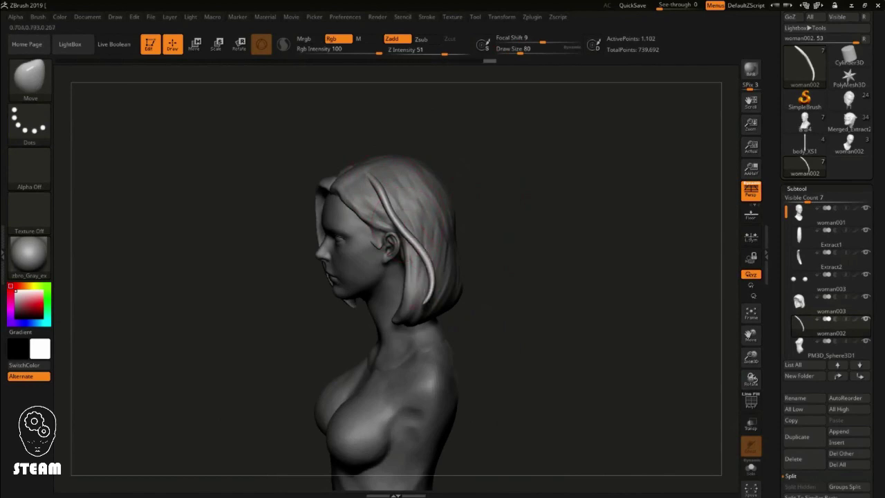
drag(436, 299, 391, 189)
key(space)
mouse_move(412, 222)
alt+mouse_down()
mouse_move(466, 294)
mouse_move(415, 249)
mouse_move(523, 256)
alt+mouse_up()
key(space)
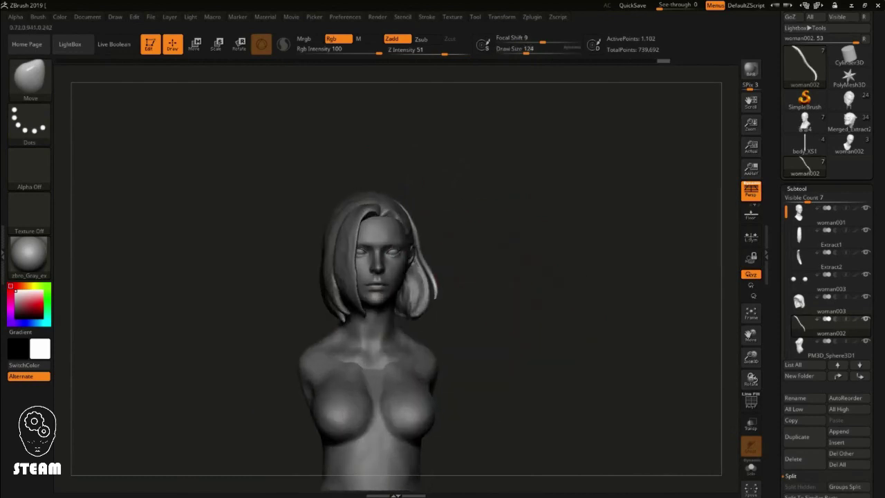
key(space)
Step: Smooth the Extract1 front hair strand
drag(373, 200, 339, 201)
alt+click(318, 174)
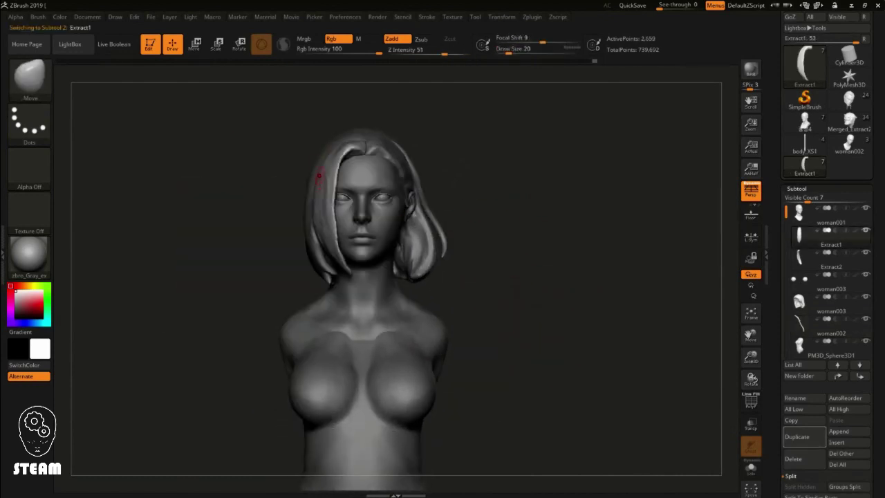
key(shift)
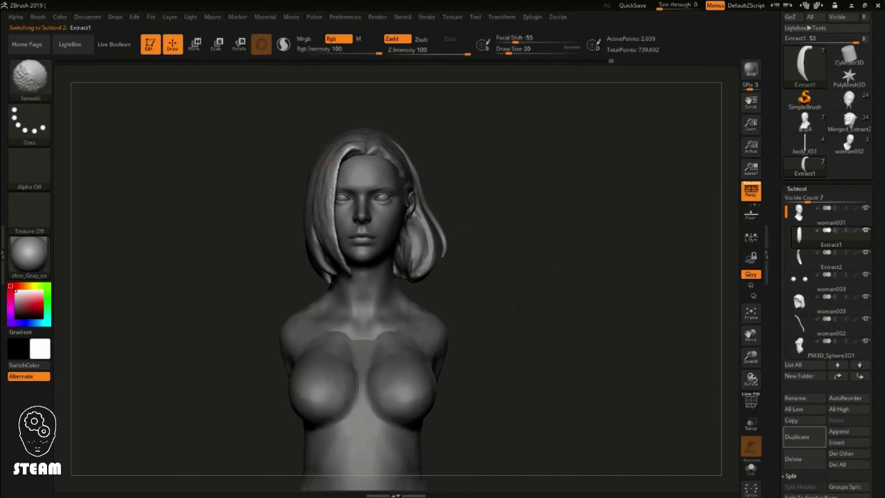
mouse_move(525, 263)
mouse_down()
mouse_move(443, 249)
mouse_move(430, 215)
mouse_up()
Step: Reselect the main hair, enlarge the brush, then select the PM3D_Sphere3D1 piece
alt+click(427, 228)
key(s)
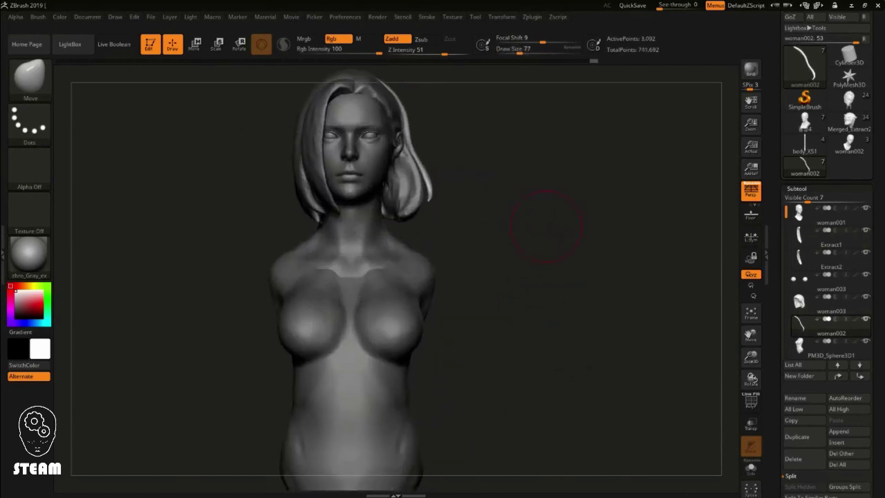
drag(540, 225, 525, 218)
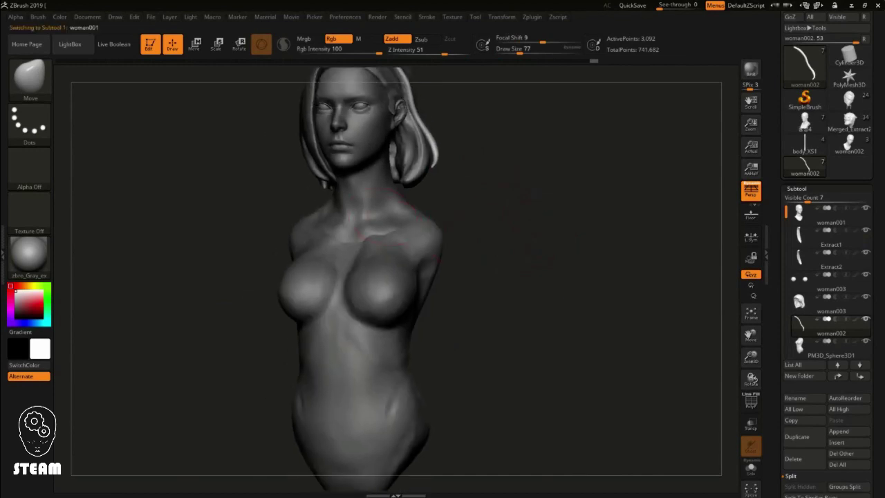
click(830, 346)
Step: Move PM3D_Sphere3D1 up beside the body and merge it down into the body
click(838, 375)
click(830, 215)
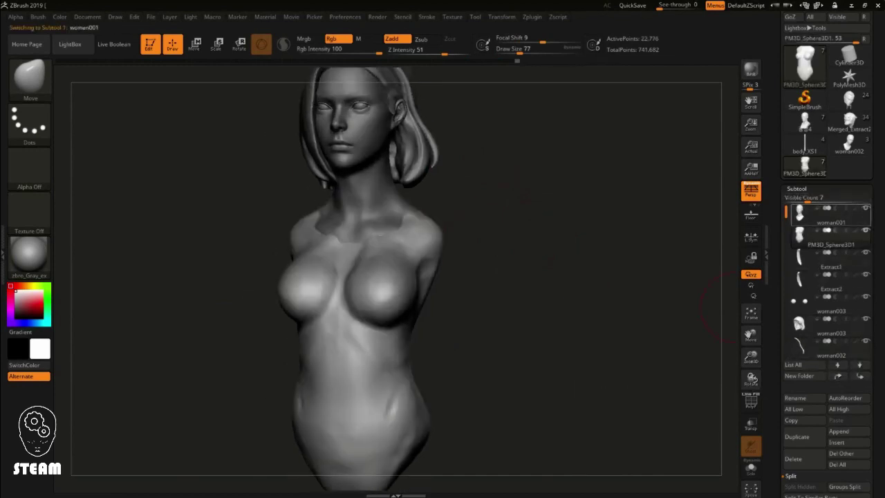
scroll(830, 311, down, 3)
click(794, 332)
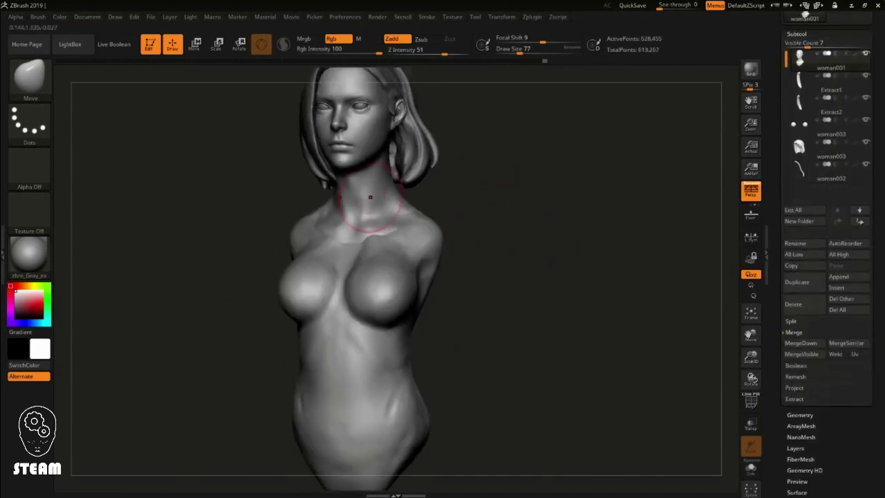
Step: Lasso-mask and invert around the lower torso, Transpose-move it upward, then clear the mask
mouse_move(491, 197)
mouse_down()
mouse_move(316, 323)
mouse_move(462, 285)
mouse_up()
key(space)
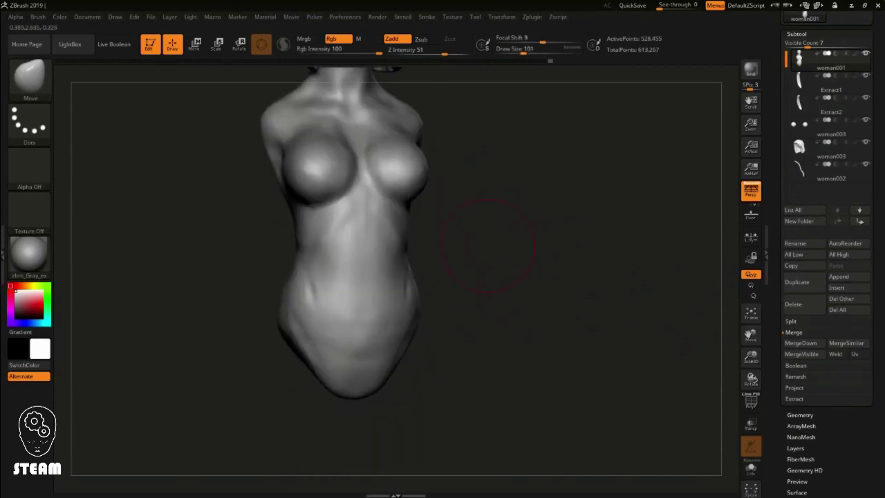
ctrl+click(28, 121)
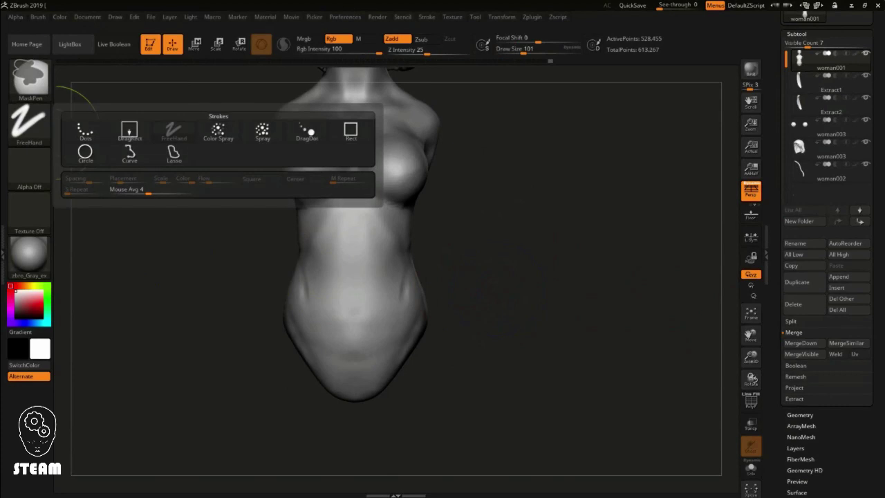
ctrl+click(171, 150)
mouse_move(519, 290)
ctrl+mouse_down()
mouse_move(516, 278)
mouse_move(516, 484)
ctrl+mouse_up()
ctrl+click(515, 278)
key(w)
alt+drag(518, 291, 519, 138)
click(346, 424)
alt+drag(519, 428, 519, 297)
key(q)
ctrl+click(418, 190)
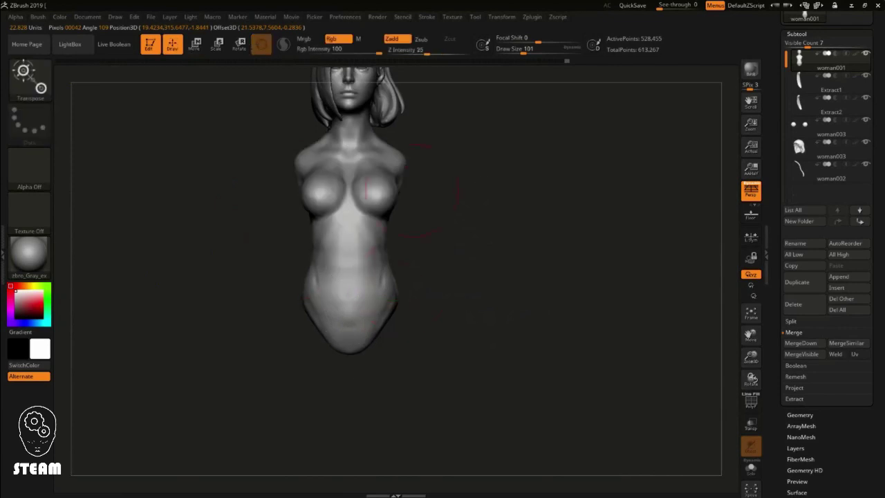
Step: Check the shortened torso's proportions from all sides and shrink the brush for finer shaping
drag(398, 306, 405, 197)
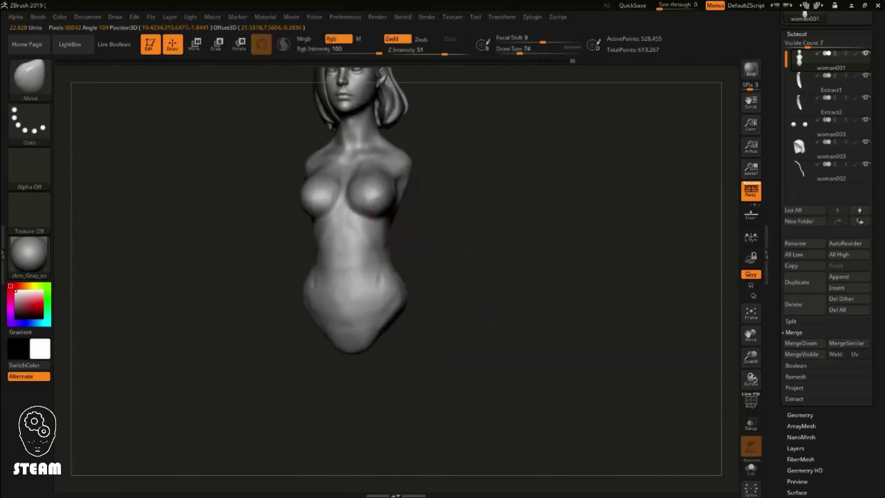
drag(587, 242, 488, 246)
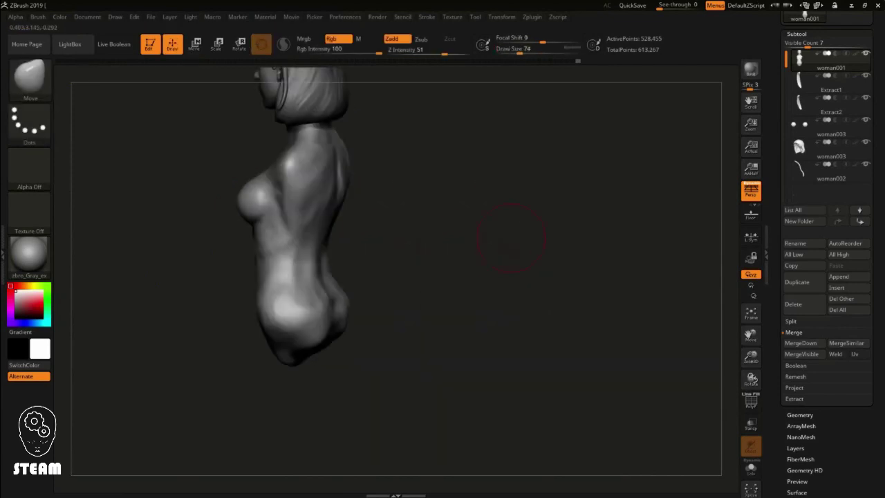
drag(360, 258, 415, 245)
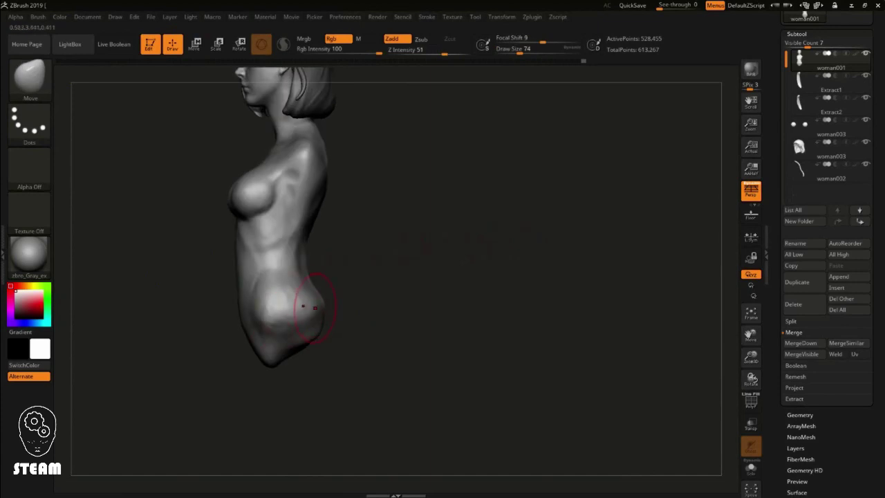
drag(297, 302, 353, 304)
drag(453, 200, 526, 202)
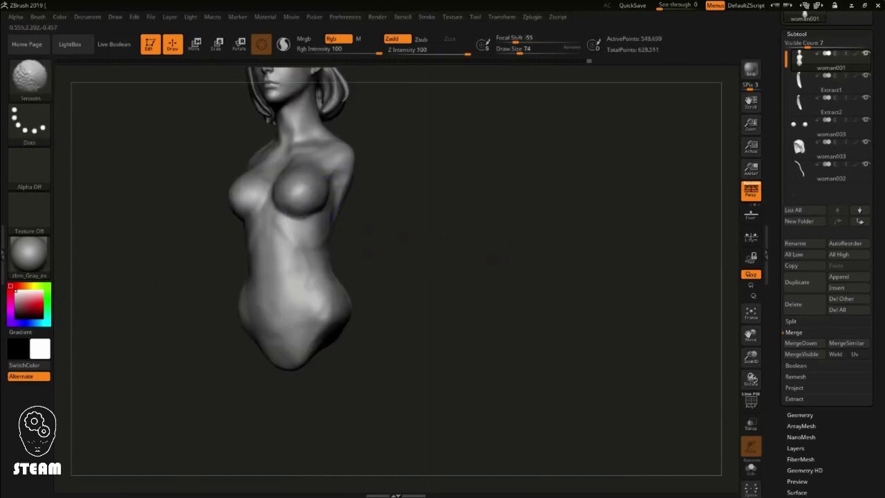
shift+drag(303, 229, 302, 294)
mouse_move(343, 321)
alt+mouse_down()
mouse_move(429, 291)
mouse_move(350, 168)
alt+mouse_up()
key(space)
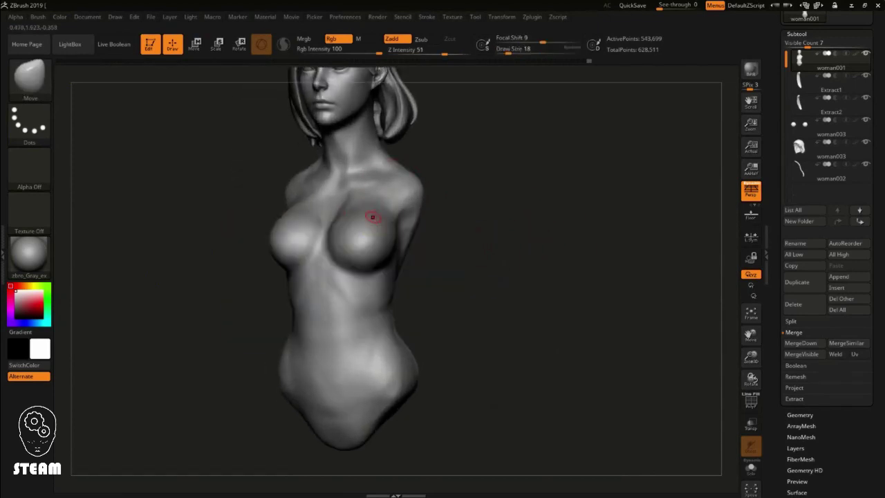
mouse_move(405, 232)
mouse_down()
mouse_move(536, 227)
mouse_move(409, 263)
mouse_up()
Step: Paint a camisole-shaped mask across the chest and front torso down to the waist
key(ctrl)
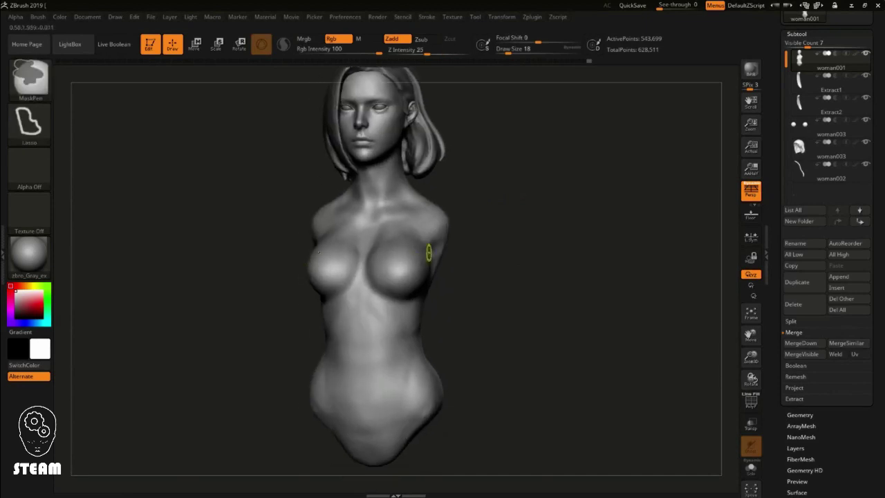
mouse_move(323, 273)
ctrl+mouse_down()
mouse_move(404, 261)
mouse_move(500, 220)
ctrl+mouse_up()
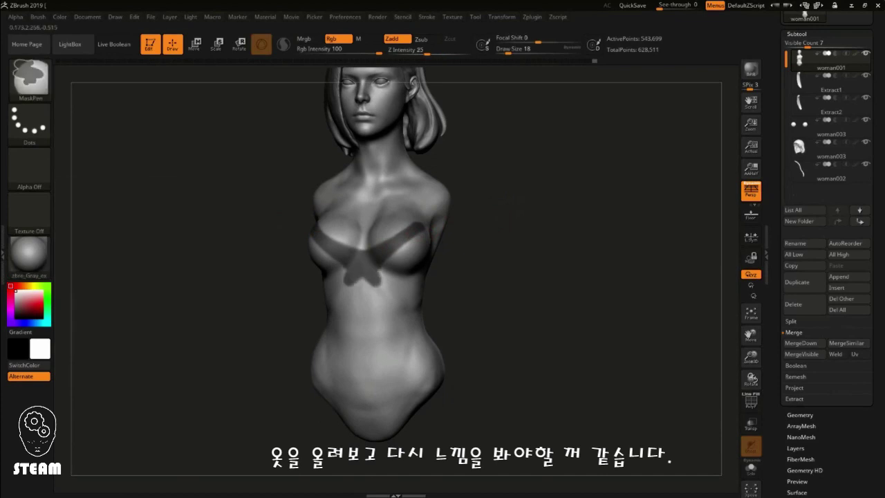
ctrl+drag(359, 273, 420, 334)
ctrl+drag(401, 249, 373, 350)
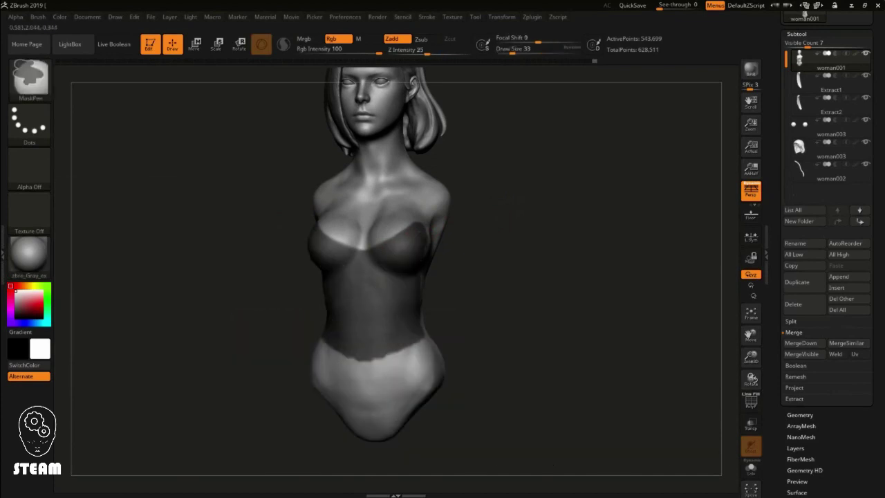
Step: Extend the mask from the upper to lower back and bring up the Extract options
drag(540, 245, 452, 243)
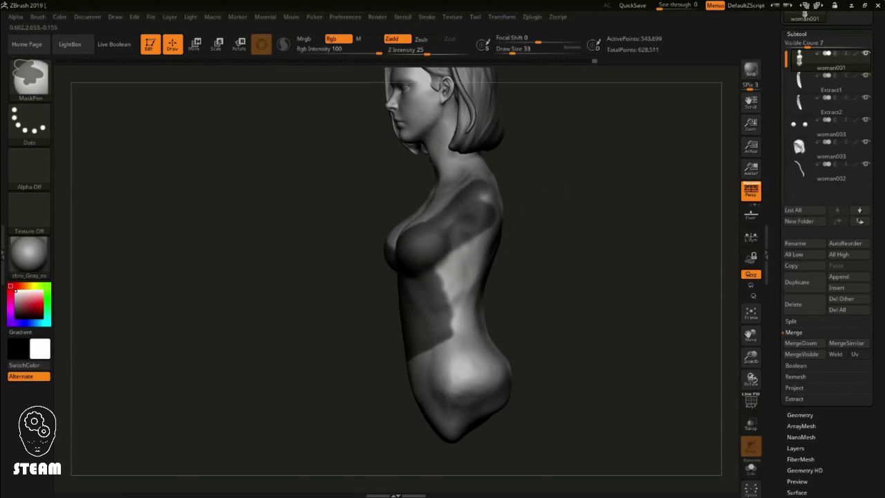
drag(553, 276, 691, 280)
mouse_move(521, 161)
ctrl+mouse_down()
mouse_move(495, 207)
mouse_move(512, 290)
ctrl+mouse_up()
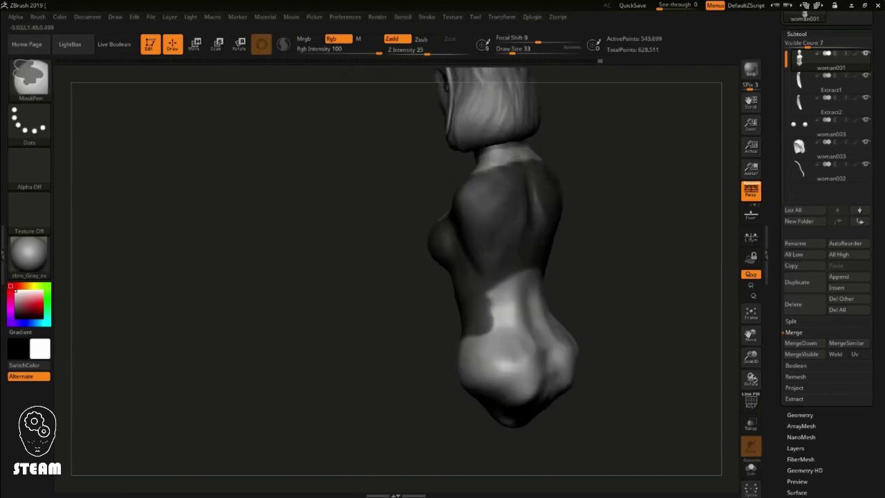
mouse_move(691, 277)
mouse_down()
mouse_move(652, 247)
mouse_move(574, 272)
mouse_up()
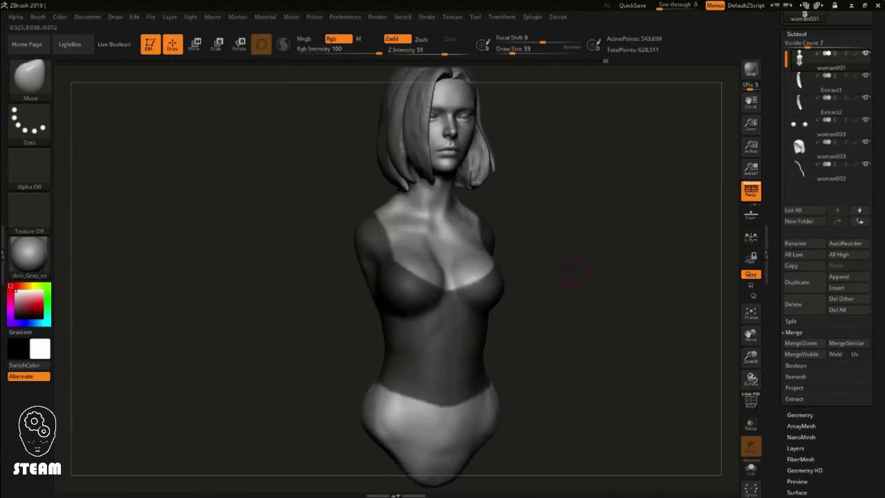
click(795, 399)
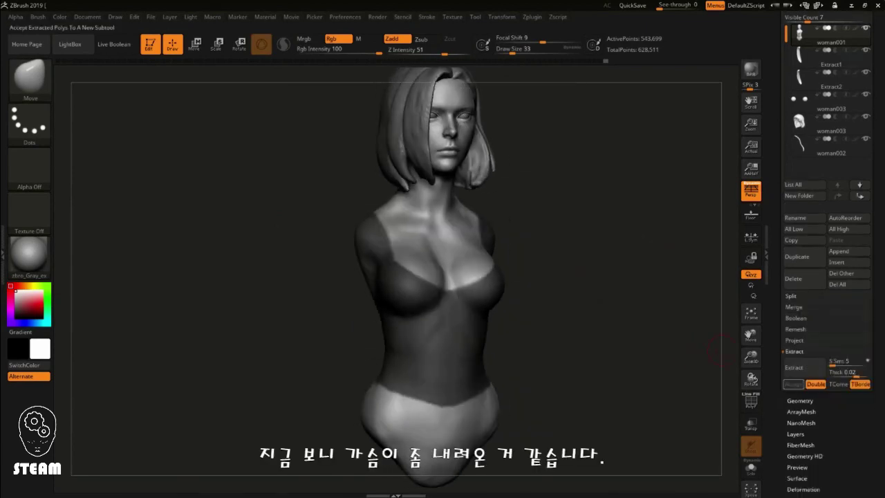
Step: Set Extract thickness to 0.005, extract and accept the shell, and delete the unneeded subtool
click(751, 401)
click(751, 401)
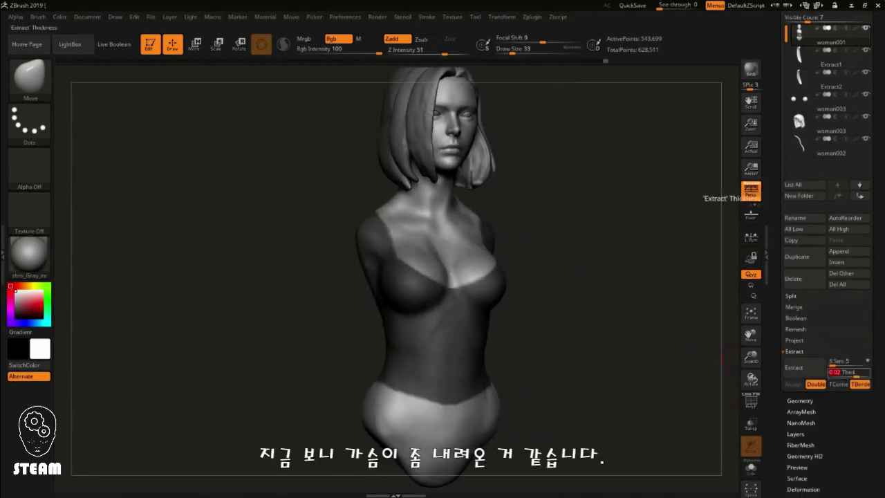
text(0.005)
click(802, 368)
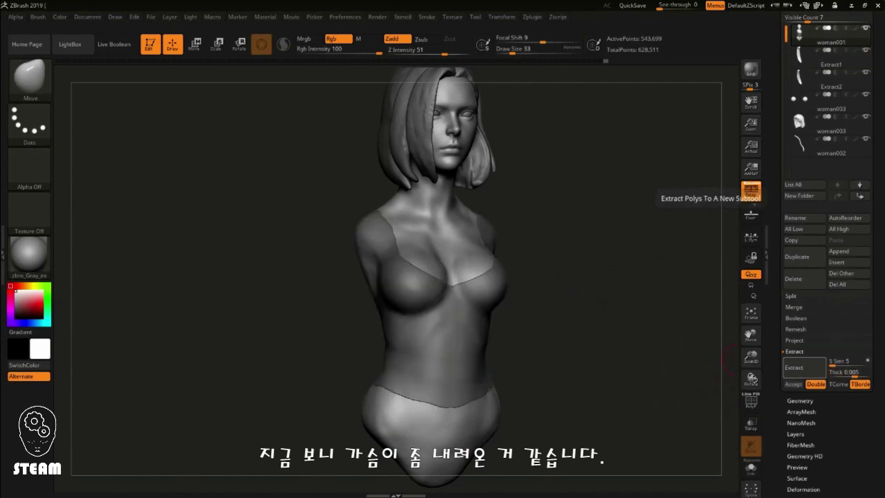
click(794, 384)
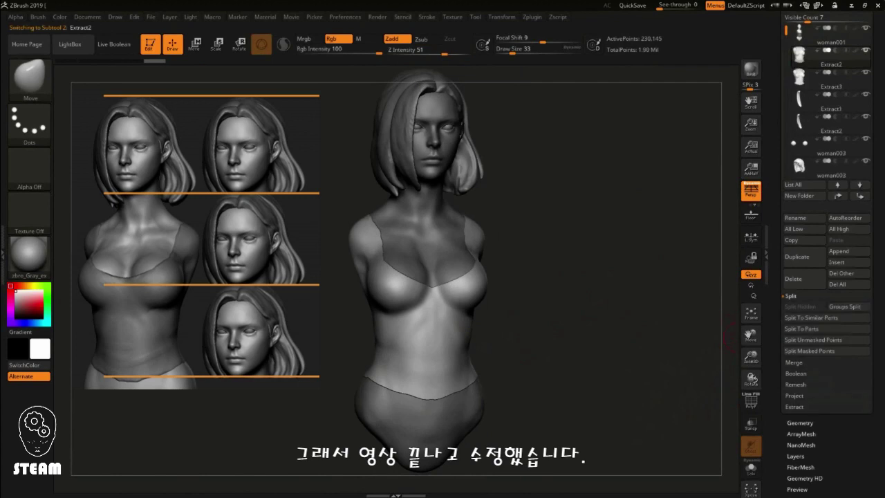
click(794, 278)
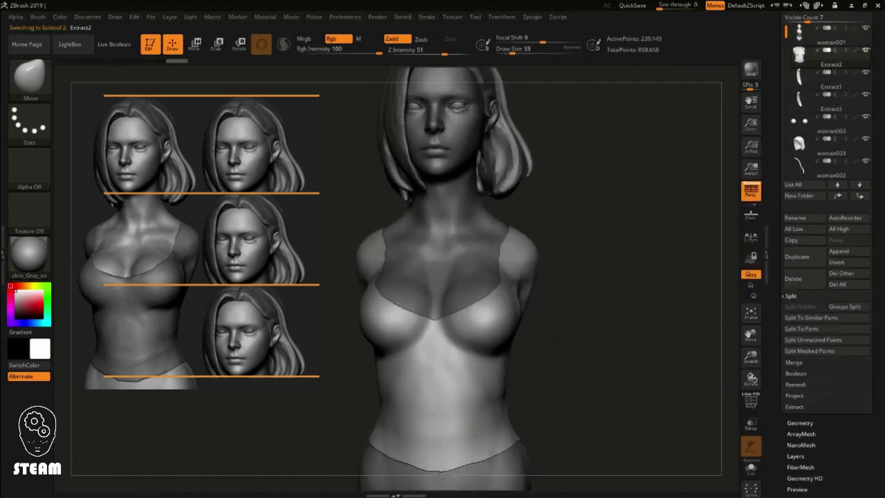
Step: DynaMesh the camisole shell at resolution 128 and scale it to sit snugly over the torso
click(800, 423)
click(804, 189)
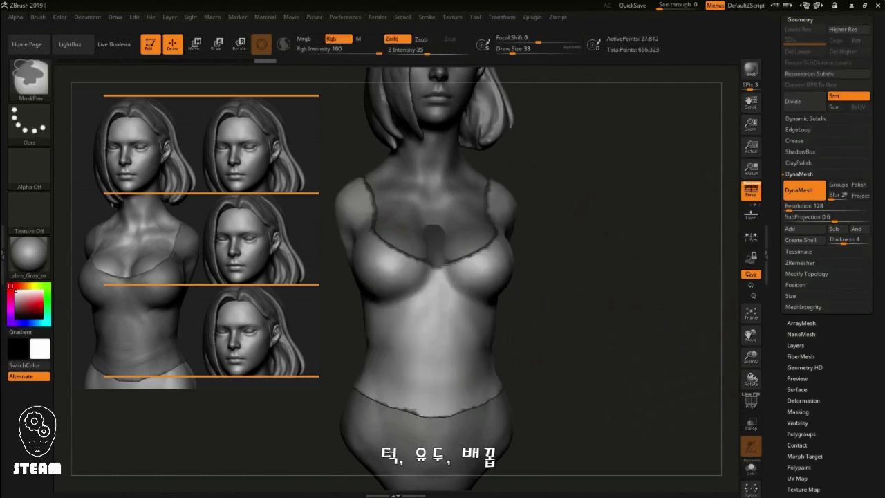
key(e)
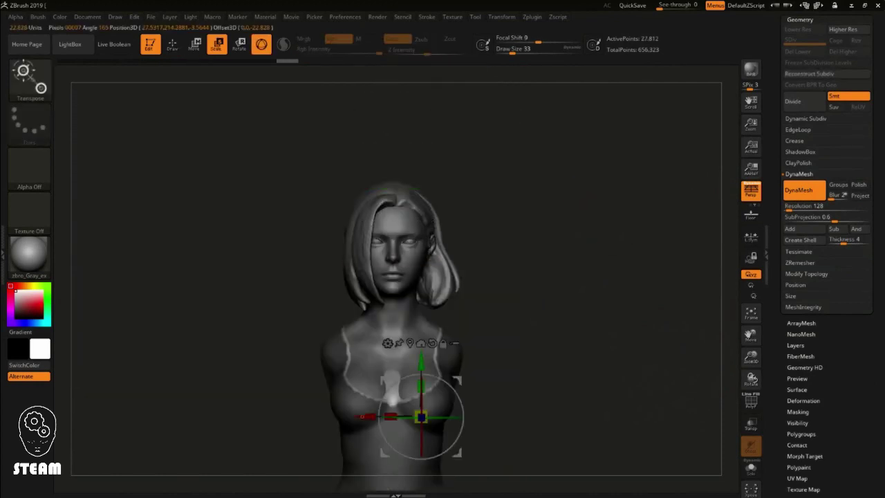
click(431, 244)
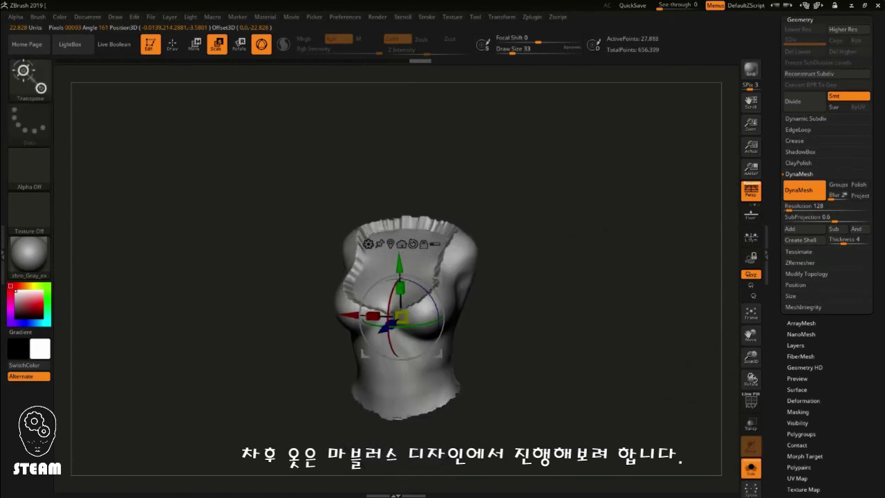
Step: Return to ClayBuildup and inspect the top's open cut and front neckline
key(q)
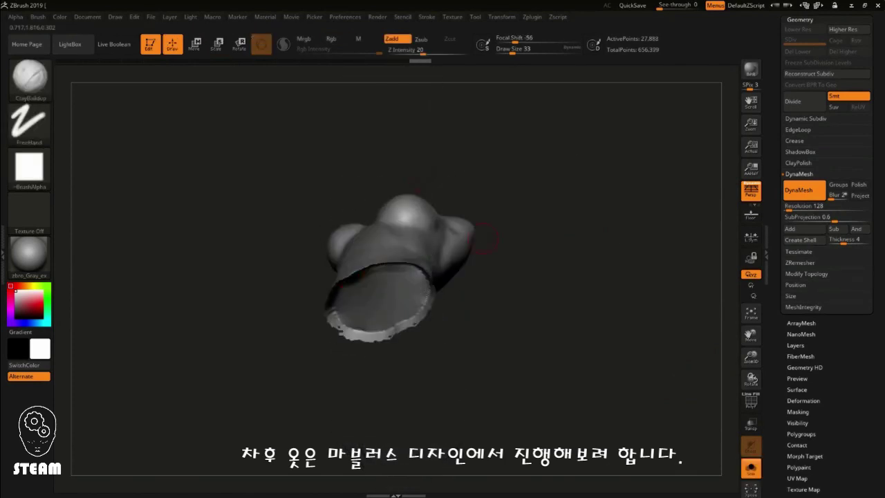
mouse_move(359, 203)
right_down()
mouse_move(336, 235)
mouse_move(388, 208)
right_up()
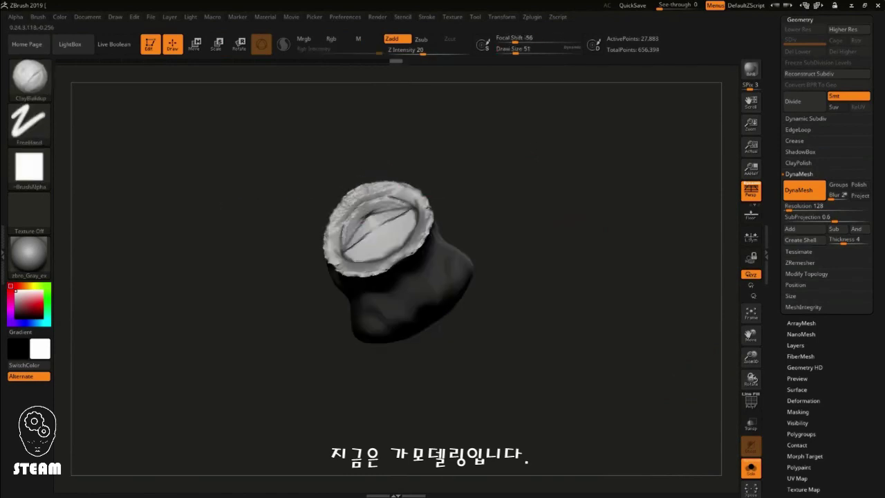
right_drag(546, 261, 629, 233)
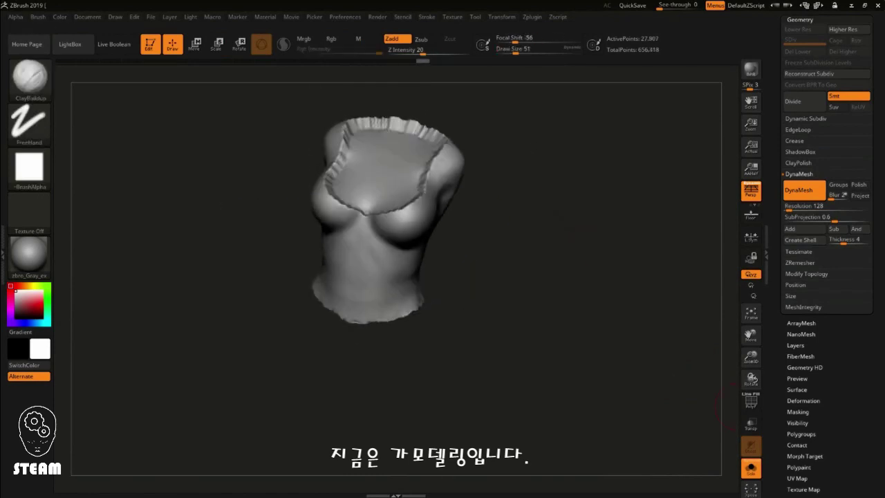
right_drag(359, 228, 385, 177)
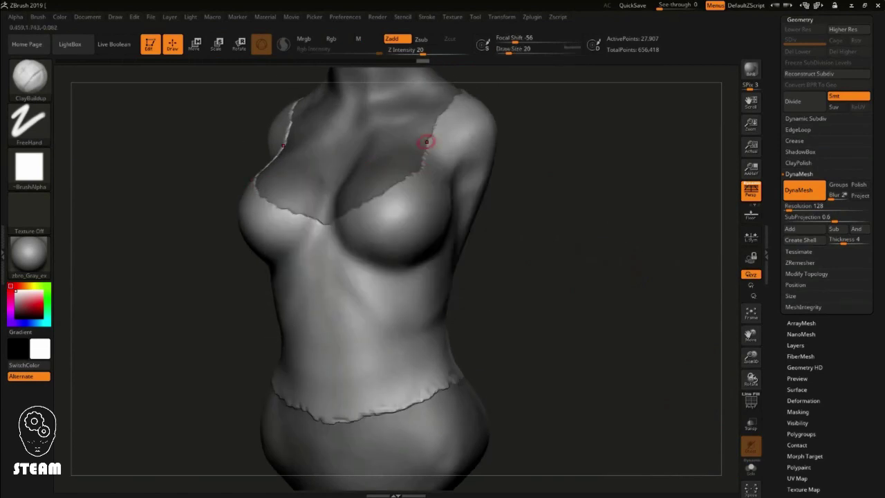
Step: Smooth out the wrinkle strokes on the camisole chest with a smaller brush
key(shift)
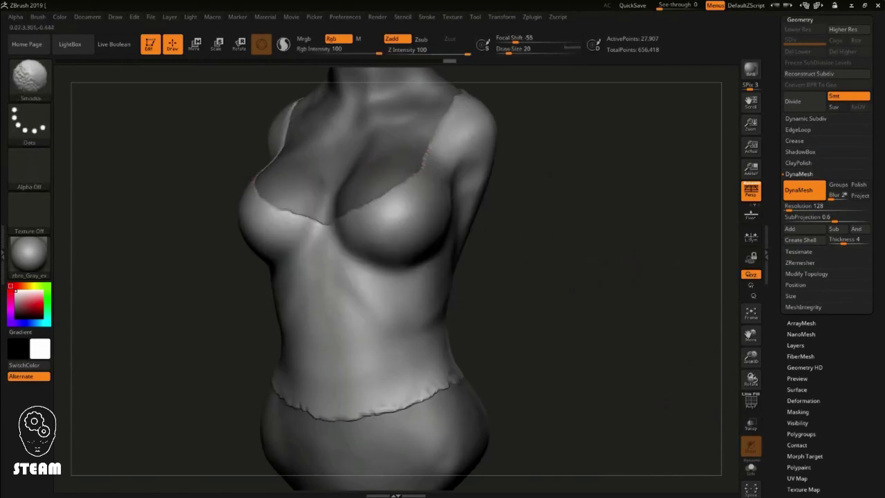
right_drag(478, 276, 523, 280)
drag(527, 233, 293, 242)
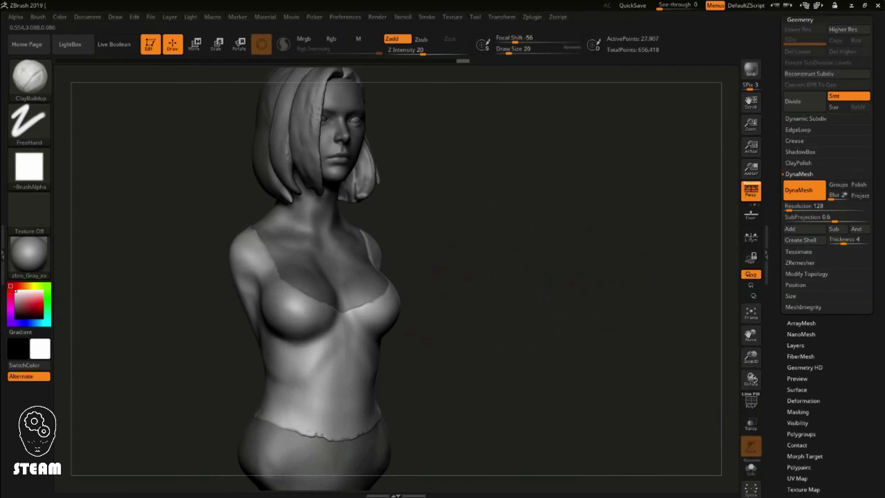
key(bracketleft)
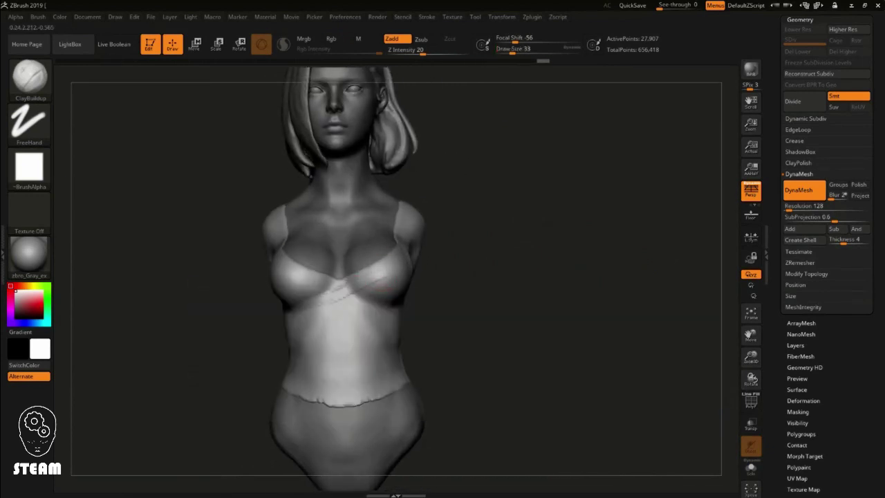
shift+drag(352, 314, 342, 284)
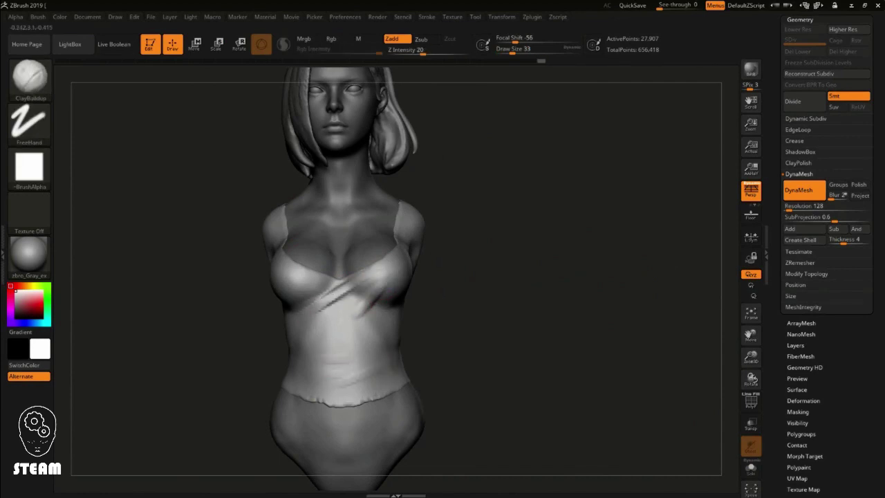
drag(314, 337, 306, 310)
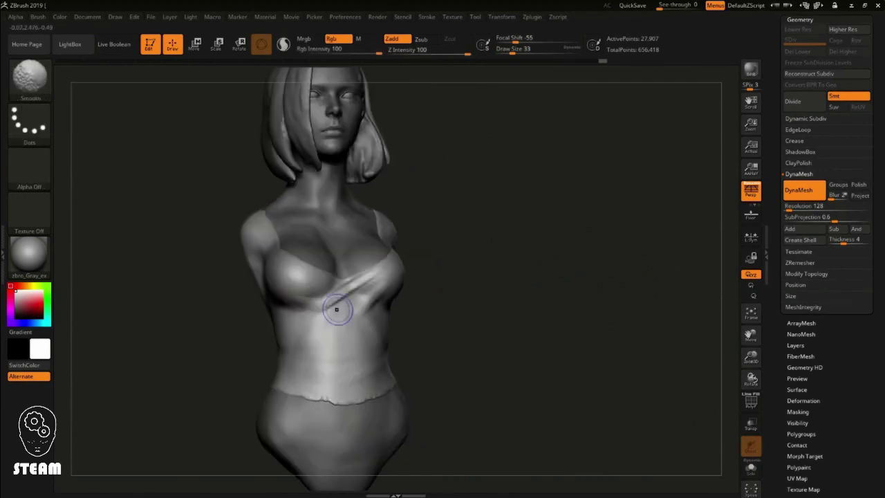
mouse_move(429, 304)
mouse_down()
mouse_move(484, 291)
mouse_move(355, 415)
mouse_move(387, 290)
mouse_move(437, 287)
mouse_up()
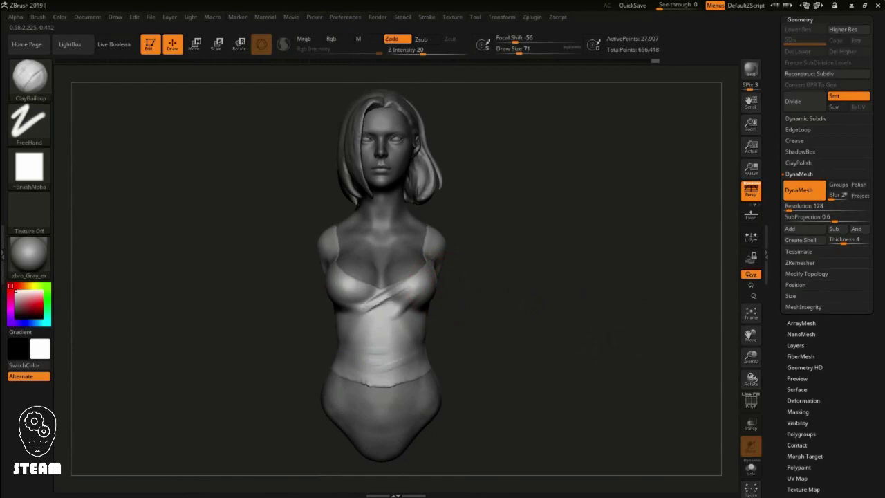
Step: Switch to the Move brush and review the camisole from profile, three-quarter and front
key(b)
key(m)
key(v)
drag(457, 277, 388, 283)
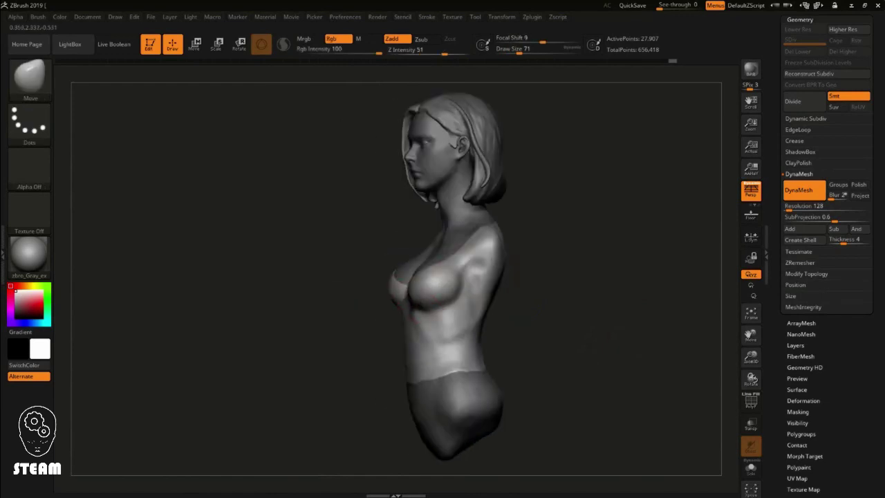
mouse_move(553, 263)
mouse_down()
mouse_move(405, 256)
mouse_move(415, 277)
mouse_move(469, 291)
mouse_up()
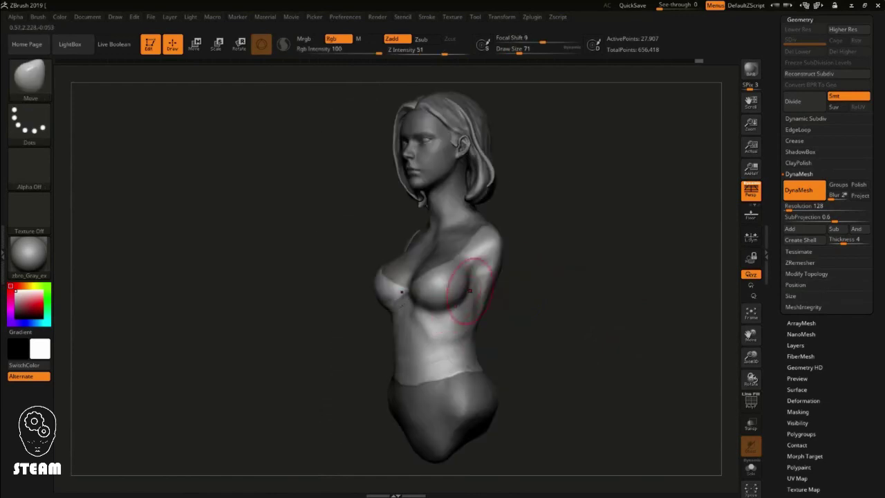
mouse_move(513, 266)
mouse_down()
mouse_move(387, 263)
mouse_move(458, 251)
mouse_move(456, 221)
mouse_up()
Step: On woman001, build up and smooth the upper chest, collarbones and neck with ClayBuildup and Smooth
alt+click(423, 261)
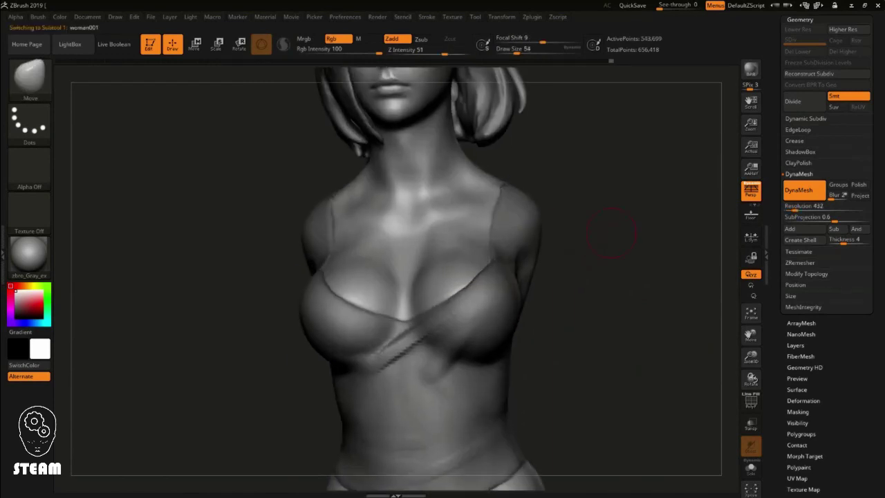
key(b)
key(c)
key(b)
key(space)
key(shift)
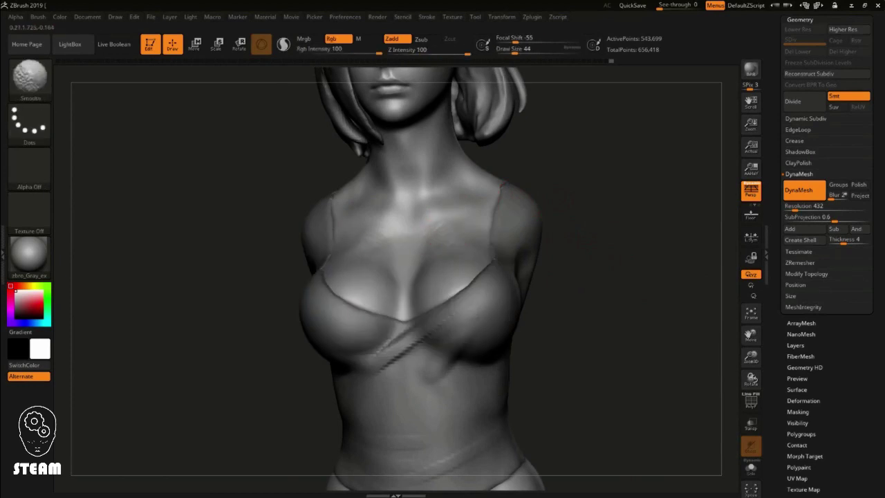
key(shift)
key(shift)
right_drag(467, 268, 378, 227)
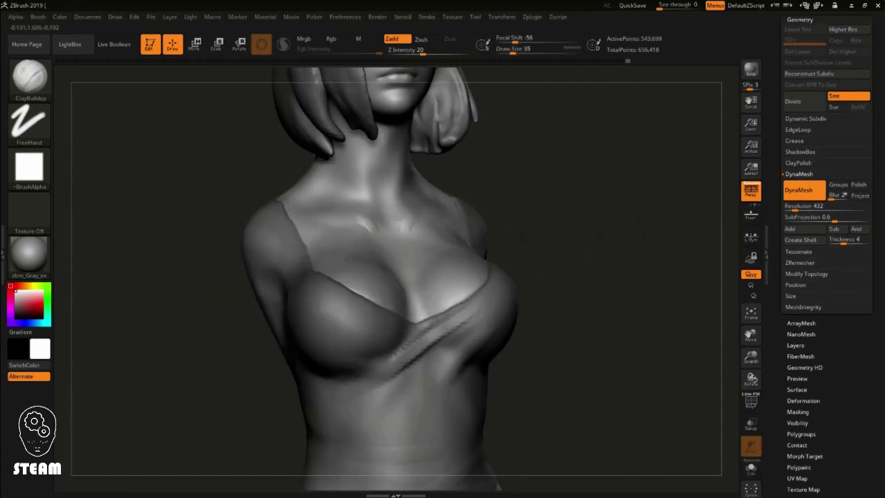
key(shift)
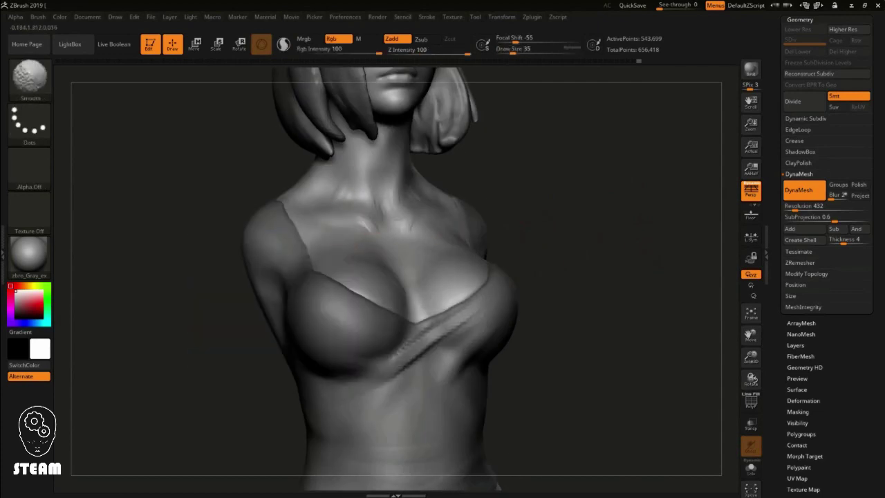
key(shift)
mouse_move(323, 222)
alt+mouse_down()
mouse_move(584, 260)
mouse_move(523, 208)
alt+mouse_up()
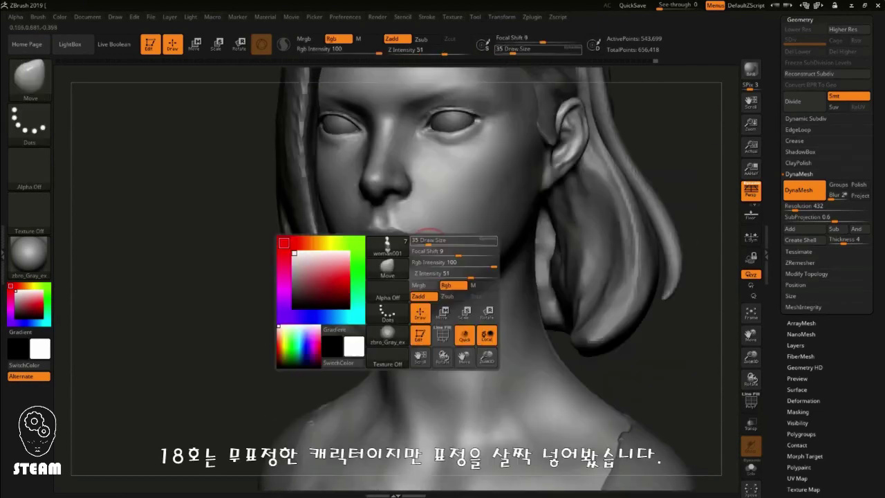
Step: Sculpt a subtle expression into the lips and face with the Standard brush
drag(428, 242, 436, 251)
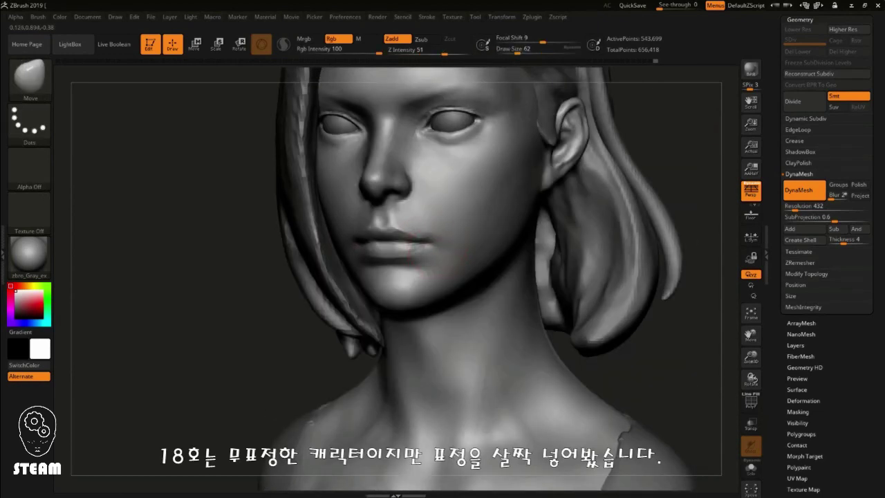
right_drag(566, 280, 428, 233)
drag(349, 323, 415, 318)
right_drag(591, 228, 355, 188)
key(b)
key(s)
key(t)
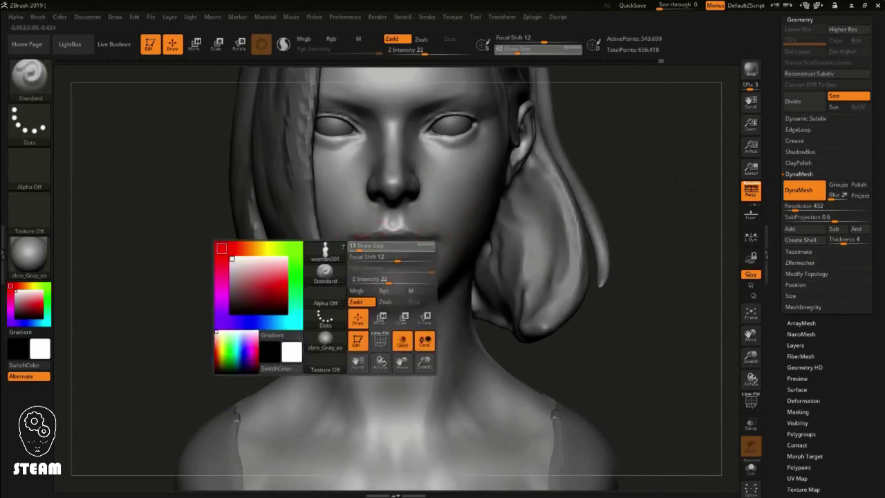
drag(622, 155, 553, 166)
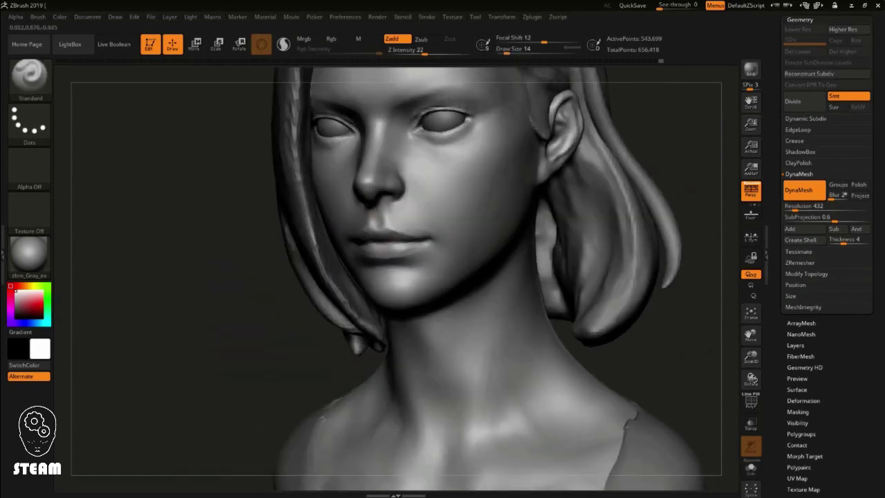
key(f)
mouse_move(615, 99)
mouse_down()
mouse_move(617, 168)
mouse_move(555, 190)
mouse_move(584, 195)
mouse_move(533, 221)
mouse_move(585, 247)
mouse_move(560, 232)
mouse_up()
mouse_move(561, 178)
mouse_down()
mouse_move(618, 265)
mouse_move(632, 258)
mouse_move(451, 148)
mouse_up()
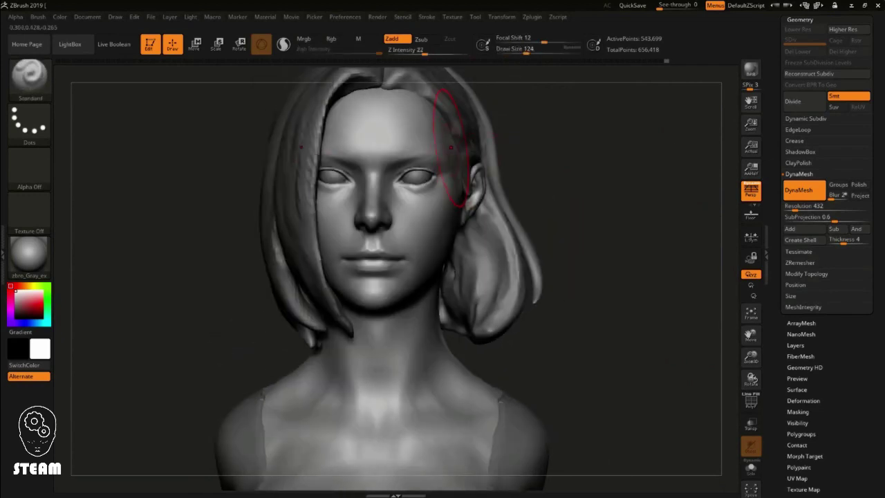
Step: Select the hair subtool and pull the forehead hair tuft into shape with Move
key(b)
key(m)
key(v)
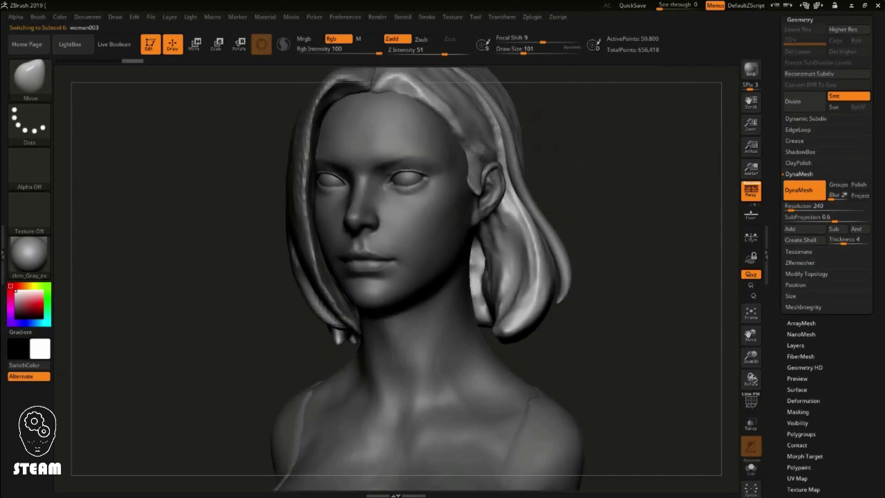
drag(622, 277, 484, 276)
alt+click(484, 139)
alt+drag(667, 104, 650, 131)
key(space)
drag(339, 110, 364, 121)
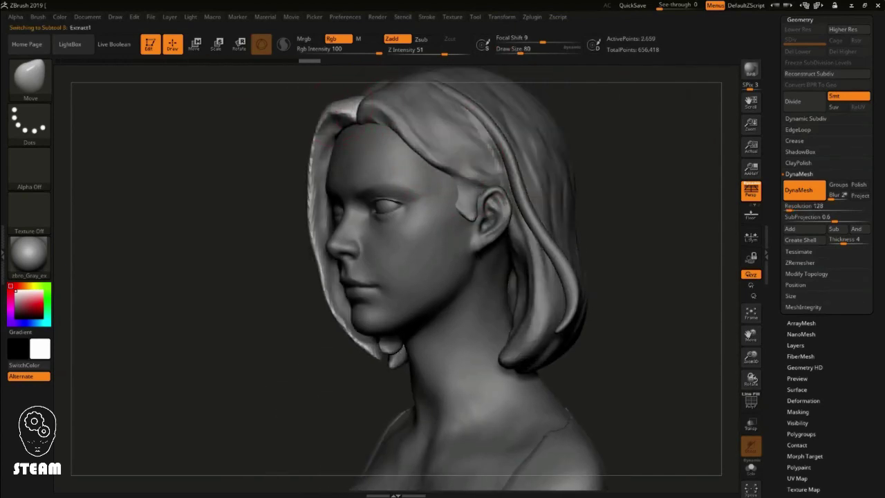
mouse_move(290, 290)
mouse_down()
mouse_move(446, 200)
mouse_move(422, 205)
mouse_up()
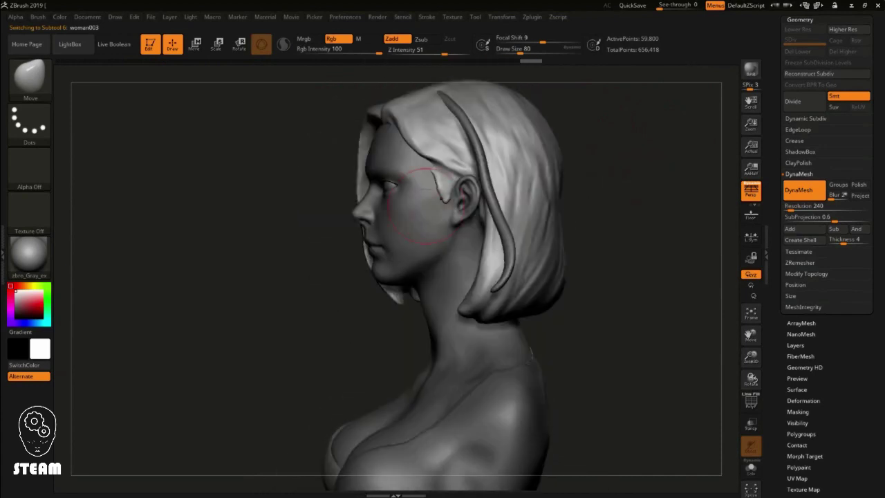
Step: Toggle between the woman001 and hair subtools and check the bust from behind
alt+click(443, 204)
alt+click(444, 202)
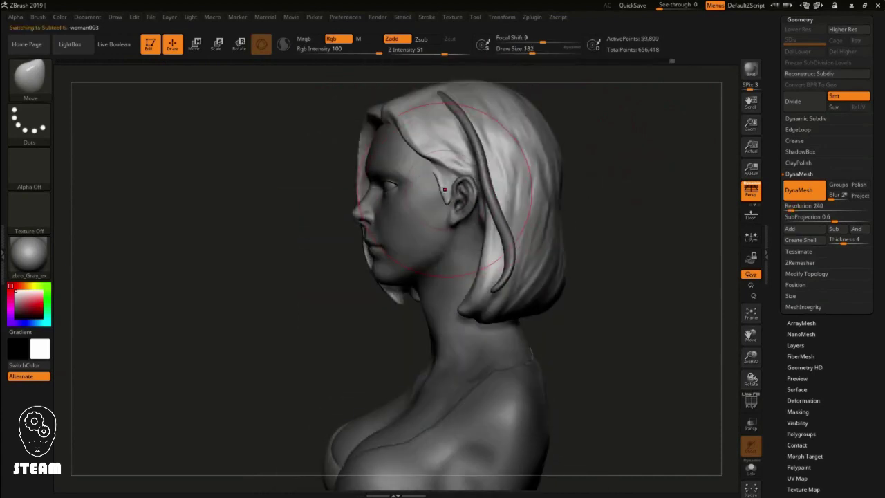
mouse_move(445, 202)
ctrl+right_down()
mouse_move(462, 227)
mouse_move(534, 243)
mouse_move(387, 263)
mouse_move(415, 208)
ctrl+right_up()
right_click(573, 257)
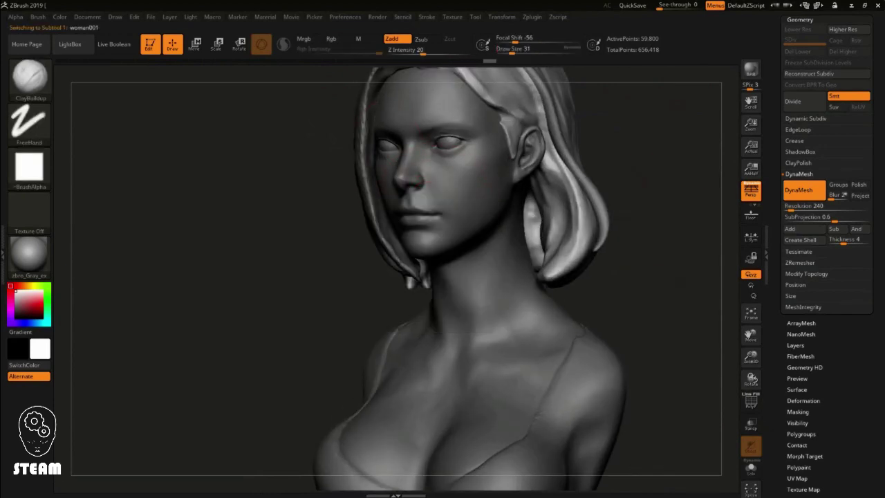
Step: Refine the chin, jawline and neck with the Move brush from profile and front views
key(b)
key(m)
key(v)
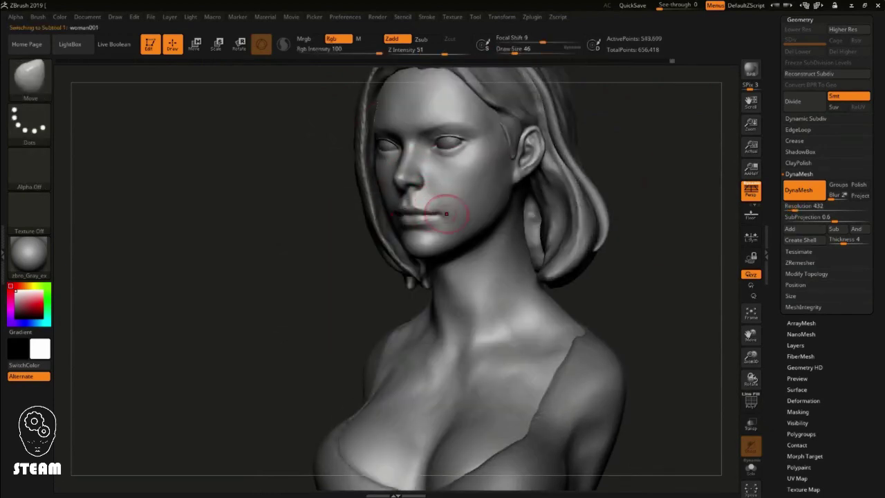
mouse_move(442, 207)
right_down()
mouse_move(438, 183)
mouse_move(593, 188)
right_up()
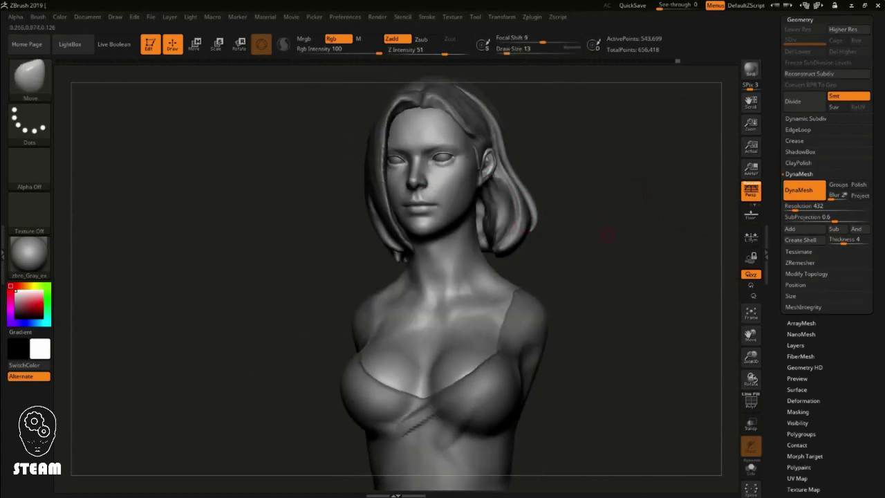
mouse_move(607, 236)
right_down()
mouse_move(475, 178)
mouse_move(368, 204)
right_up()
key(space)
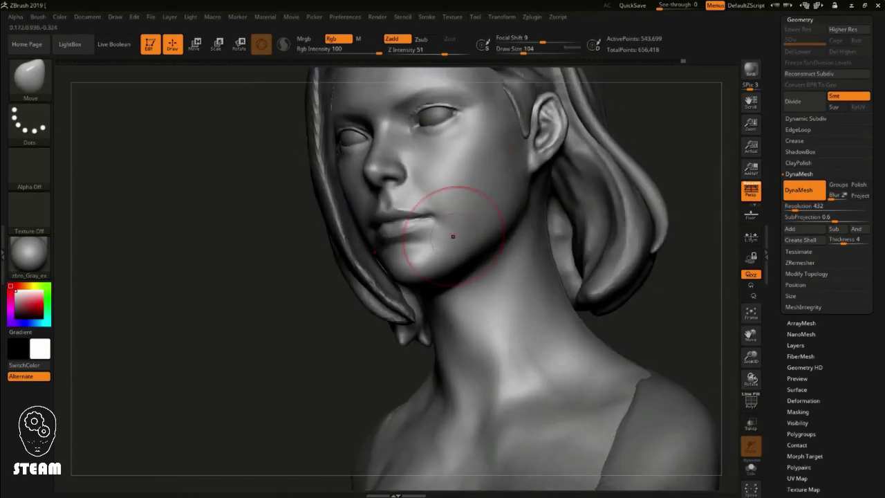
right_drag(474, 194, 553, 197)
mouse_move(484, 277)
right_down()
mouse_move(525, 276)
mouse_move(470, 283)
mouse_move(505, 277)
right_up()
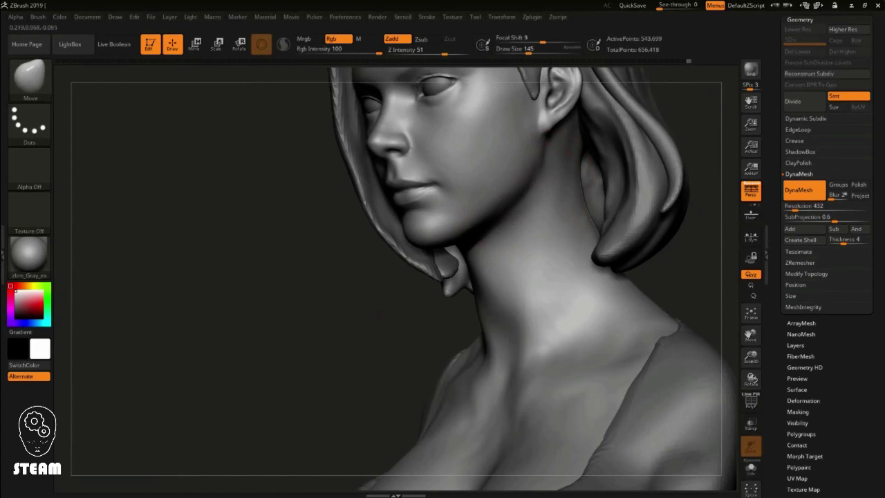
mouse_move(387, 297)
alt+right_down()
mouse_move(307, 307)
mouse_move(464, 168)
alt+right_up()
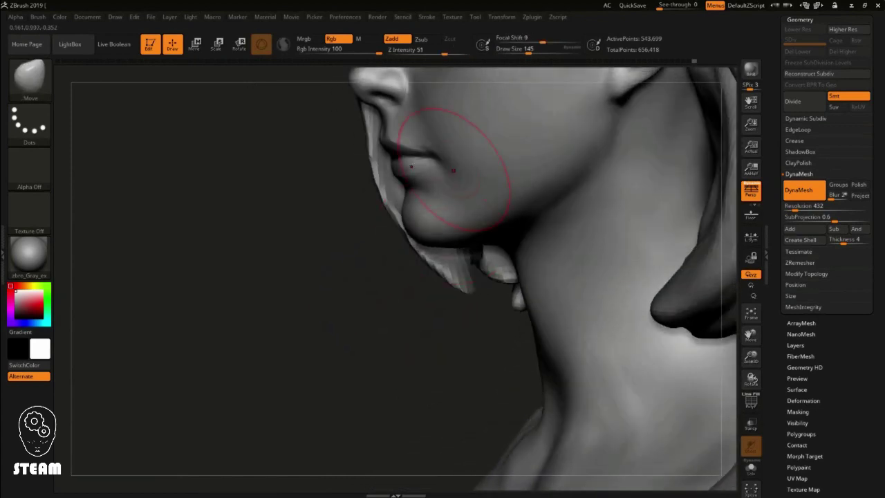
key(f)
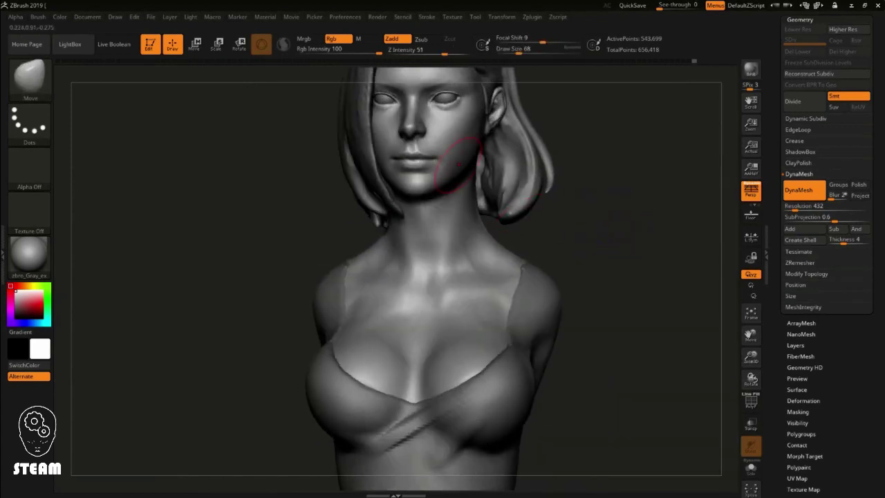
mouse_move(594, 276)
right_down()
mouse_move(539, 297)
mouse_move(595, 325)
mouse_move(609, 319)
right_up()
mouse_move(595, 276)
right_down()
mouse_move(553, 276)
mouse_move(580, 270)
mouse_move(517, 76)
right_up()
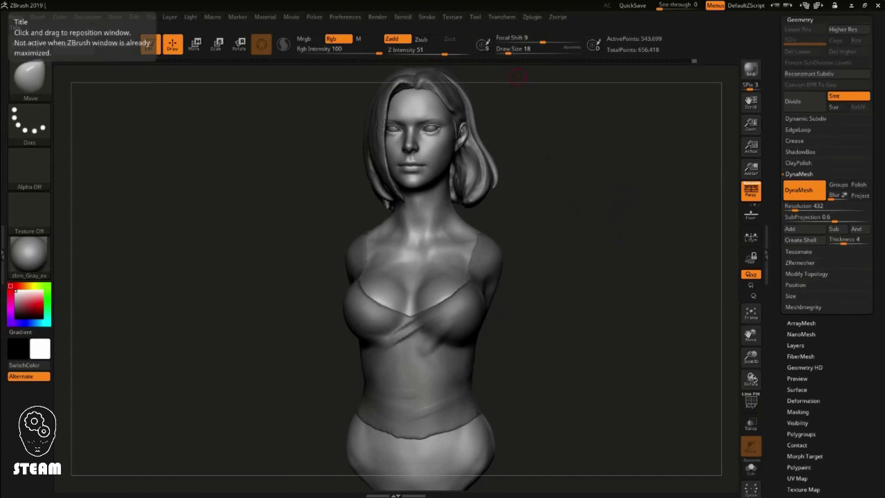
alt+click(414, 294)
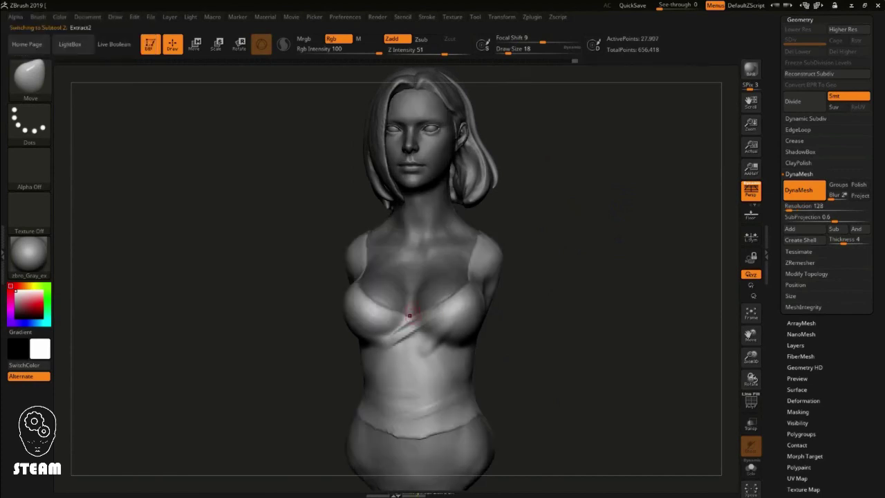
Step: Build up and smooth the camisole's chest with ClayBuildup and Shift-Smooth
right_drag(431, 307, 398, 321)
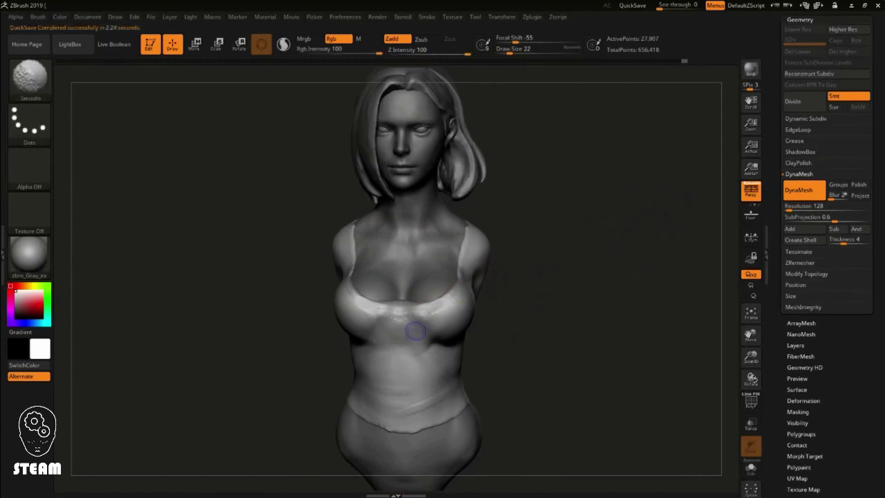
drag(409, 314, 420, 320)
key(shift)
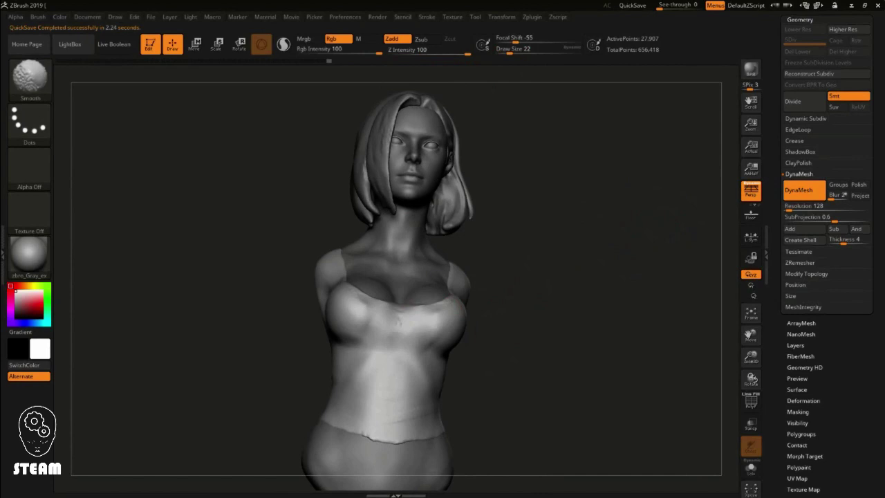
key(shift)
mouse_move(414, 303)
right_down()
mouse_move(422, 298)
mouse_move(428, 321)
right_up()
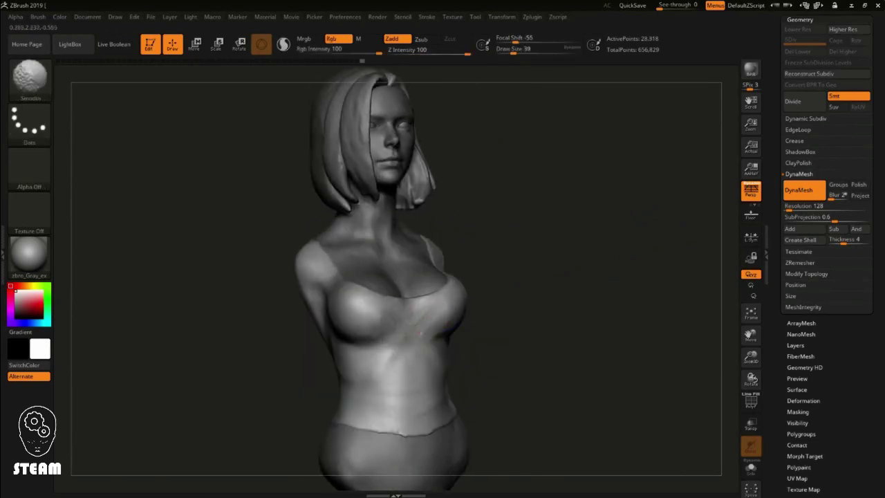
shift+right_drag(421, 308, 424, 311)
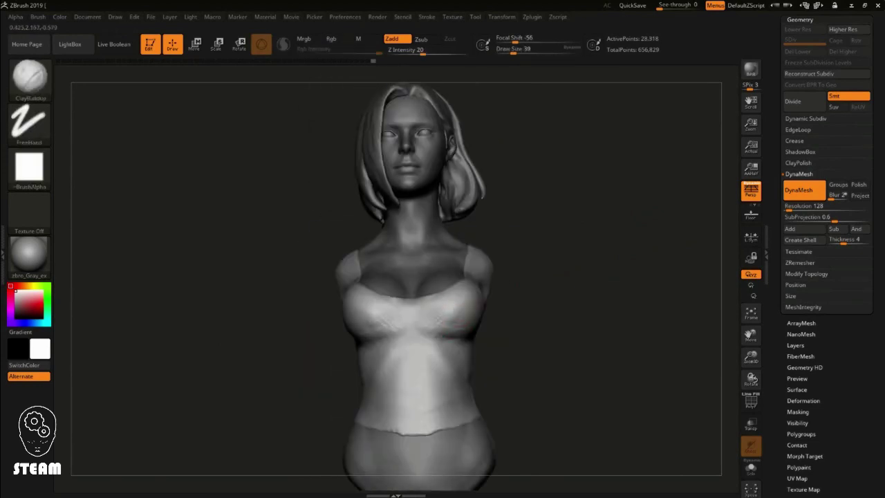
mouse_move(523, 306)
right_down()
mouse_move(484, 304)
mouse_move(484, 263)
right_up()
Step: Shape the camisole's neckline and straps with the Move brush, then frame the whole bust
key(b)
key(m)
key(v)
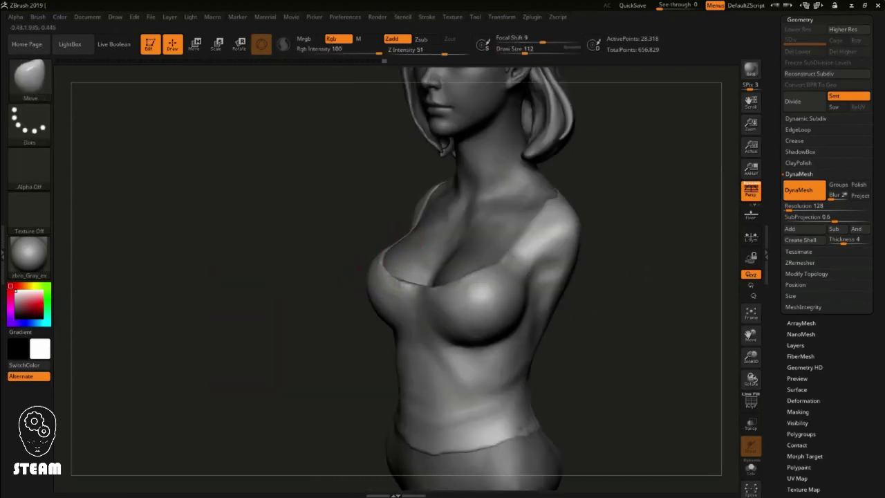
mouse_move(367, 287)
right_down()
mouse_move(316, 247)
mouse_move(567, 273)
right_up()
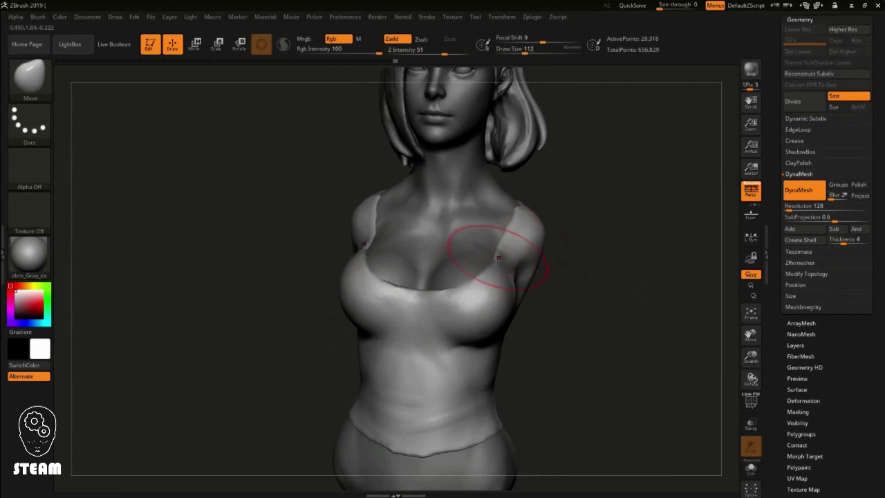
mouse_move(609, 252)
alt+right_down()
mouse_move(449, 256)
mouse_move(485, 207)
mouse_move(511, 239)
alt+right_up()
key(space)
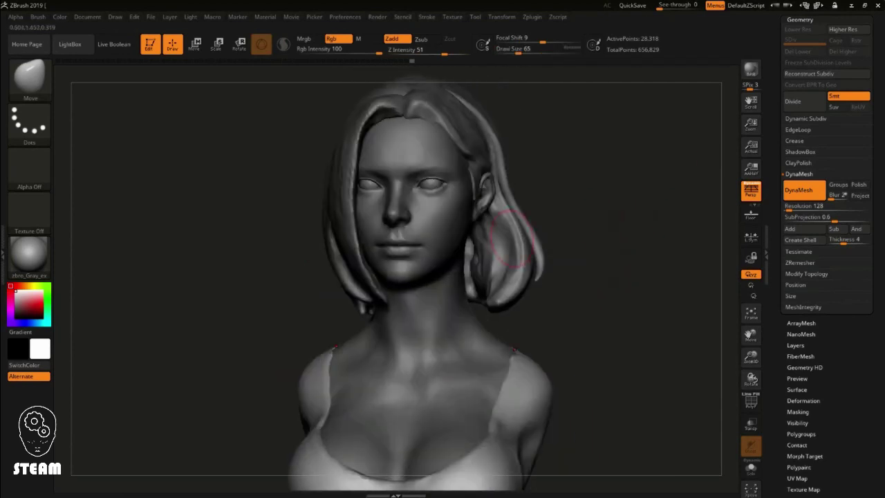
Step: Select the woman001 body and frame the face in a close three-quarter view
alt+click(405, 231)
key(space)
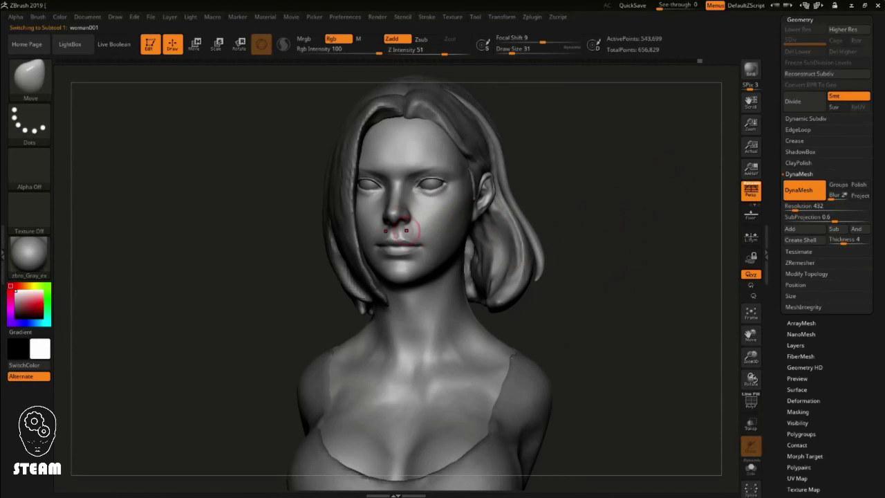
right_drag(396, 233, 405, 203)
key(space)
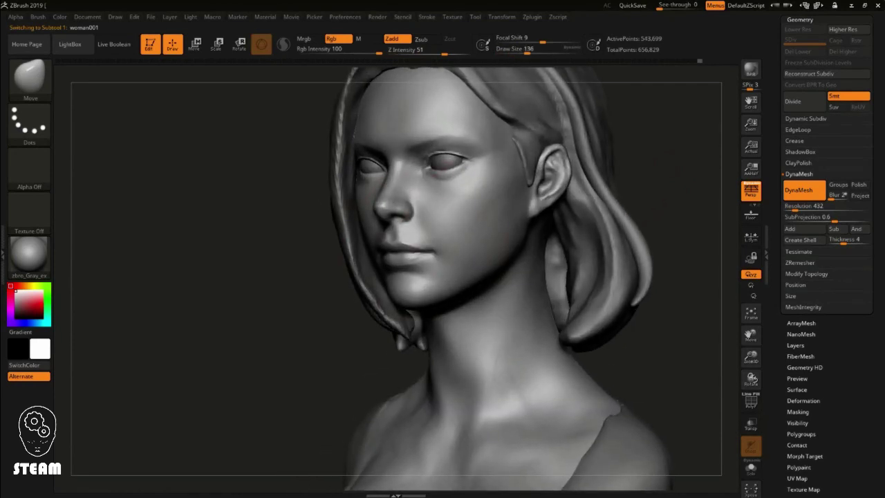
mouse_move(405, 204)
ctrl+right_down()
mouse_move(405, 263)
mouse_move(359, 208)
mouse_move(514, 188)
mouse_move(373, 235)
ctrl+right_up()
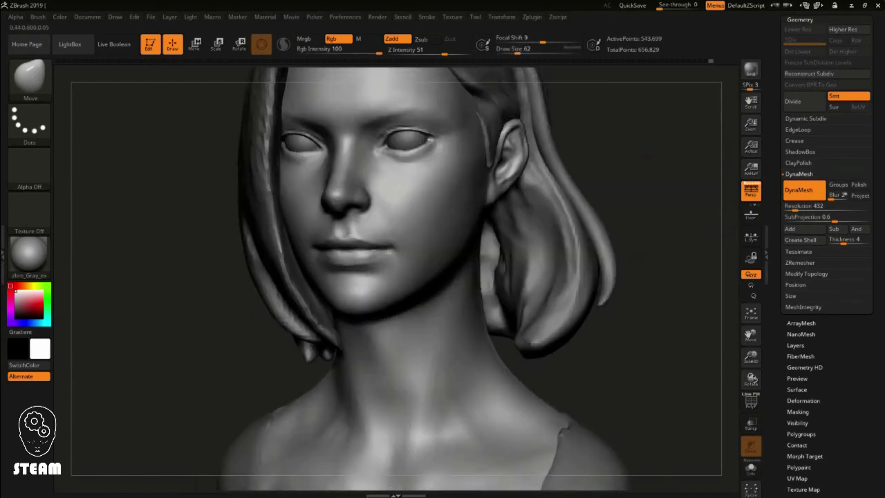
Step: Smooth the skin around the mouth, cheeks and jaw with Standard and Shift-Smooth
key(b)
key(s)
key(t)
key(space)
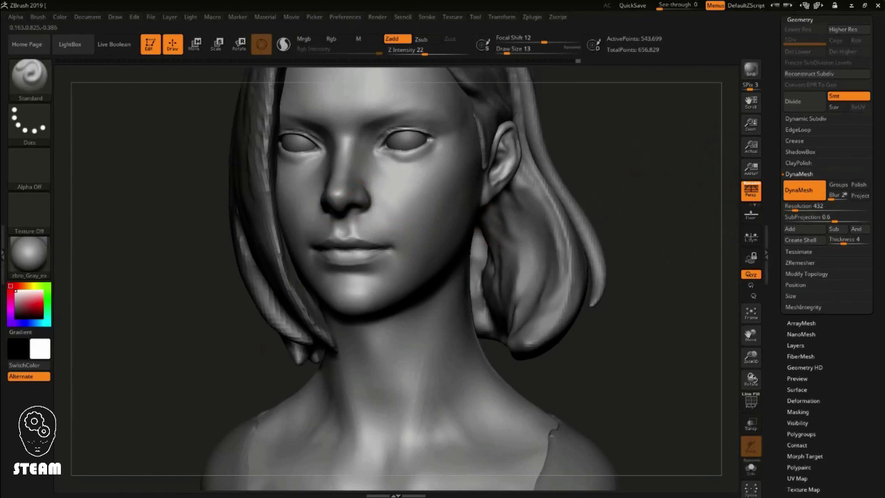
key(shift)
key(space)
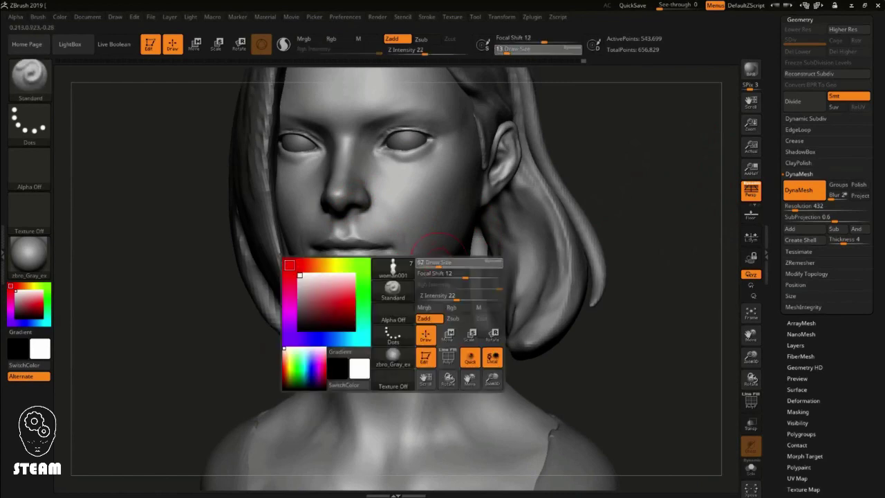
drag(612, 148, 553, 159)
ctrl+right_drag(484, 208, 392, 198)
key(shift)
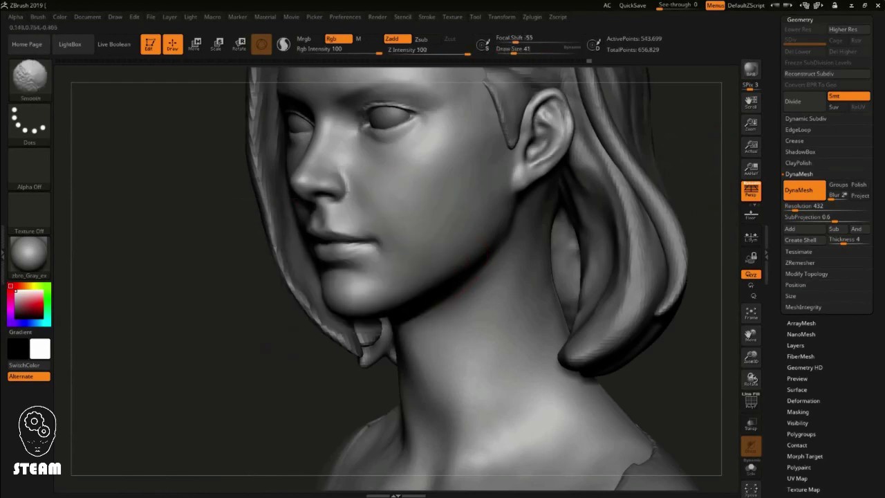
key(f)
drag(553, 276, 623, 276)
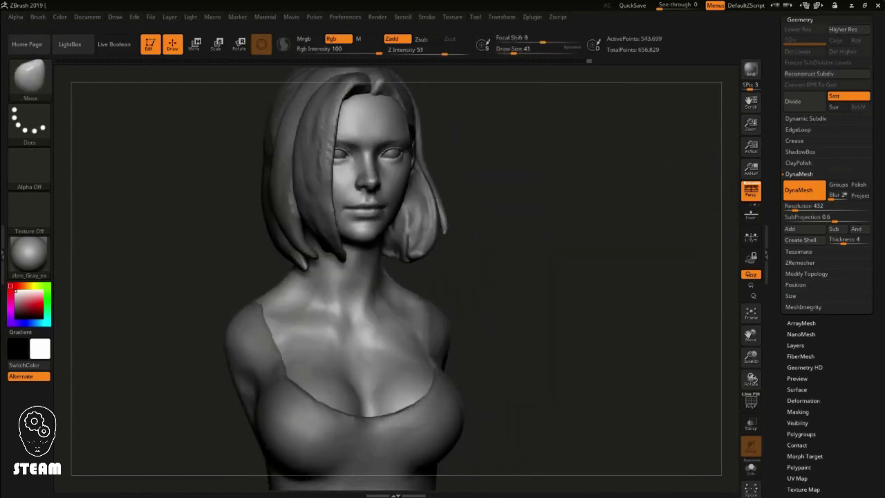
drag(525, 208, 484, 208)
Step: Select the hair subtool (woman003) and switch to the ClayBuildup brush
alt+click(427, 204)
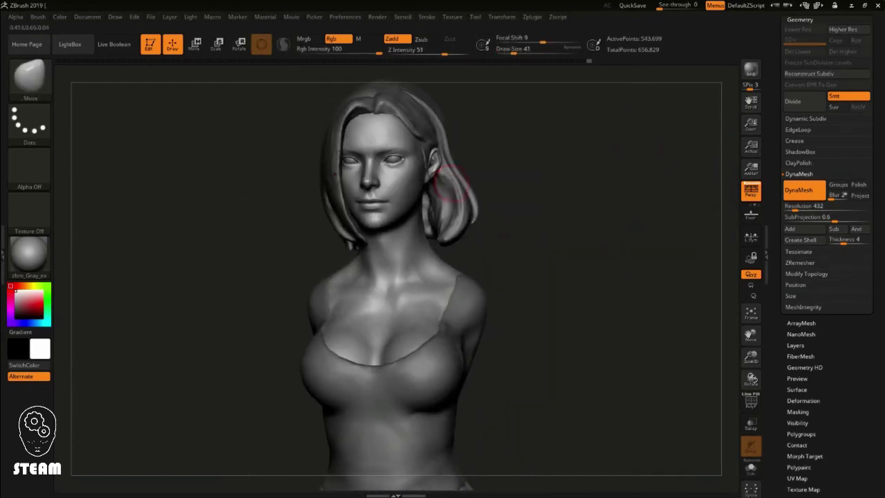
key(b)
key(c)
key(b)
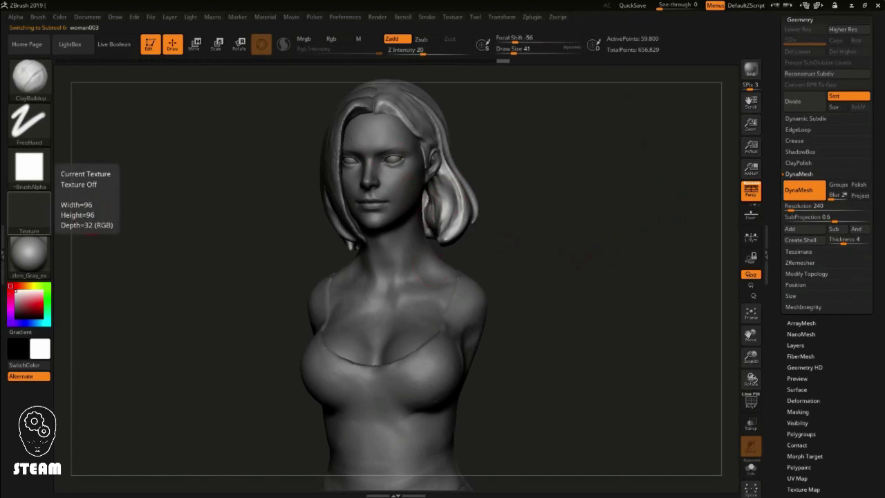
Step: Solo the hair to inspect its underside, then show the body again
drag(238, 295, 415, 290)
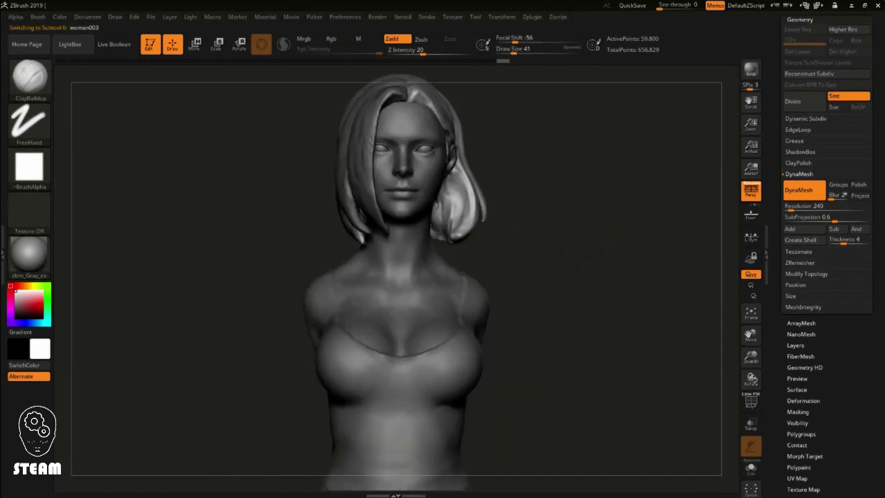
click(751, 468)
mouse_move(608, 208)
mouse_down()
mouse_move(626, 296)
mouse_move(664, 284)
mouse_up()
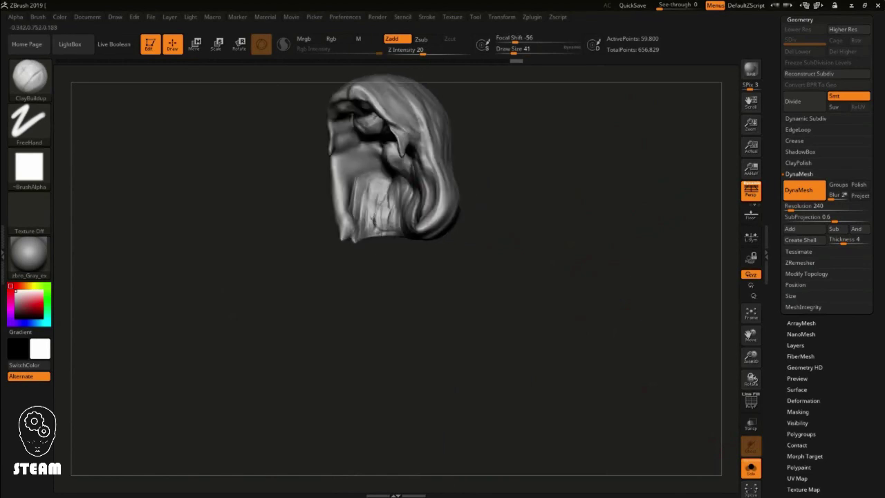
click(751, 469)
drag(526, 221, 447, 220)
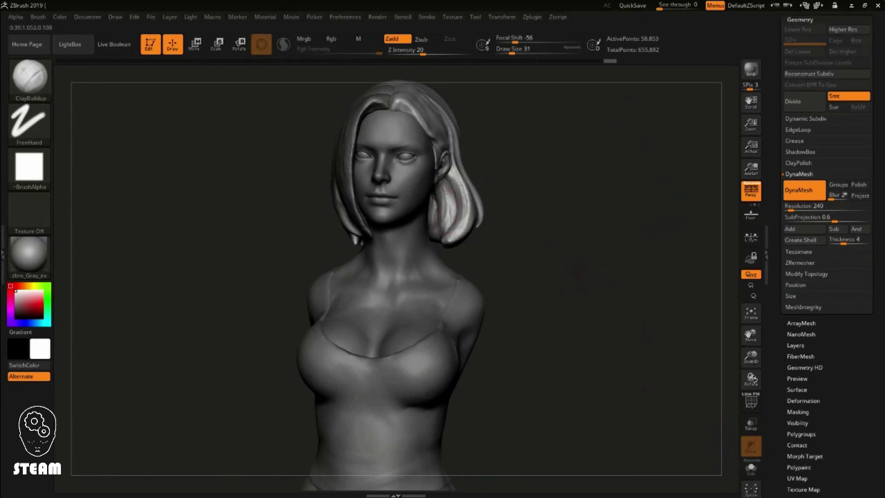
Step: DynaMesh the hair into an even surface and smooth it
ctrl+drag(546, 273, 555, 275)
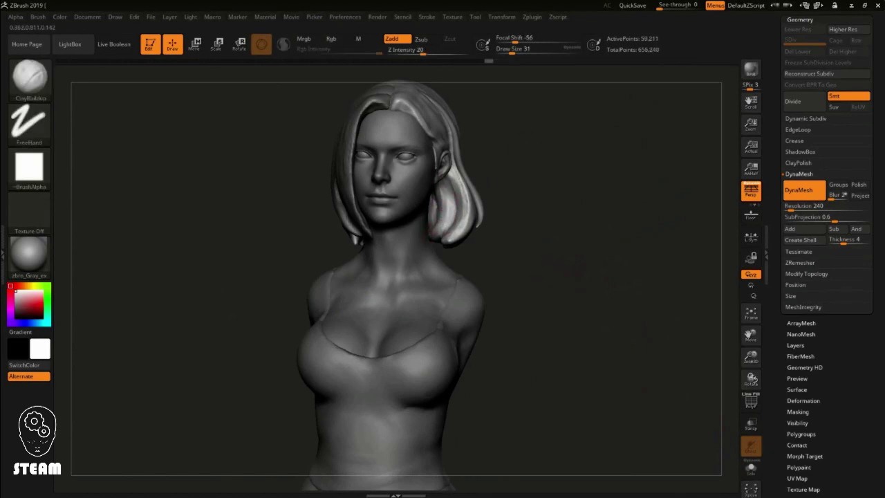
shift+drag(453, 224, 454, 203)
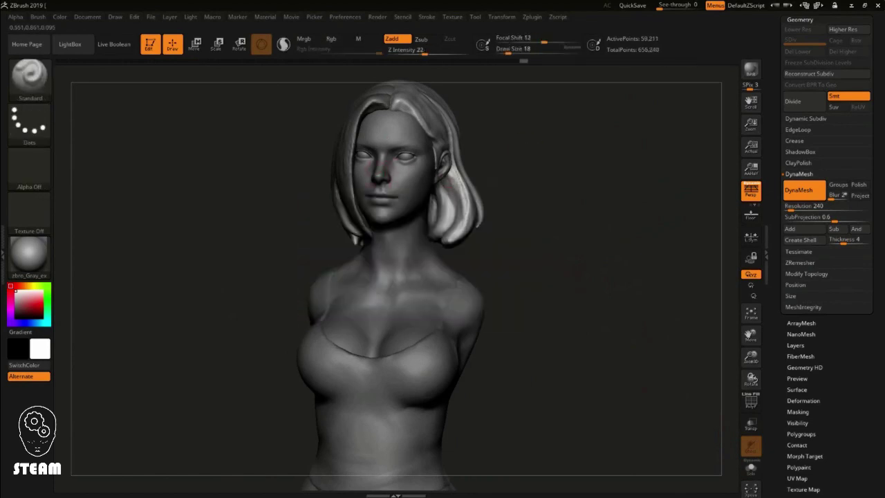
mouse_move(553, 256)
mouse_down()
mouse_move(606, 253)
mouse_move(573, 256)
mouse_move(362, 199)
mouse_up()
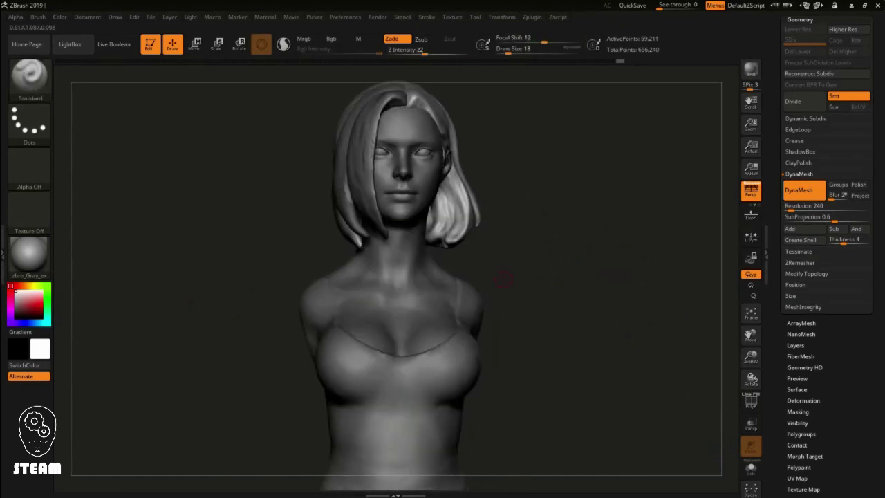
alt+click(363, 247)
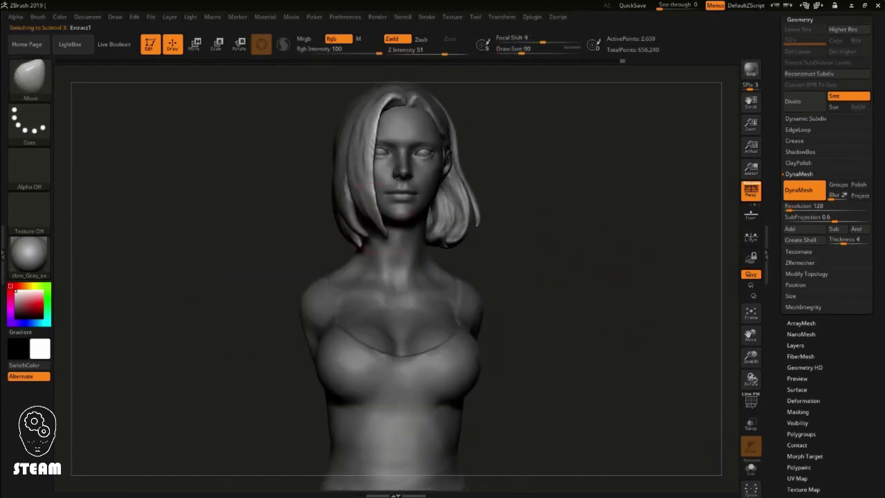
alt+click(342, 217)
drag(543, 287, 534, 266)
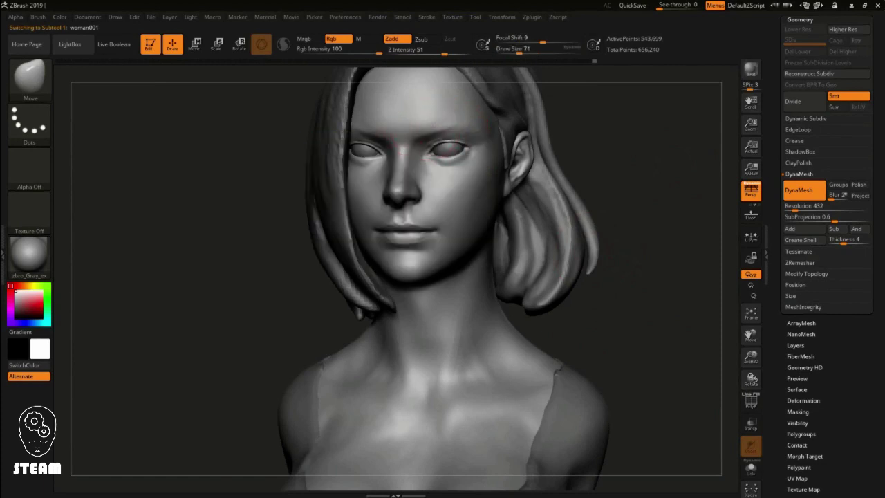
mouse_move(626, 203)
mouse_down()
mouse_move(583, 291)
mouse_move(592, 306)
mouse_up()
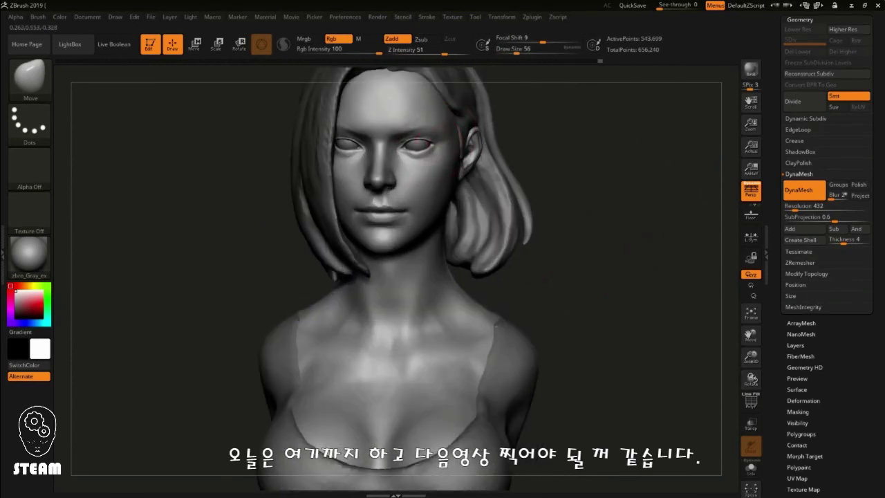
drag(592, 188, 553, 193)
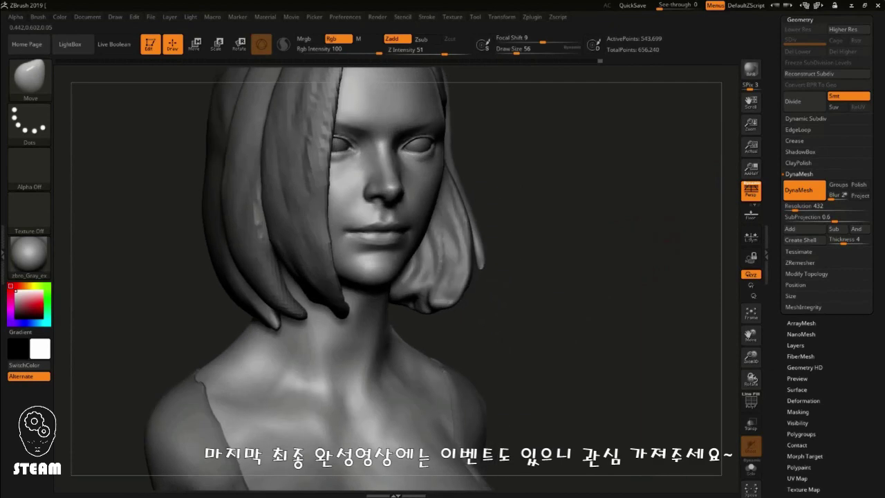
alt+click(462, 219)
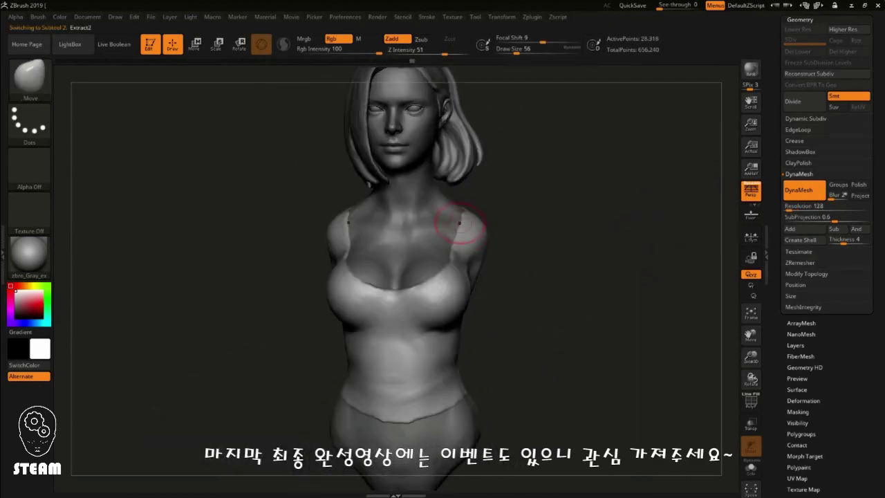
drag(544, 244, 592, 266)
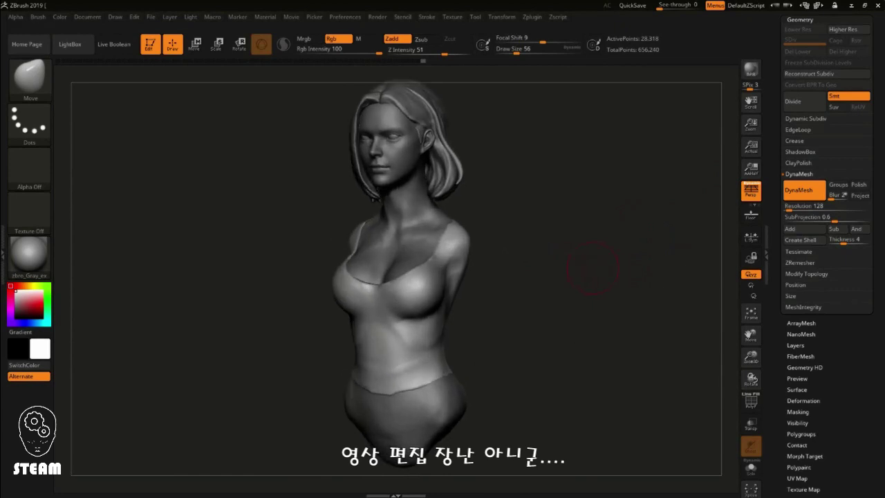